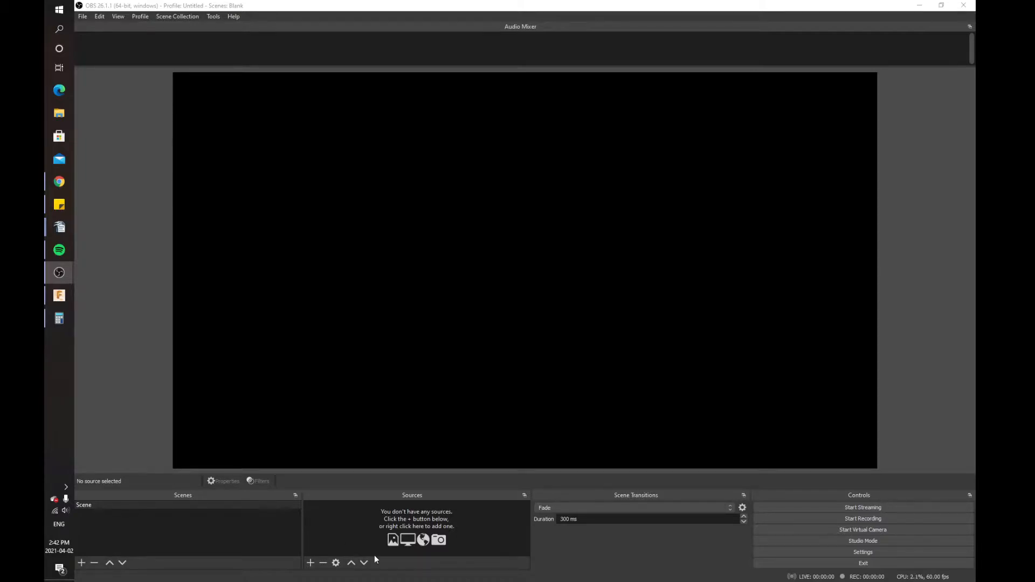
Add a video capture device source named "Webcam" to the scene, keeping the default device properties
left_click(311, 563)
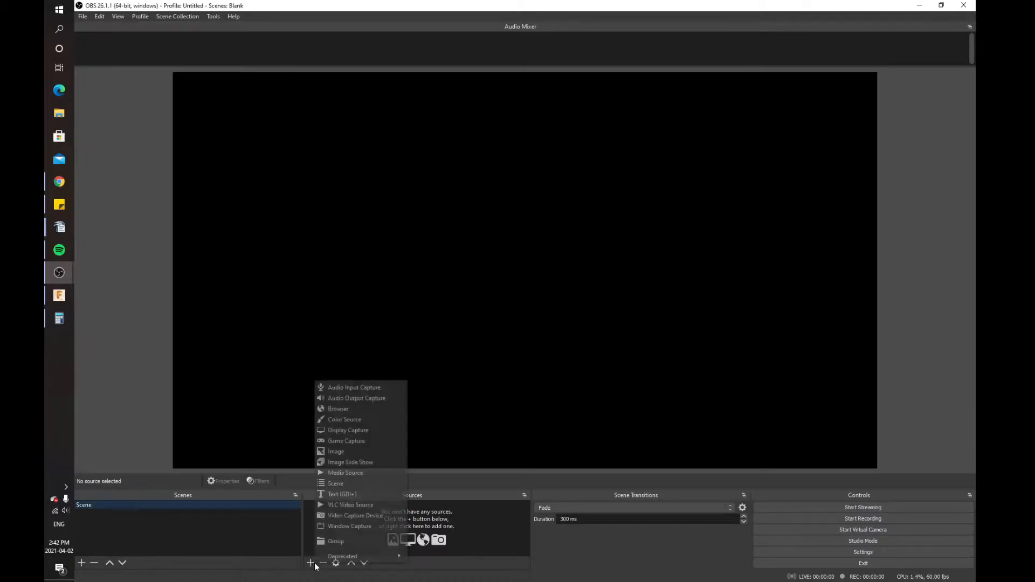
left_click(354, 516)
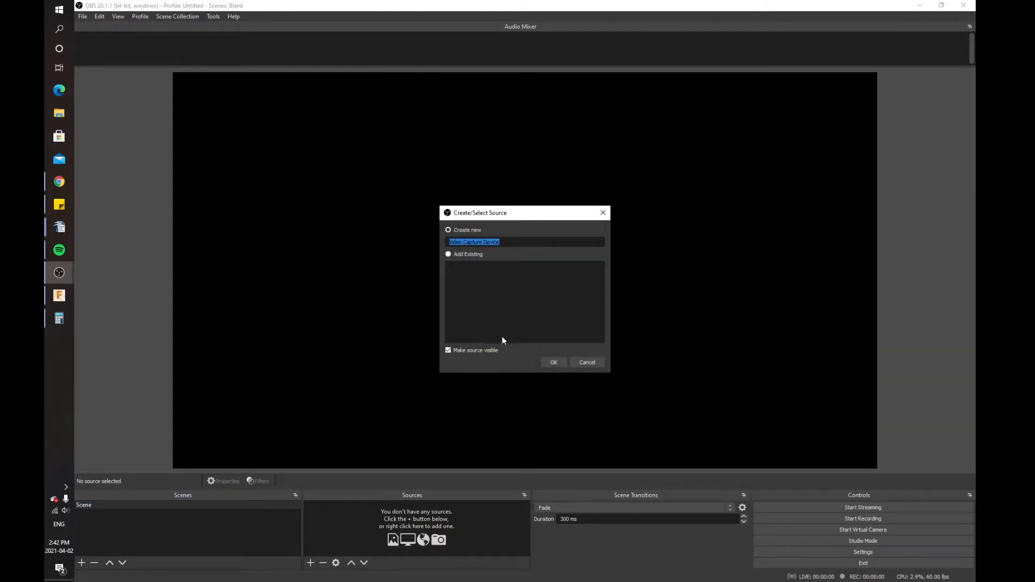
type("Webcam")
left_click(551, 365)
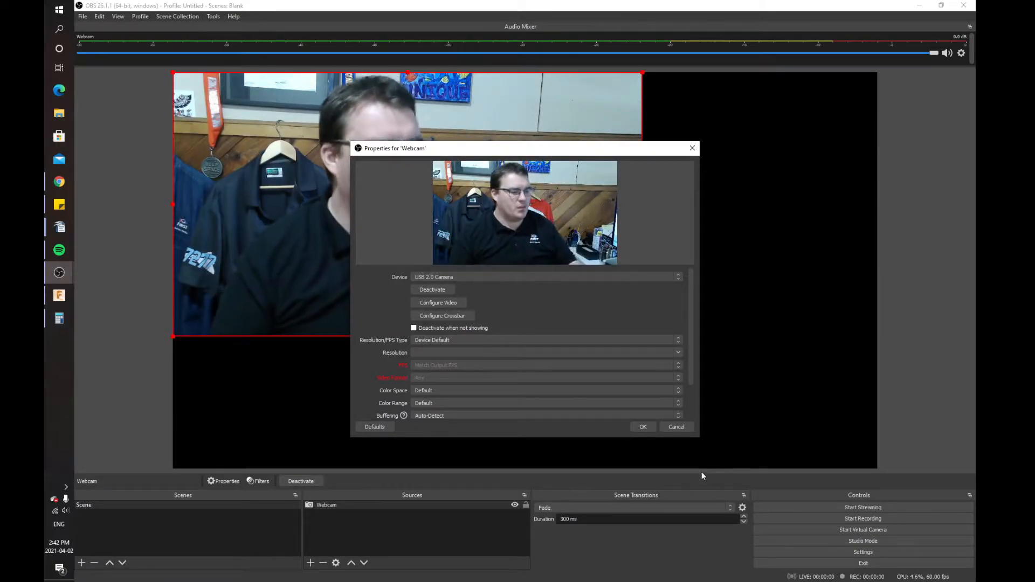
left_click(643, 426)
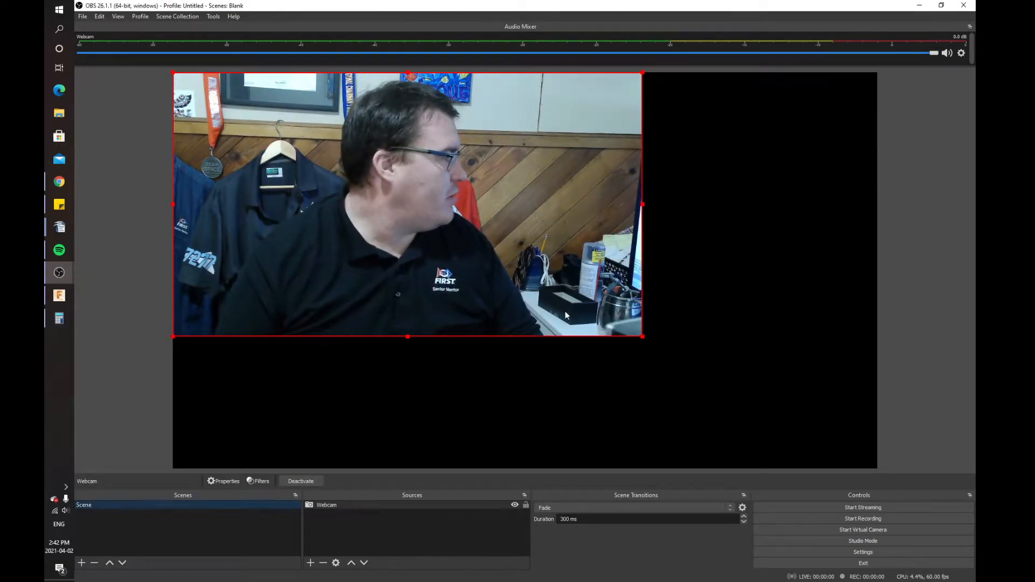
Enlarge the webcam image on the canvas to about four fifths of its width and deselect it
left_click_drag(641, 335, 748, 372)
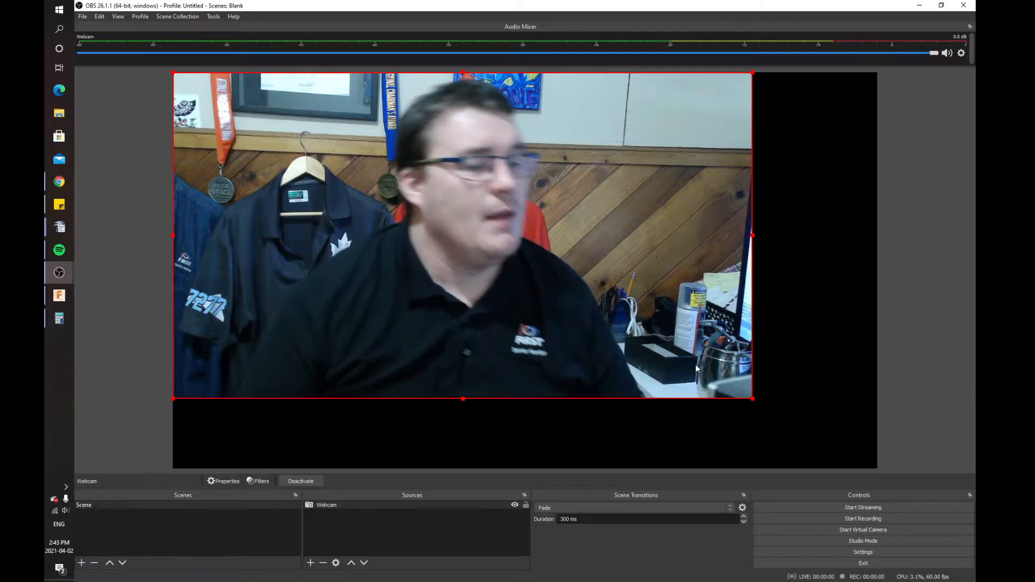
left_click(823, 275)
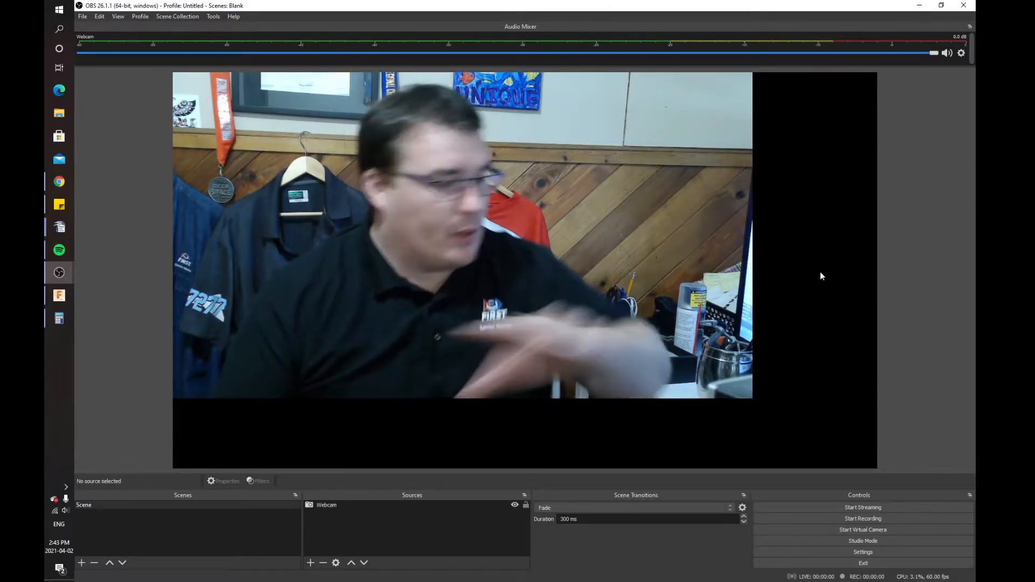
left_click_drag(549, 26, 509, 32)
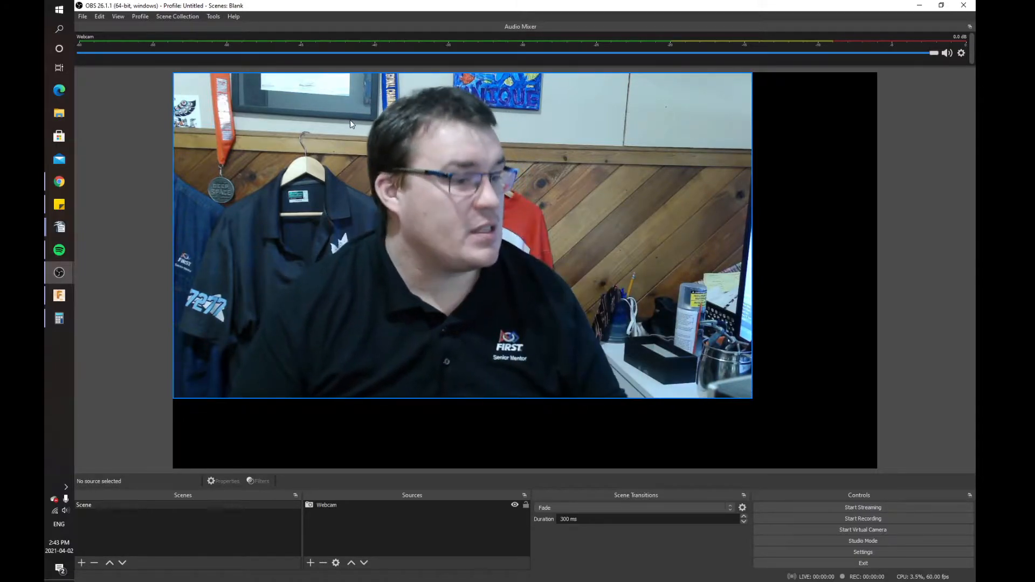
Check that the recording format in the output settings is mp4, and close the settings without saving
left_click(83, 16)
left_click(116, 53)
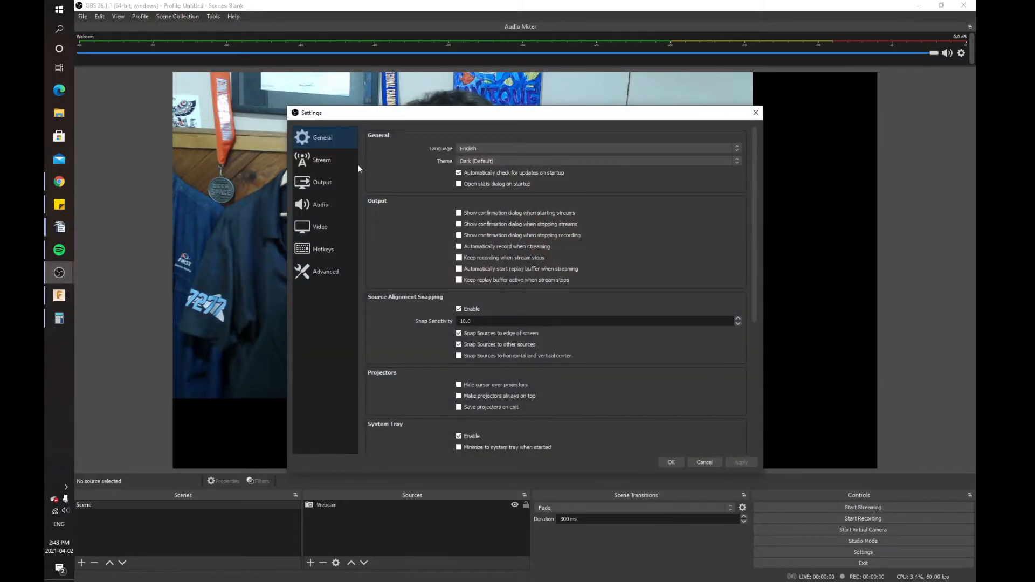
left_click(329, 181)
left_click(491, 285)
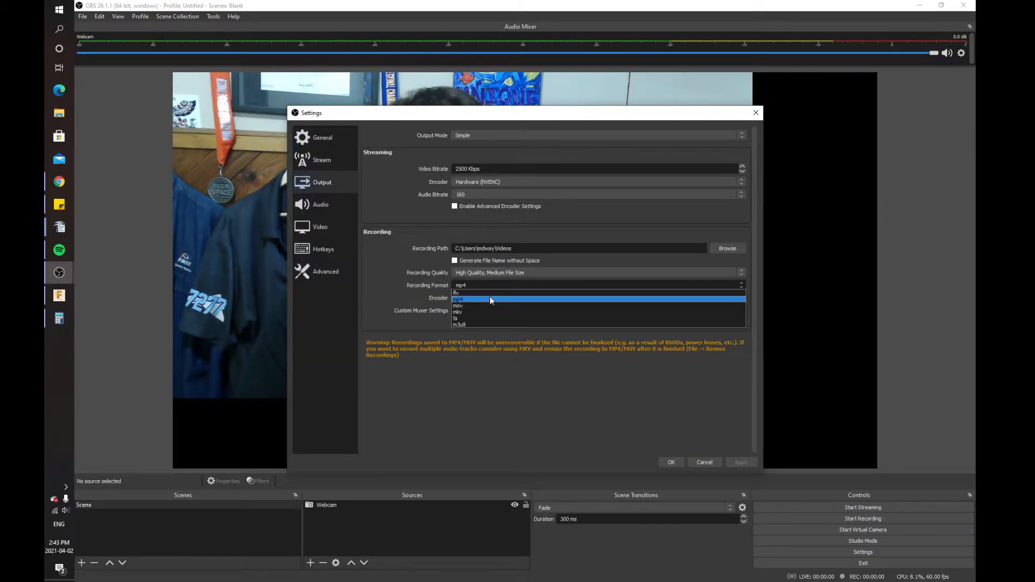
left_click(489, 296)
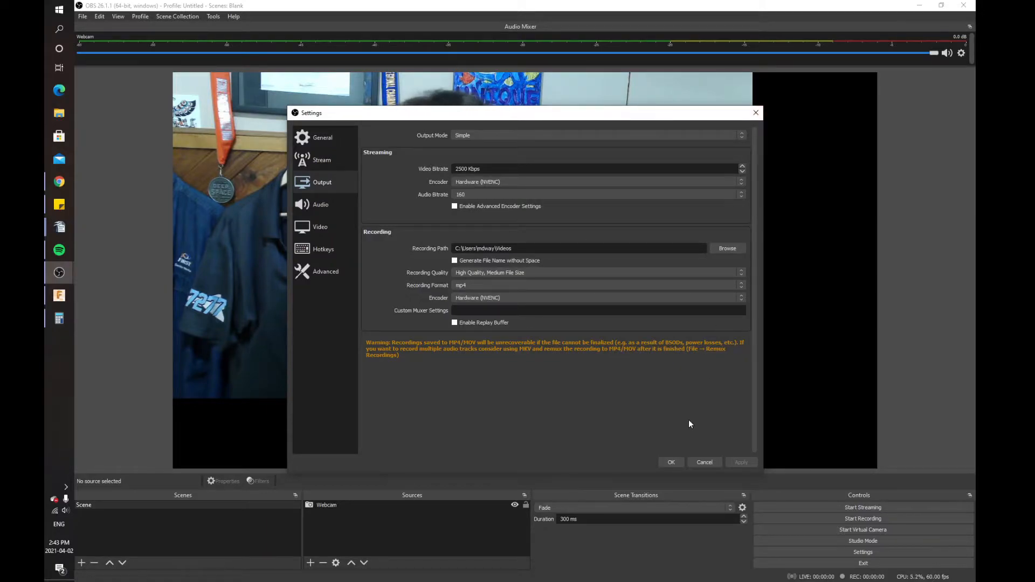
left_click(698, 462)
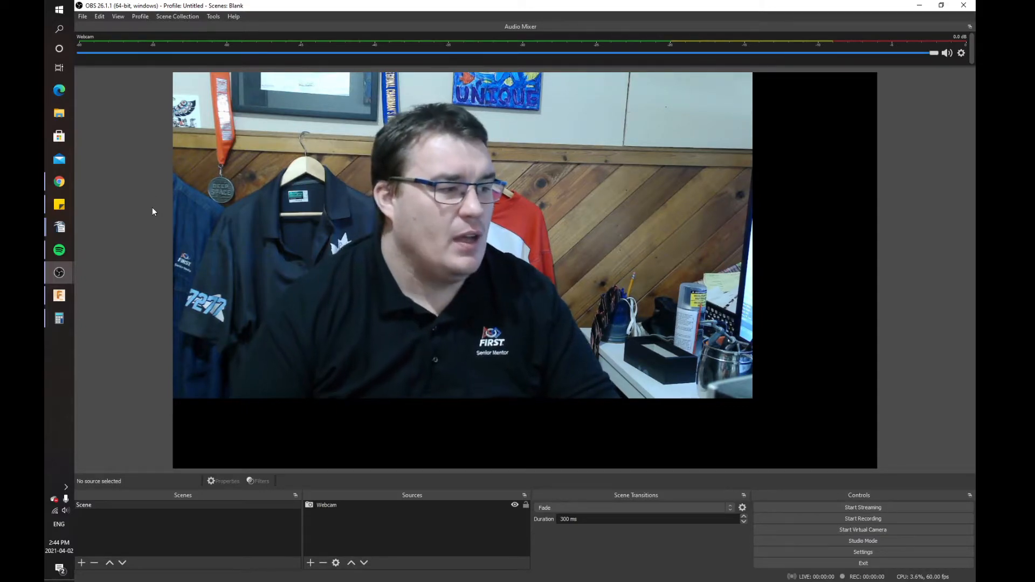
Shrink the OBS window, switch to FIRST Tech Challenge Scoring in Chrome, and show the team's Test Matches section
double_click(453, 4)
left_click(718, 21)
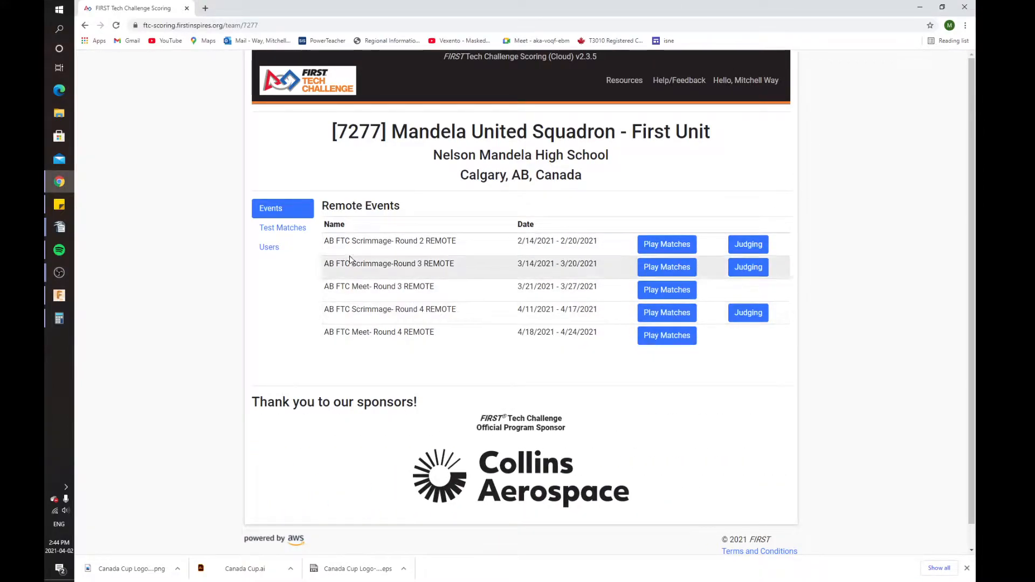
left_click(302, 228)
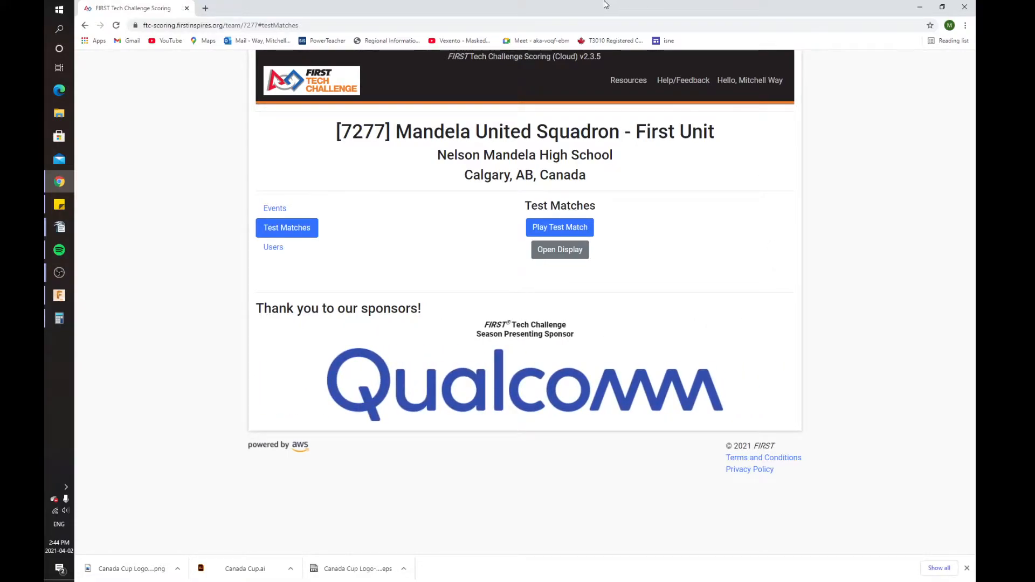
left_click_drag(530, 9, 512, 37)
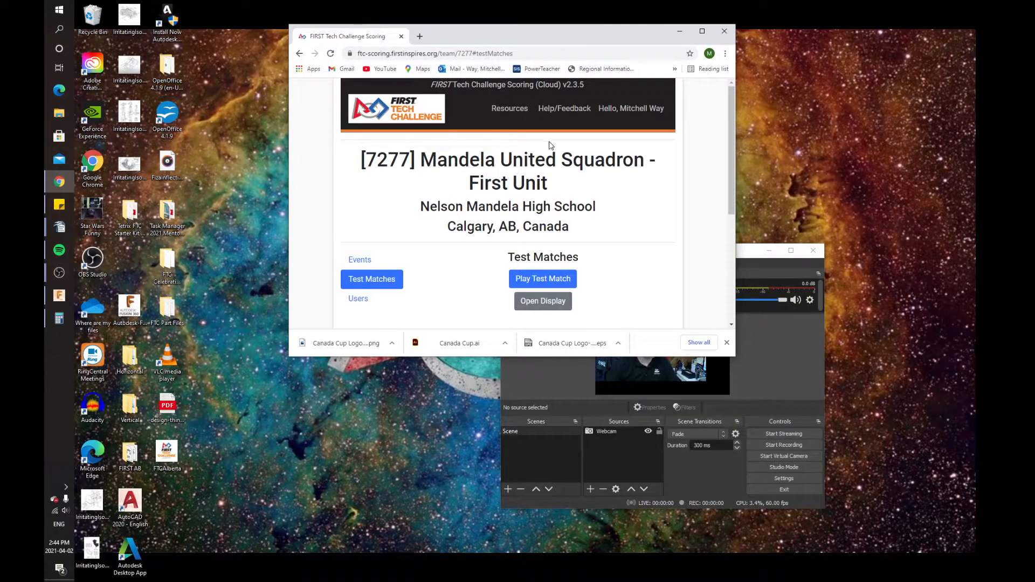
left_click(167, 465)
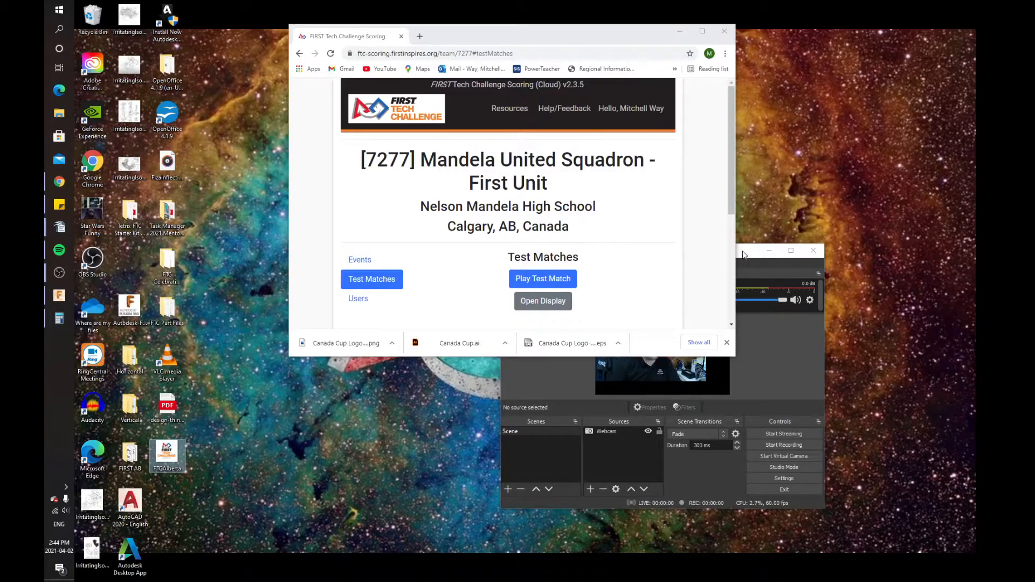
left_click_drag(618, 95, 588, 53)
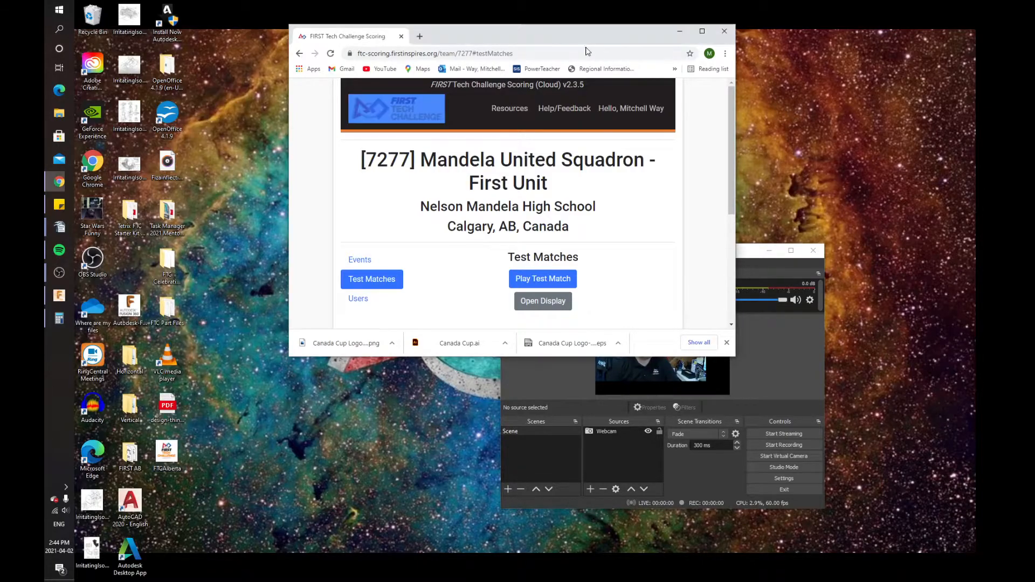
double_click(602, 44)
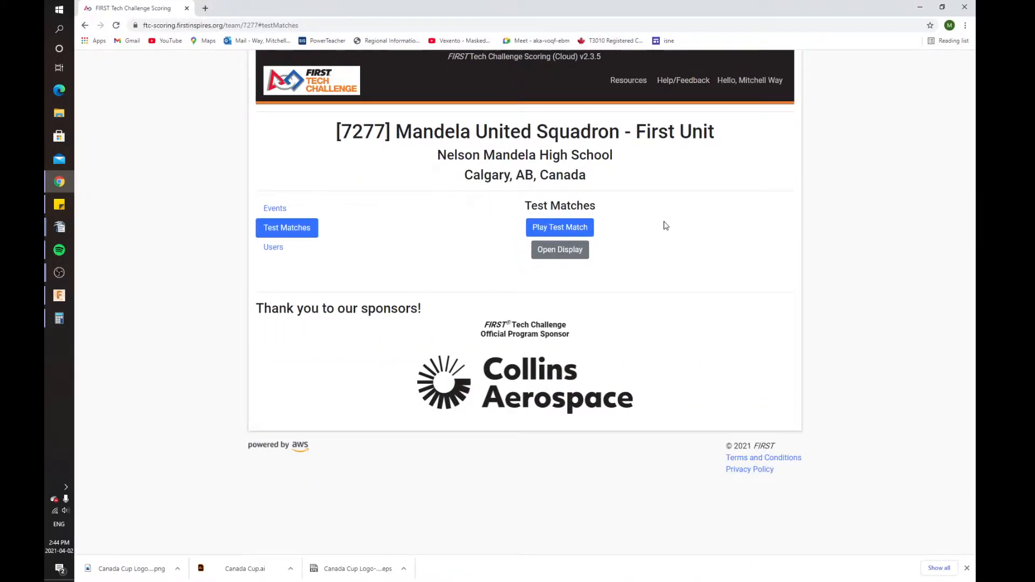
Open the test match display twice, each in its own browser tab
left_click(566, 258)
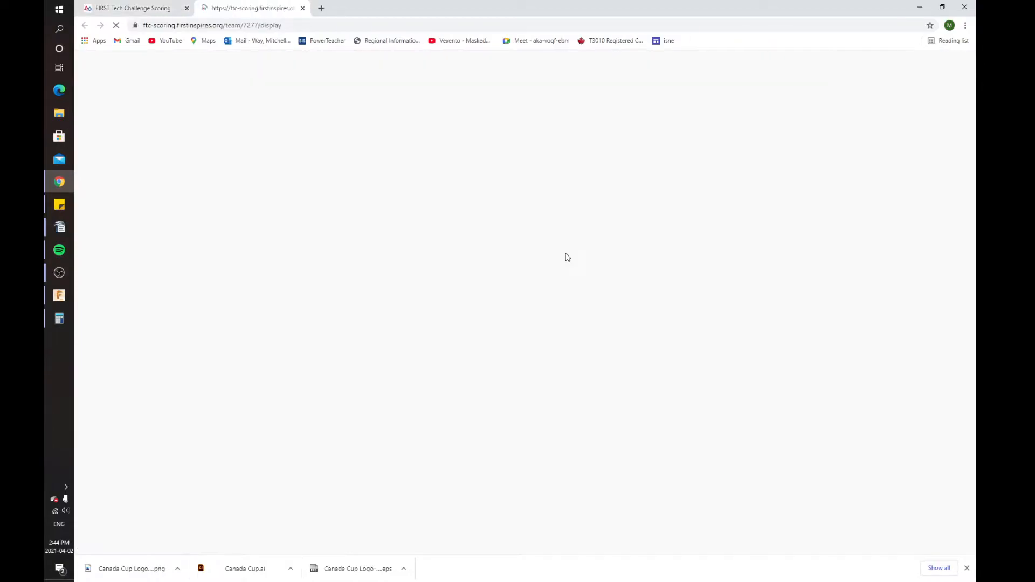
left_click(178, 4)
left_click(268, 3)
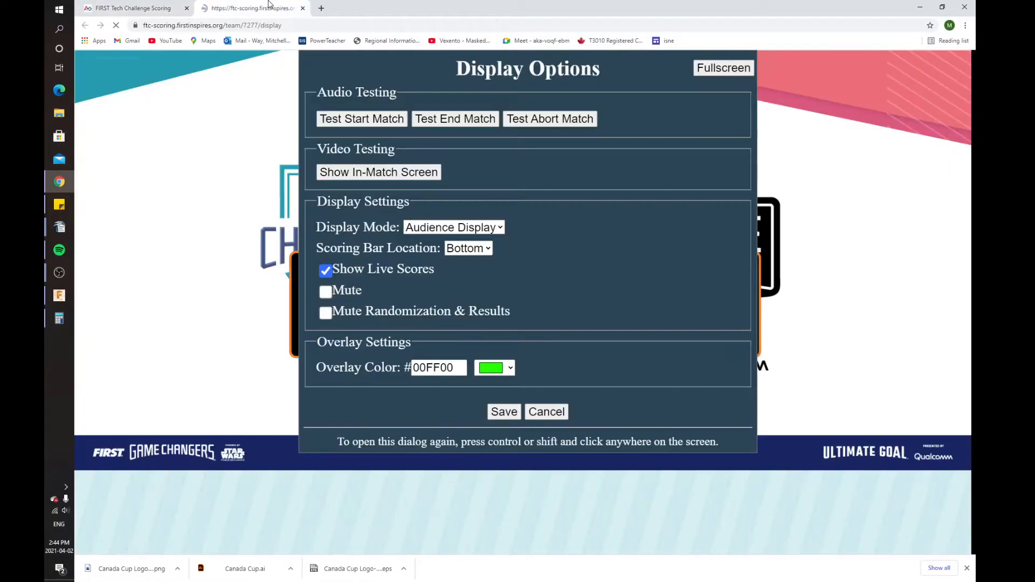
left_click(151, 4)
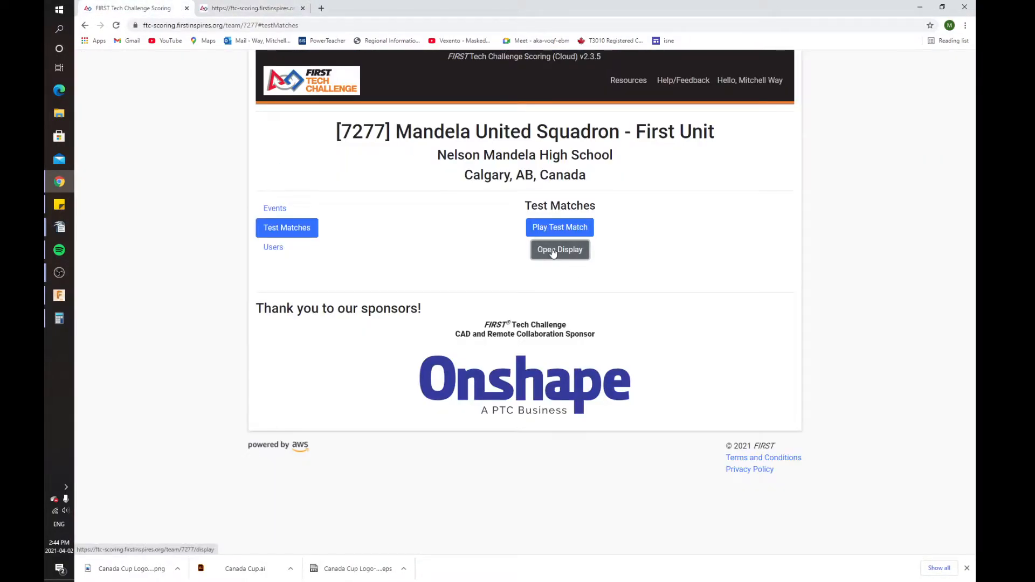
left_click(553, 254)
Set the first display's mode to Overlay, keeping the overlay color 00FF00, and save the display options
left_click(266, 5)
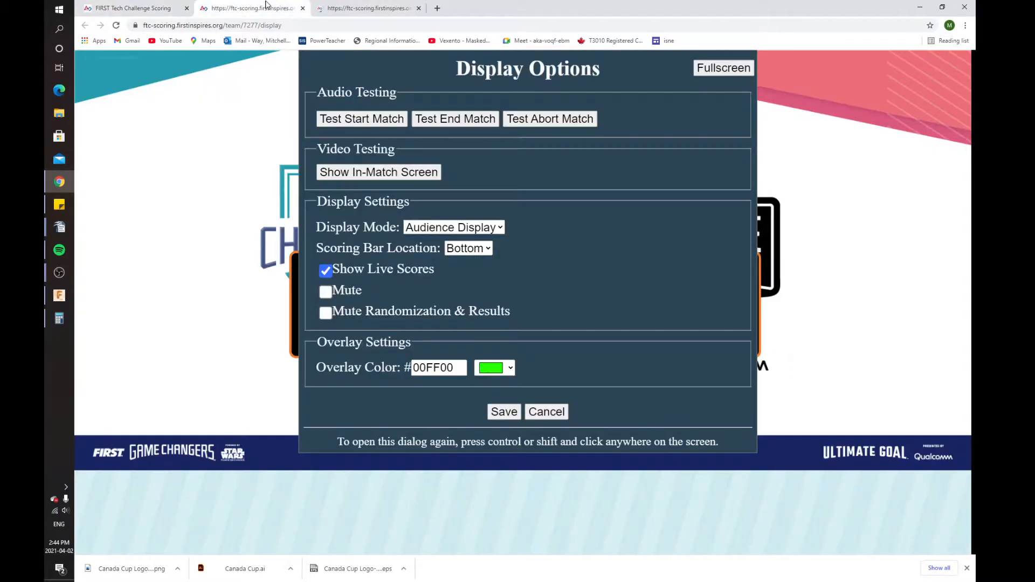
left_click(460, 229)
left_click(441, 271)
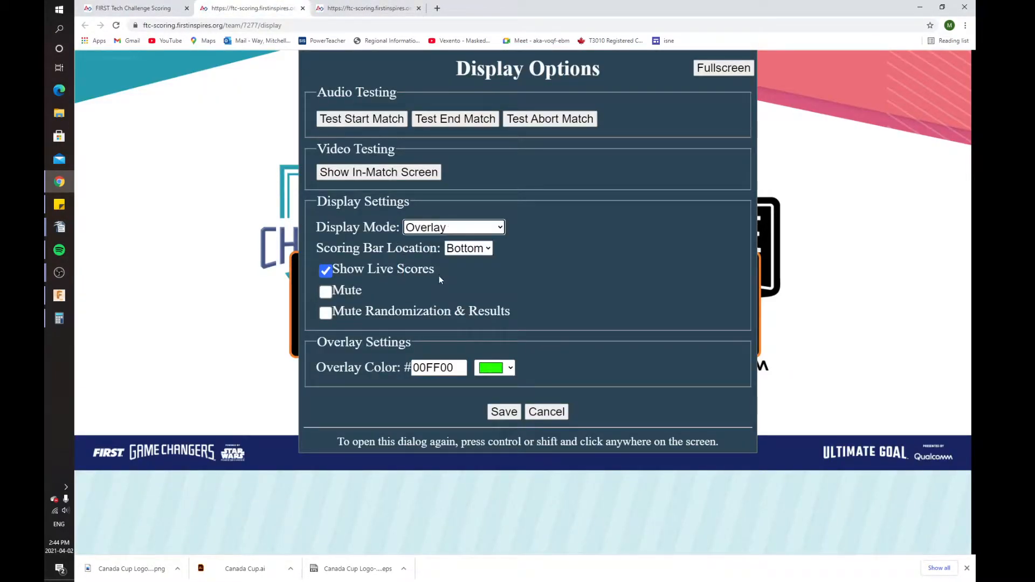
left_click(505, 412)
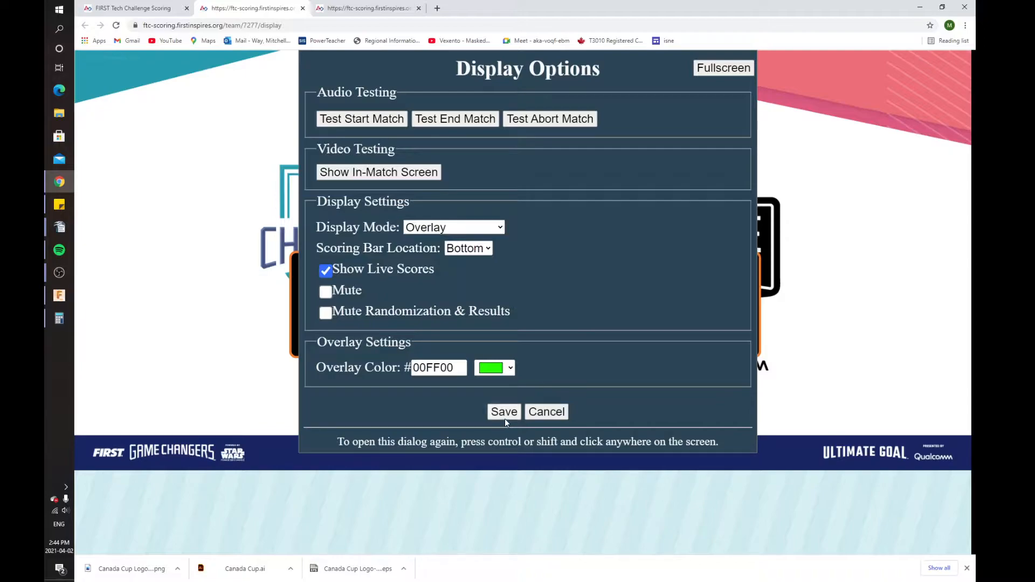
Set the second display's mode to the field display and save its display options
left_click(367, 8)
left_click(439, 231)
left_click(442, 257)
left_click(504, 413)
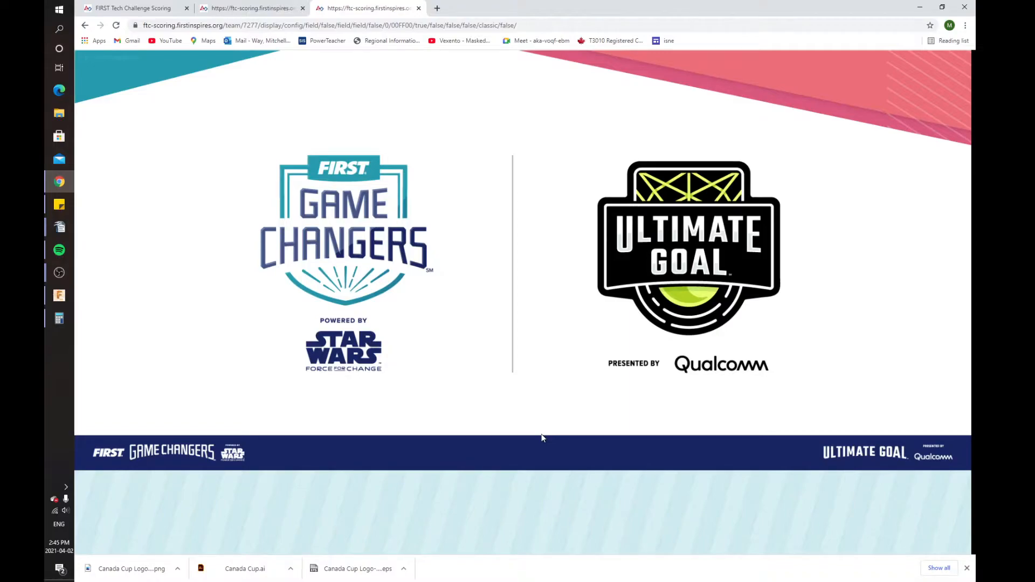
Open the test match controls, show the match preview, and check it on the two displays
left_click(240, 9)
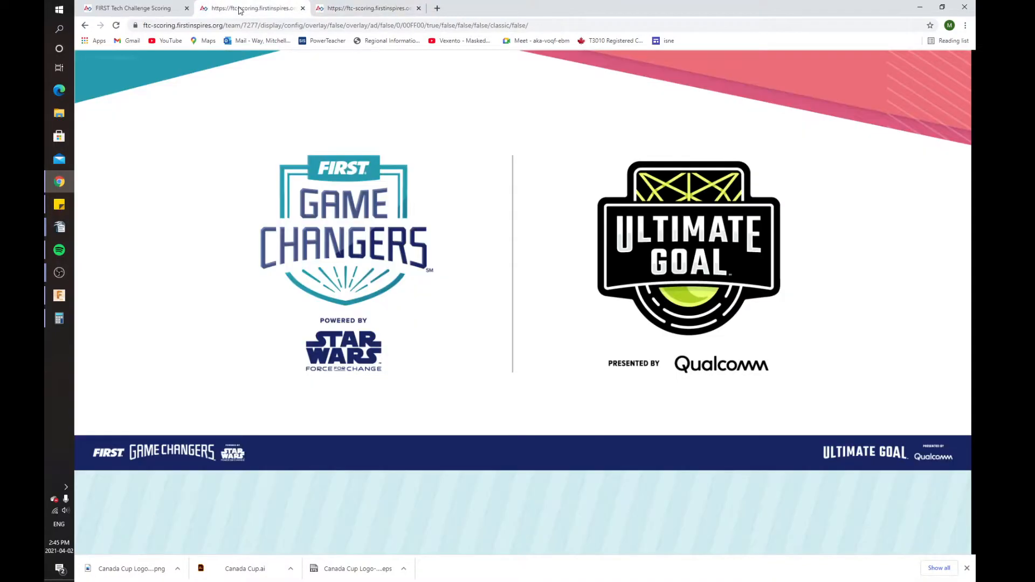
left_click(151, 5)
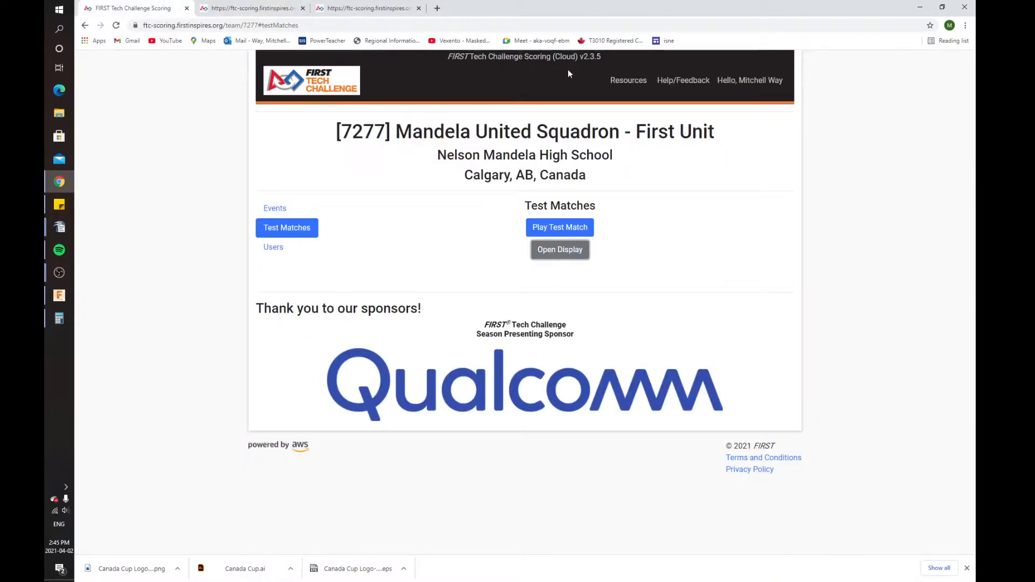
left_click(558, 226)
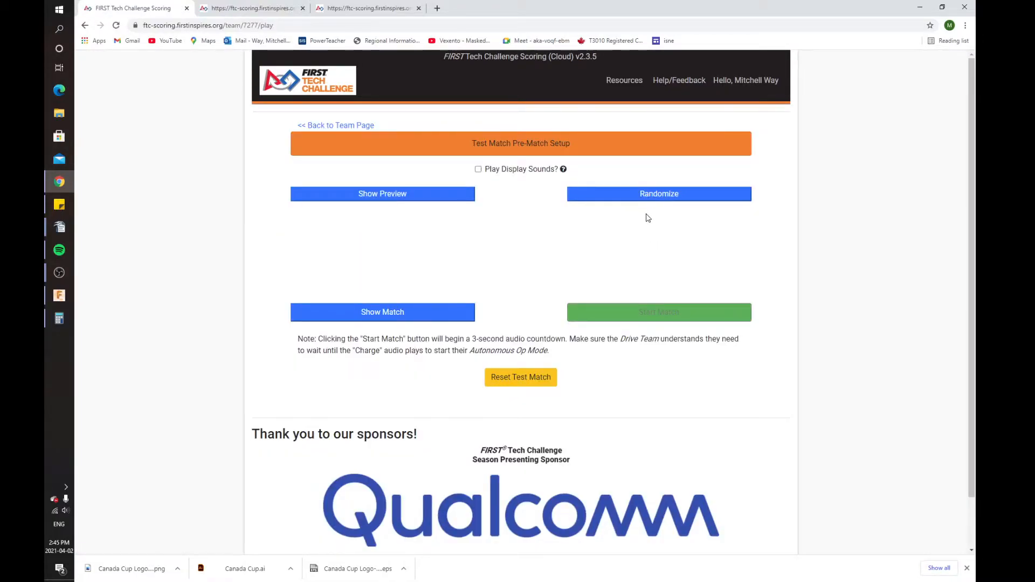
left_click(444, 194)
left_click_drag(314, 6, 287, 4)
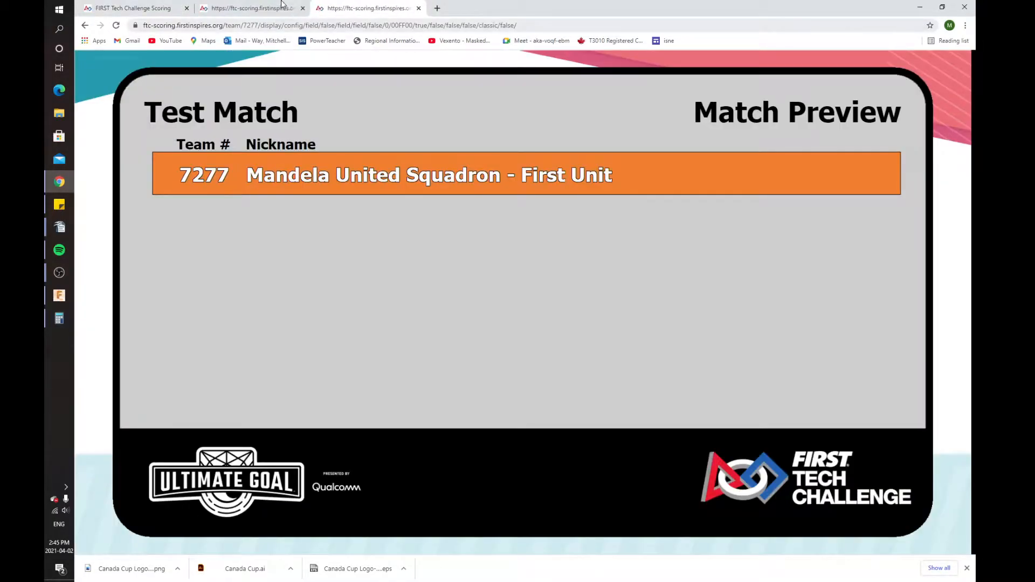
left_click(294, 6)
left_click(132, 8)
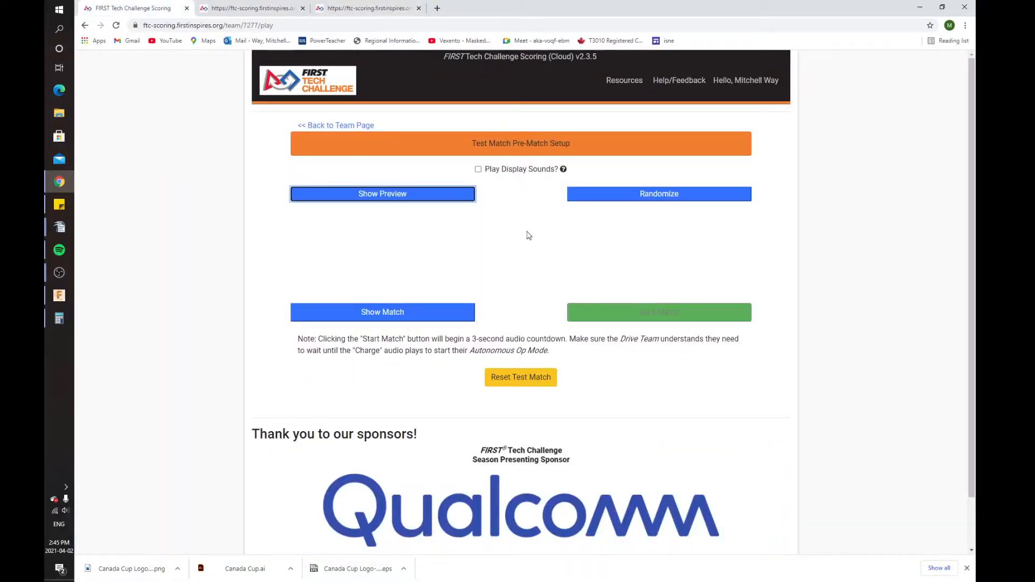
Show the test match on the displays and view the overlay and field versions
left_click(429, 317)
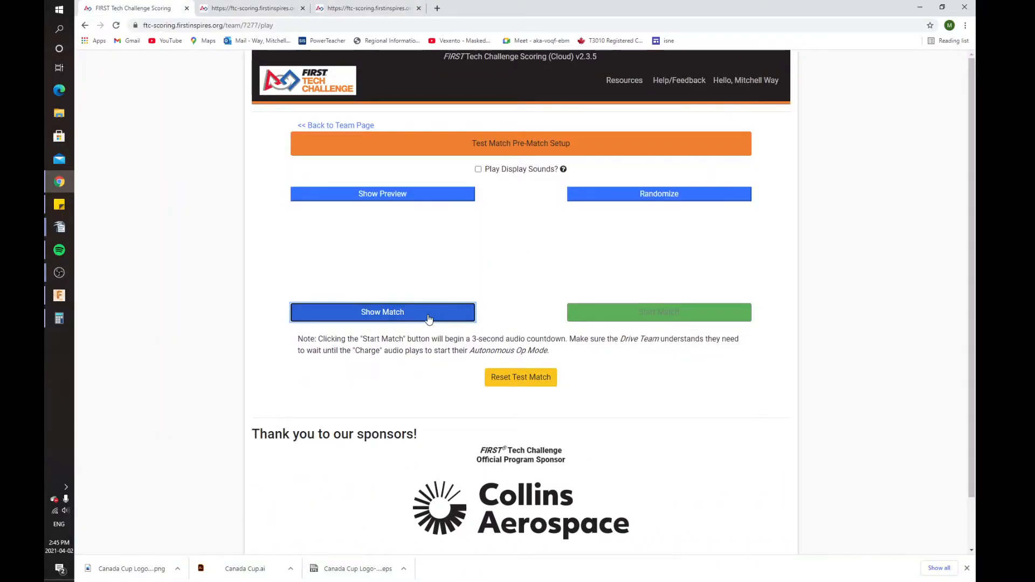
left_click(271, 6)
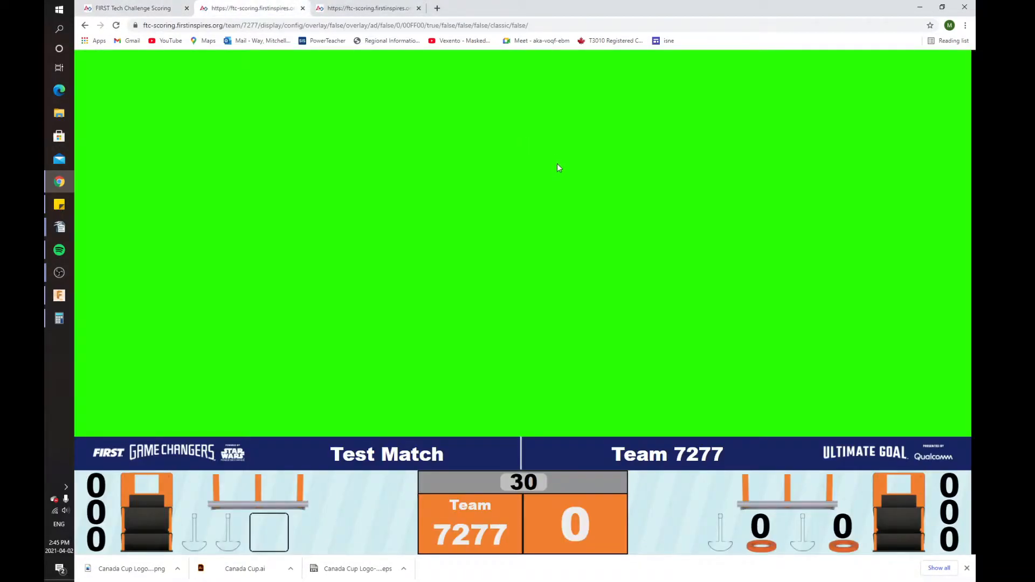
left_click(419, 6)
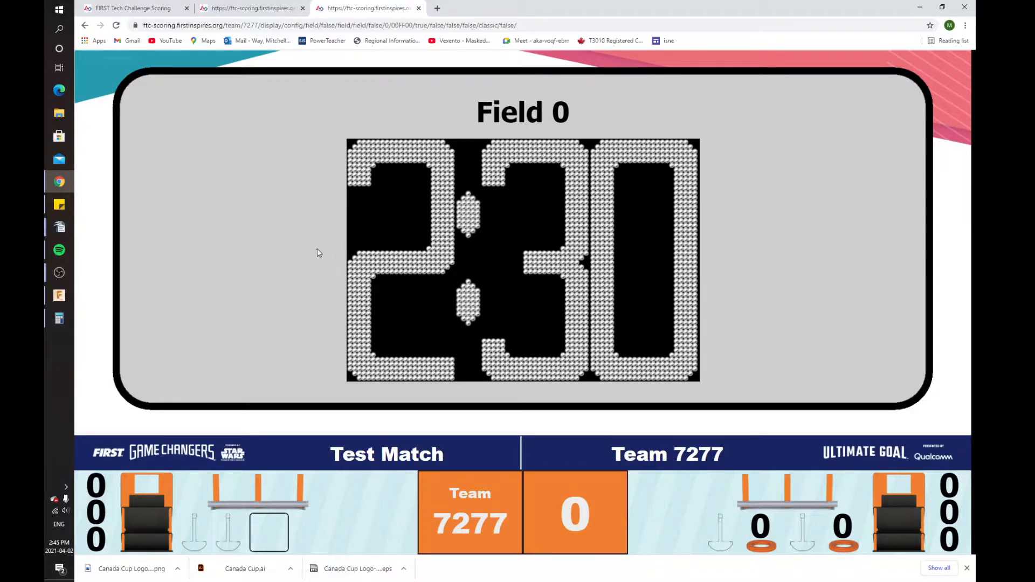
Detach the field and overlay displays into their own browser windows and maximize both windows
left_click_drag(365, 8, 325, 50)
left_click_drag(257, 3, 350, 1)
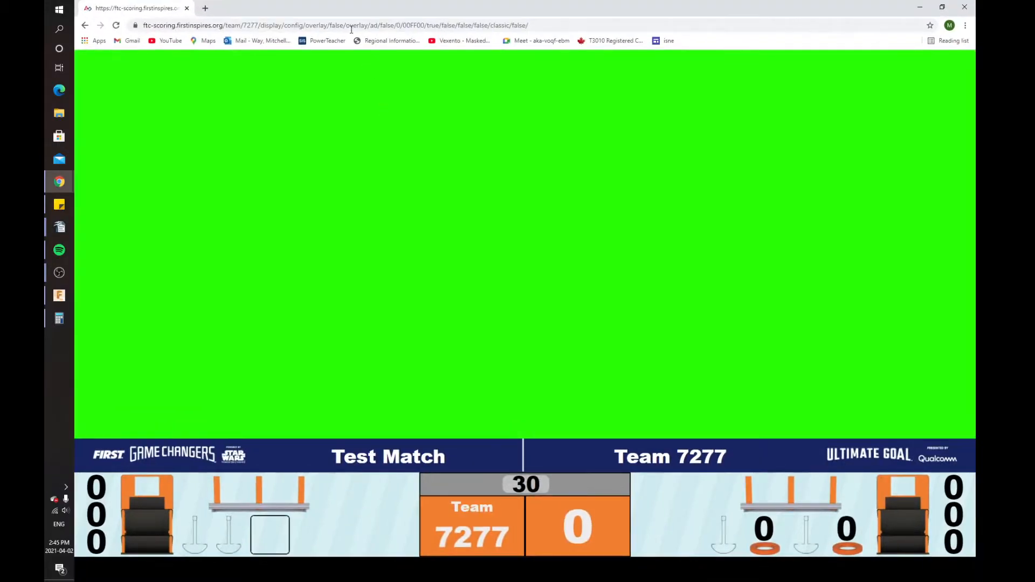
mouse_move(59, 181)
left_click(136, 194)
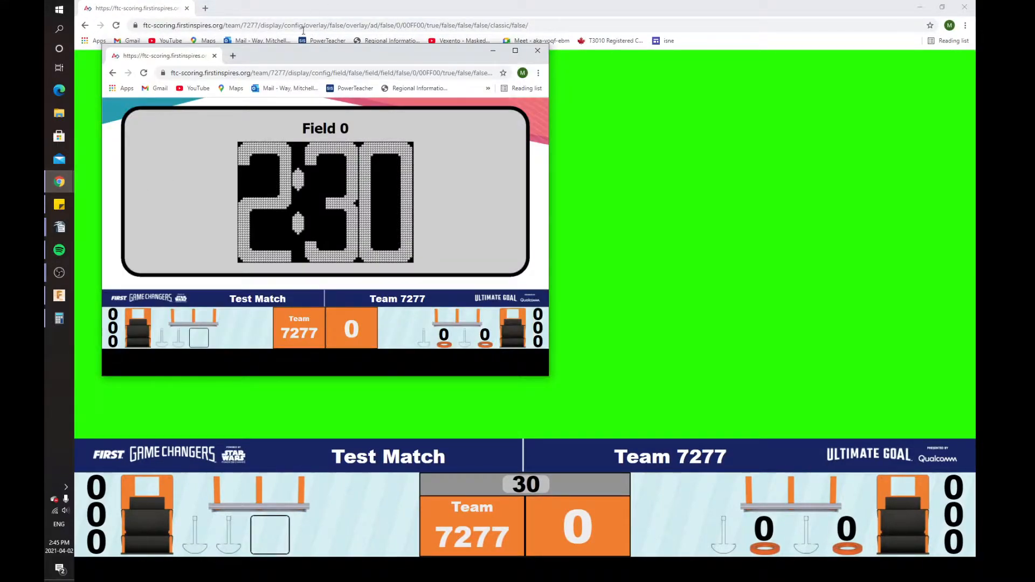
double_click(263, 63)
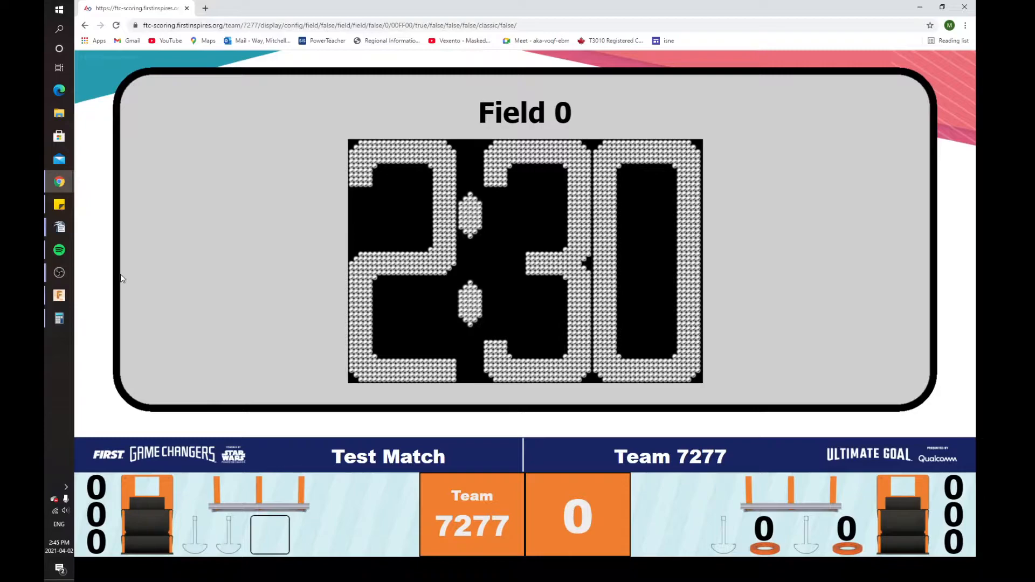
Switch to OBS and add a new Audio Input Capture source named Mic to the scene
left_click(61, 274)
left_click(127, 309)
double_click(601, 249)
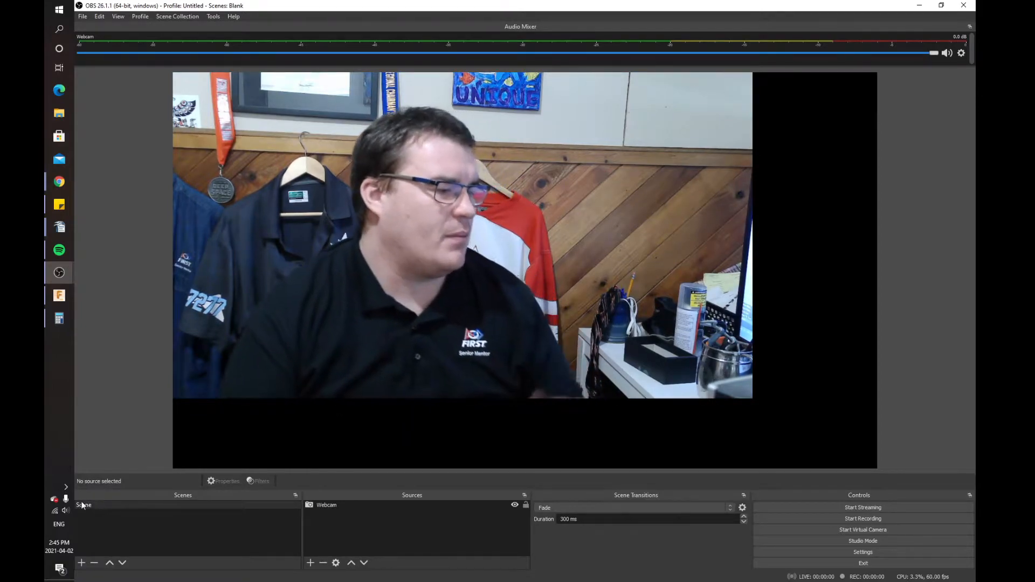
left_click(102, 504)
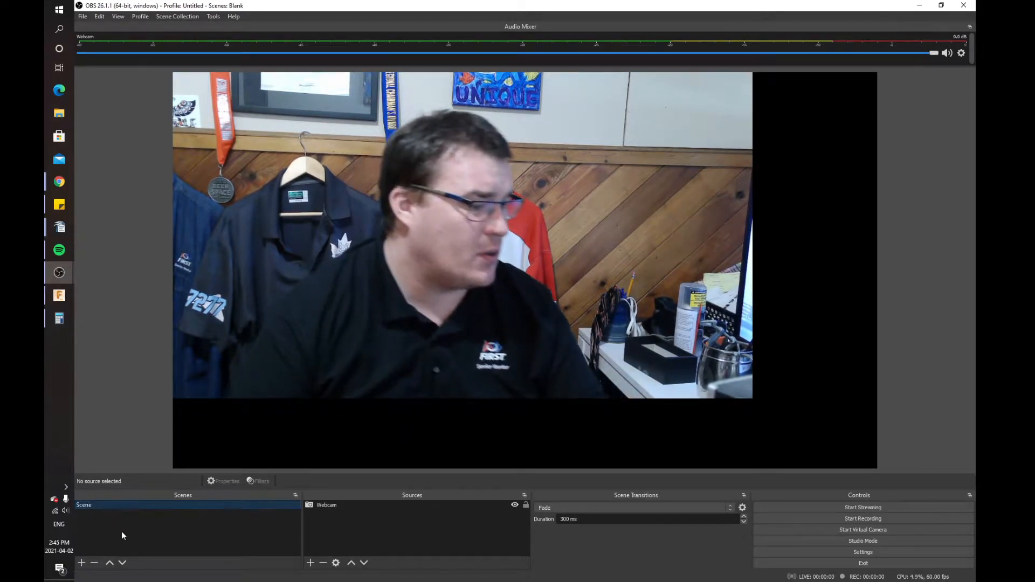
left_click(341, 507)
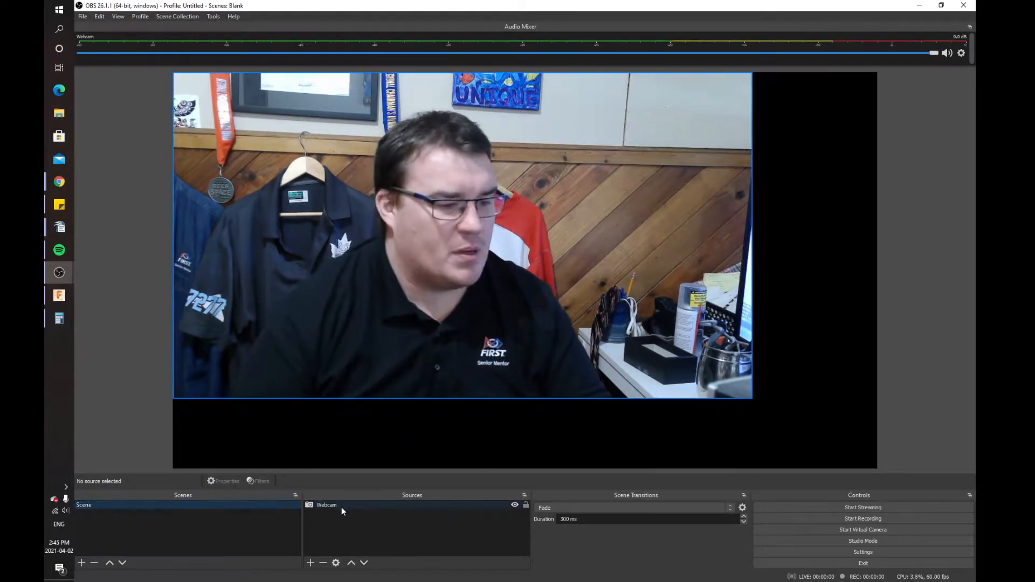
left_click(311, 563)
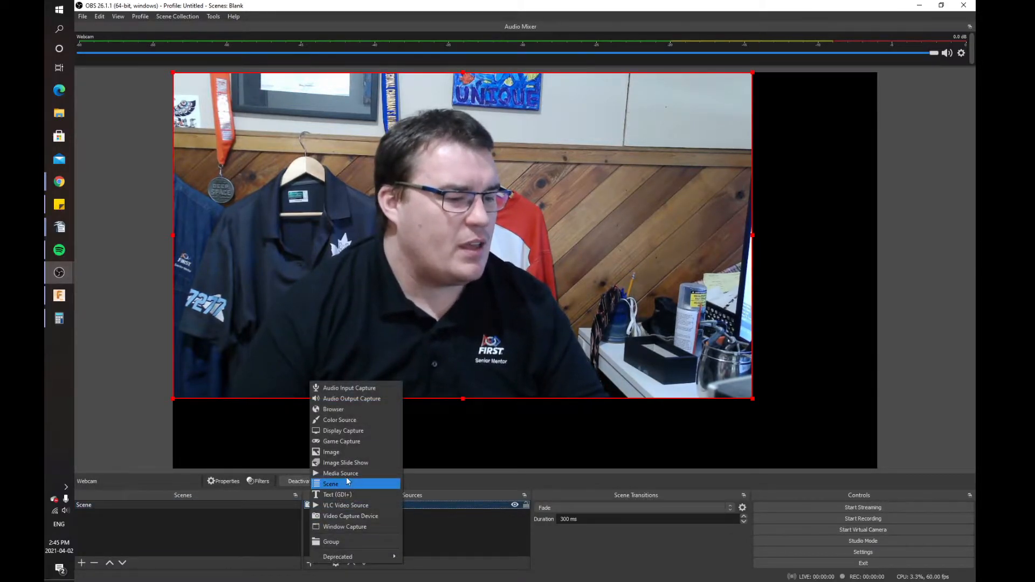
left_click(370, 388)
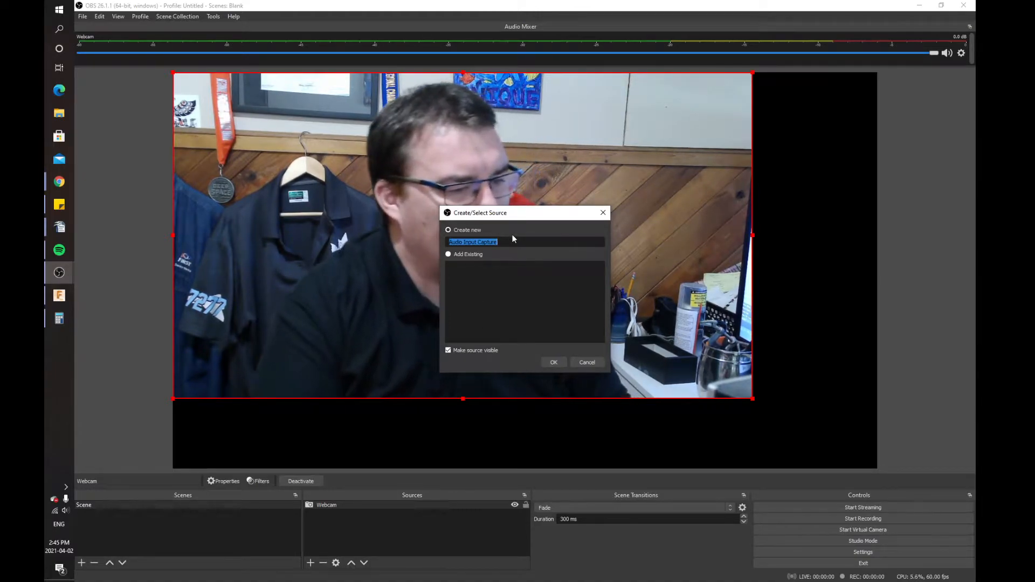
type("Mic")
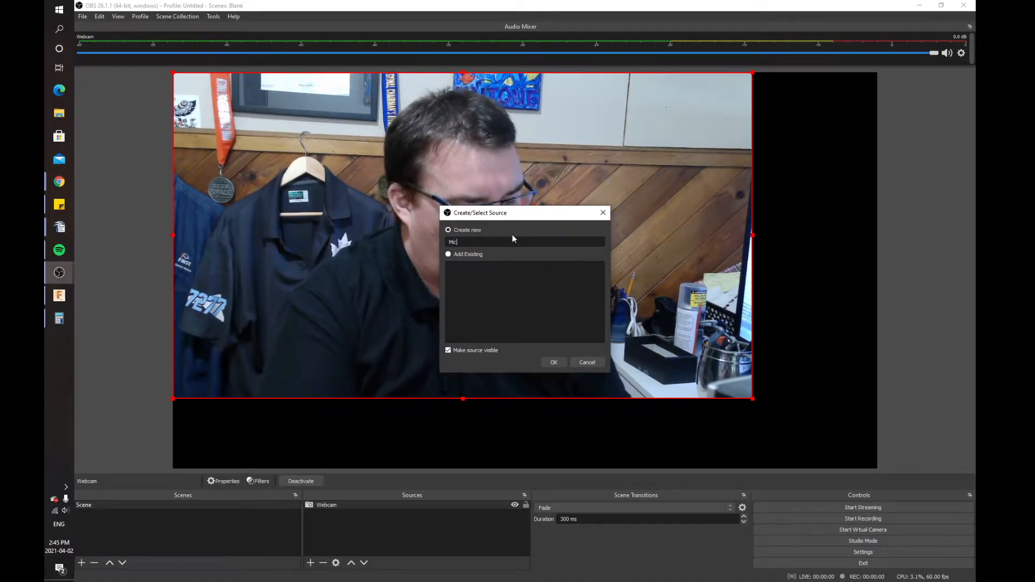
left_click(550, 363)
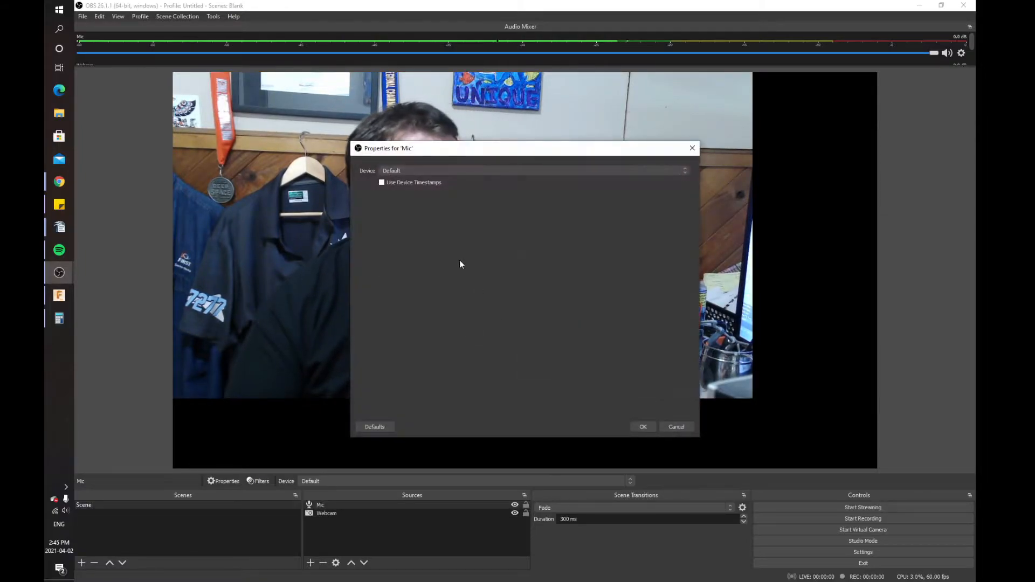
Set the Mic source's device to Microphone (USB 2.0 Camera) and lower its volume to -3.2 dB
left_click(421, 171)
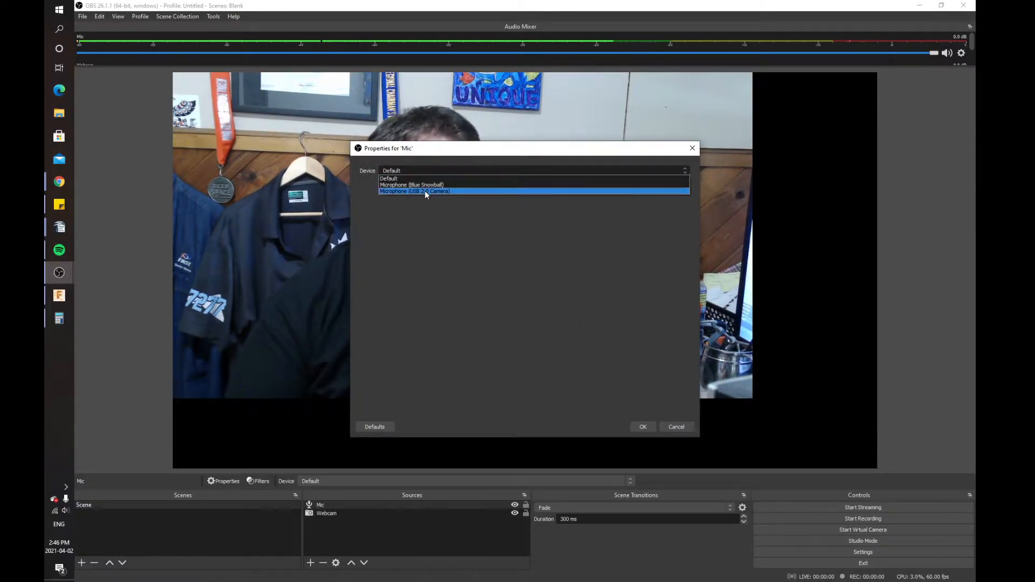
left_click(426, 191)
left_click(644, 426)
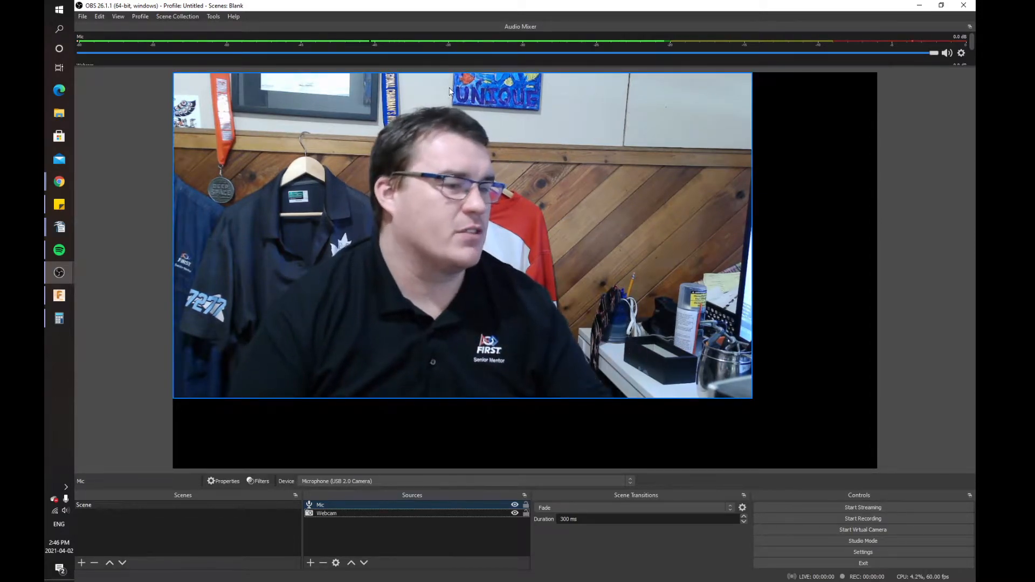
left_click_drag(930, 54, 806, 47)
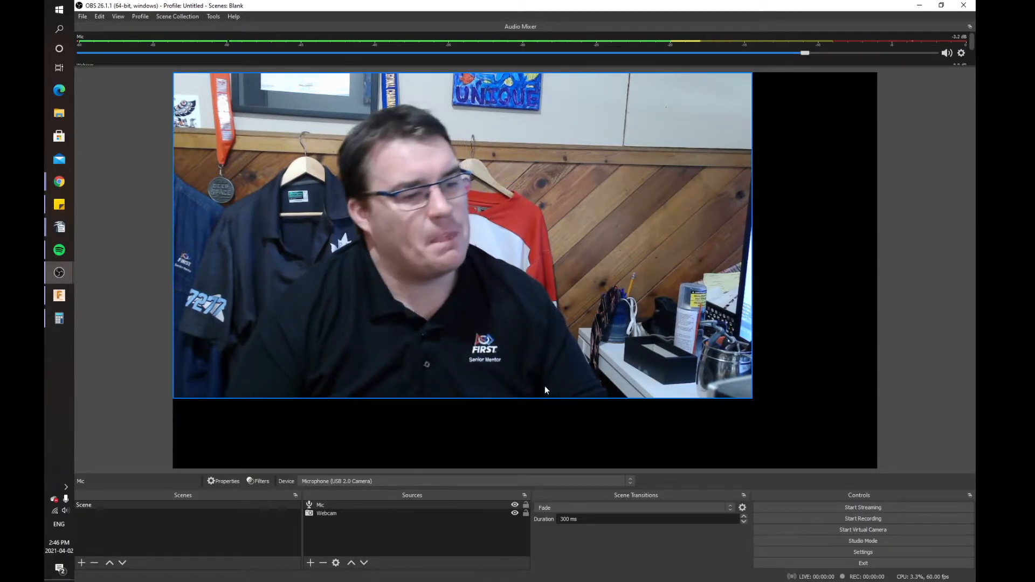
left_click(531, 422)
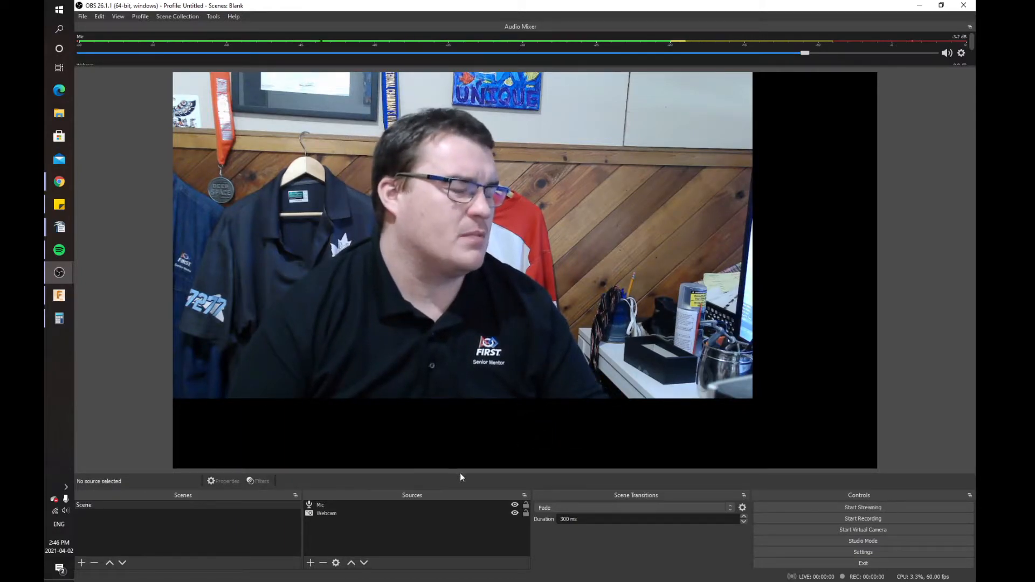
Add a Window Capture source named Overlay that captures the Chrome window with the green-background overlay display
left_click(309, 563)
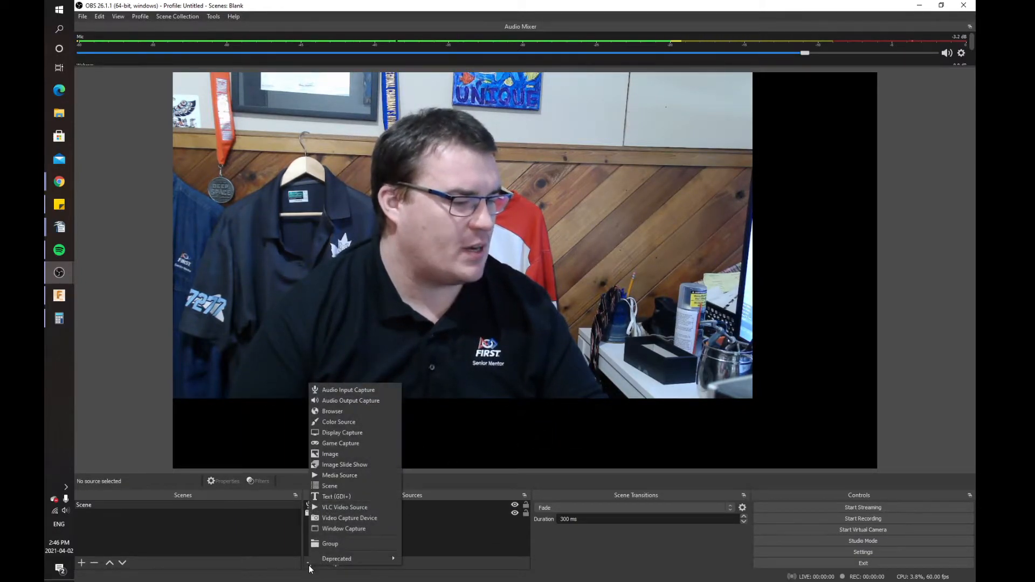
left_click(361, 529)
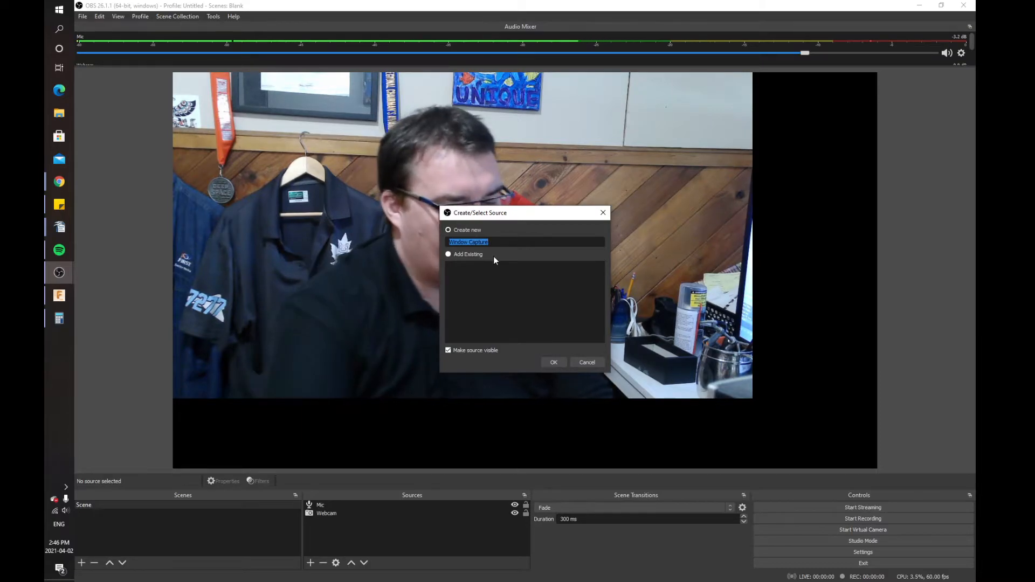
type("Overlay")
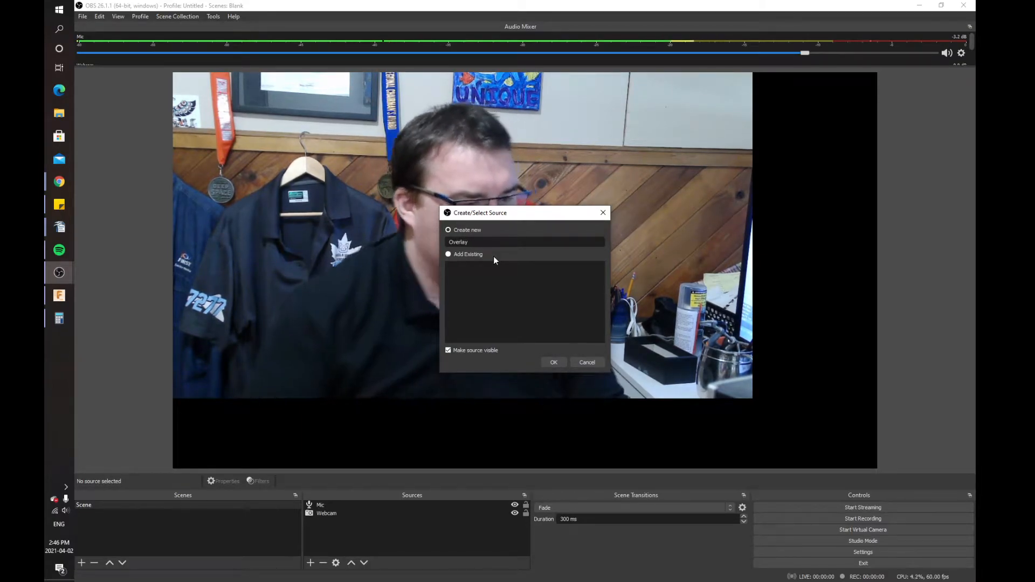
left_click(560, 358)
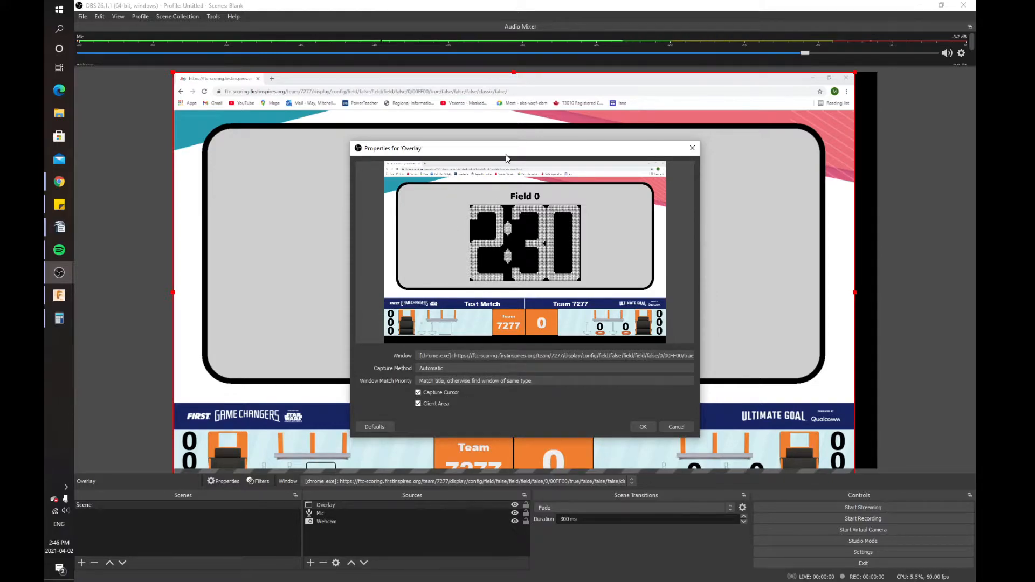
left_click(505, 309)
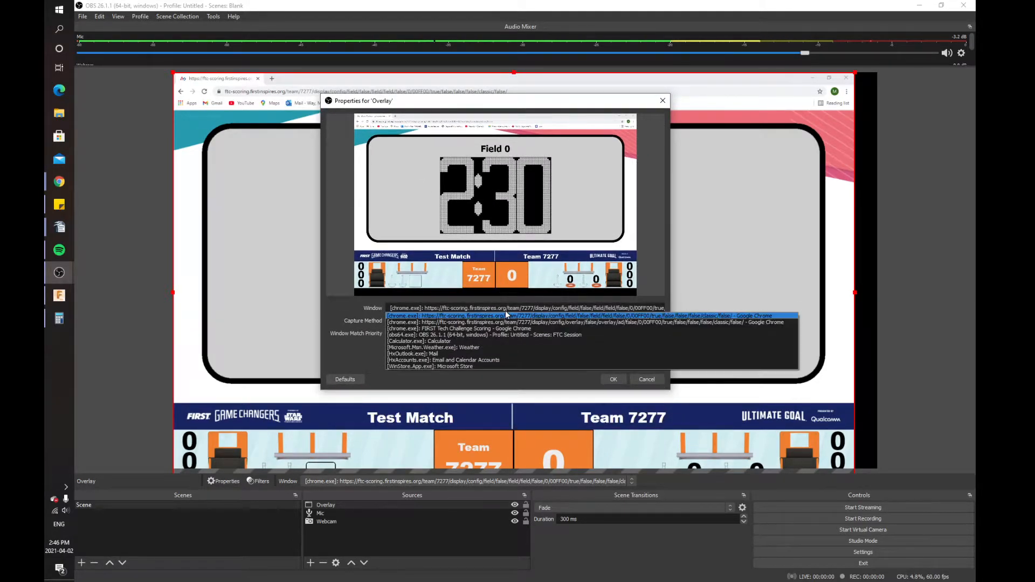
left_click(513, 323)
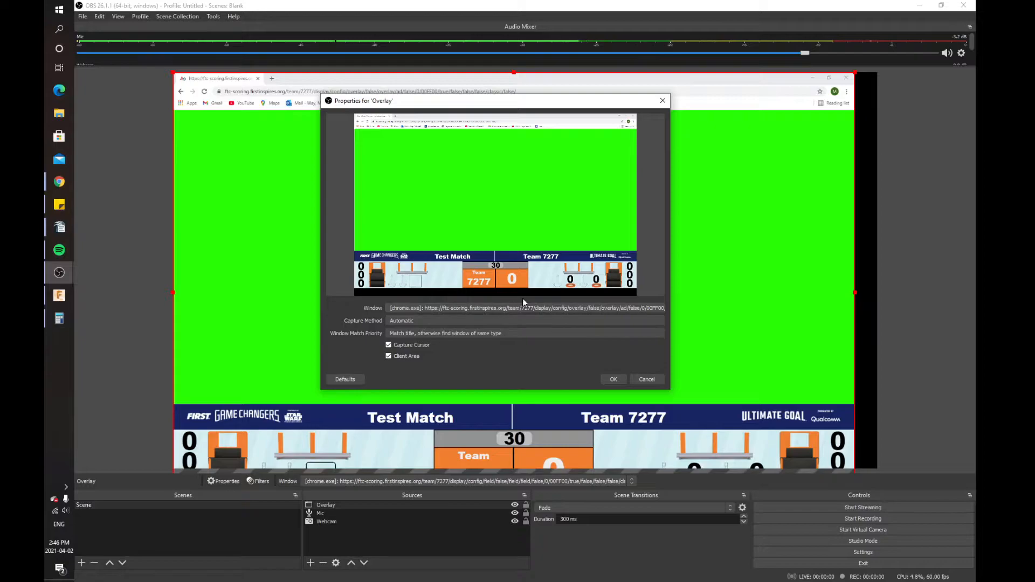
left_click(614, 380)
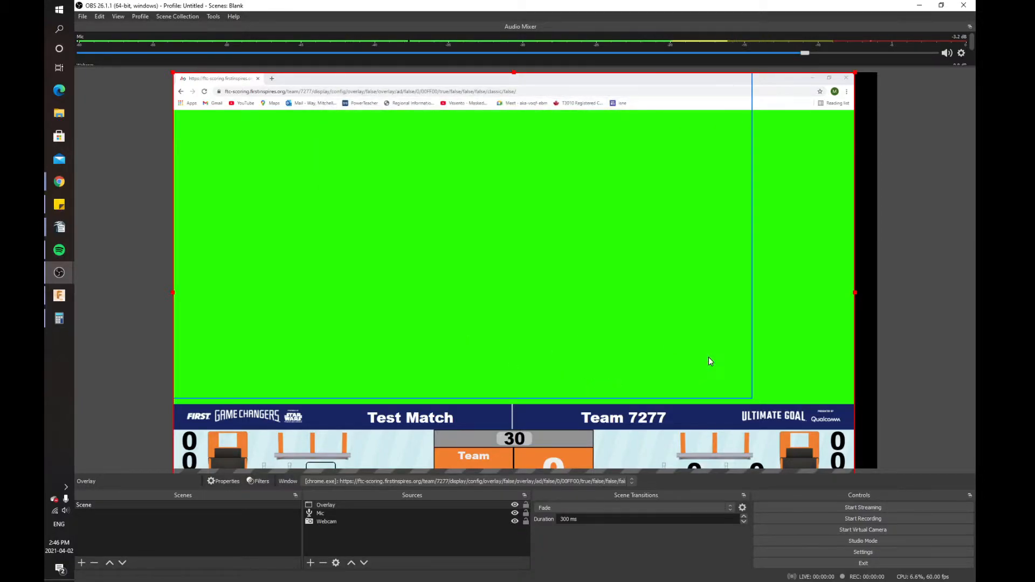
Scale and position the Overlay source to span the canvas width, with the browser bars off the upper edge and the score bar along the lower edge
mouse_move(802, 383)
left_mouse_down()
mouse_move(801, 354)
mouse_move(801, 364)
left_mouse_up()
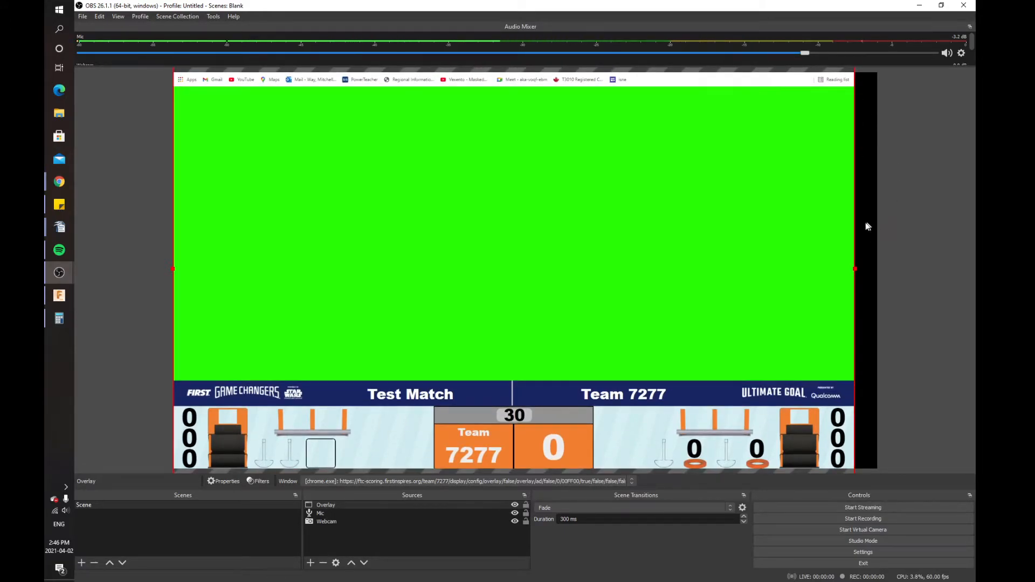
left_click_drag(868, 222, 802, 188)
left_click_drag(788, 108, 841, 72)
mouse_move(730, 264)
left_mouse_down()
mouse_move(765, 208)
mouse_move(729, 273)
left_mouse_up()
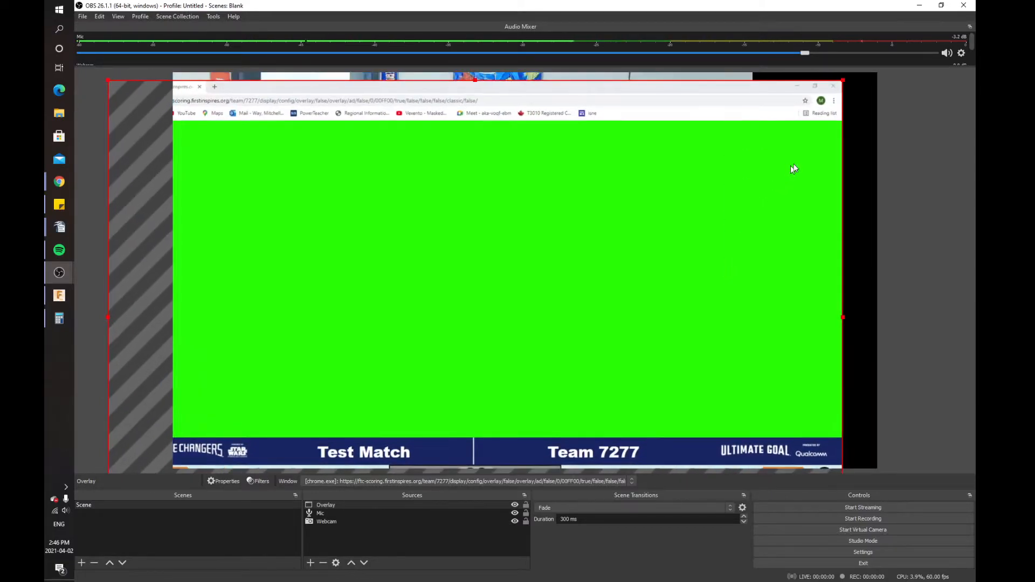
left_click_drag(843, 84, 810, 99)
left_click_drag(775, 152, 846, 81)
left_click_drag(258, 305, 312, 286)
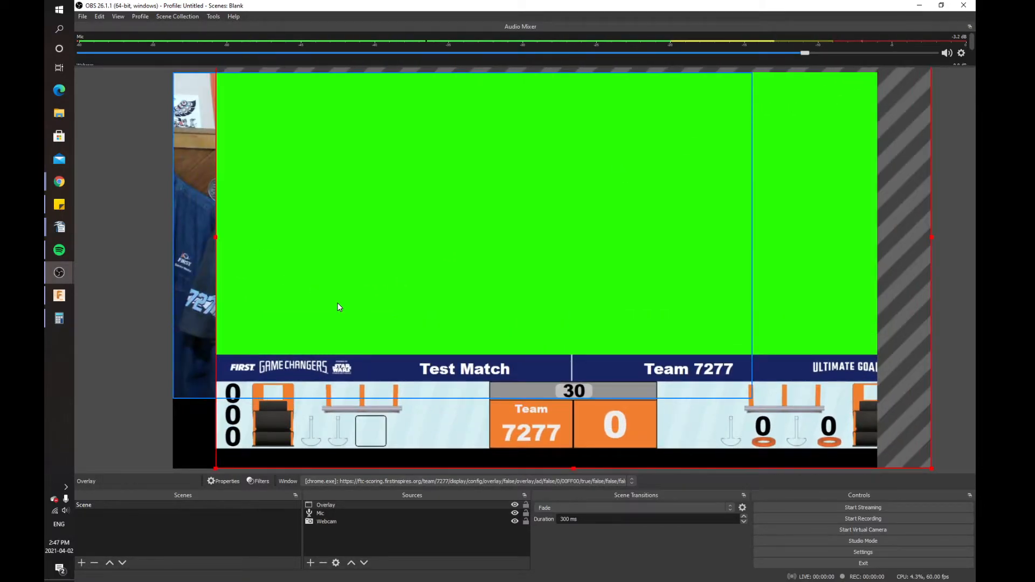
left_click_drag(362, 354, 316, 334)
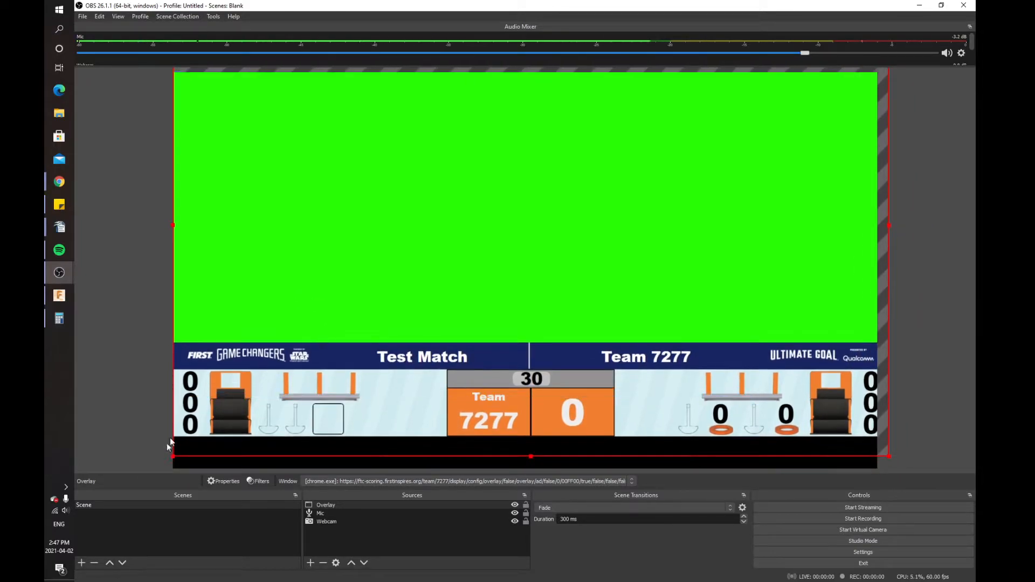
left_click_drag(173, 456, 191, 445)
left_click_drag(233, 408, 222, 443)
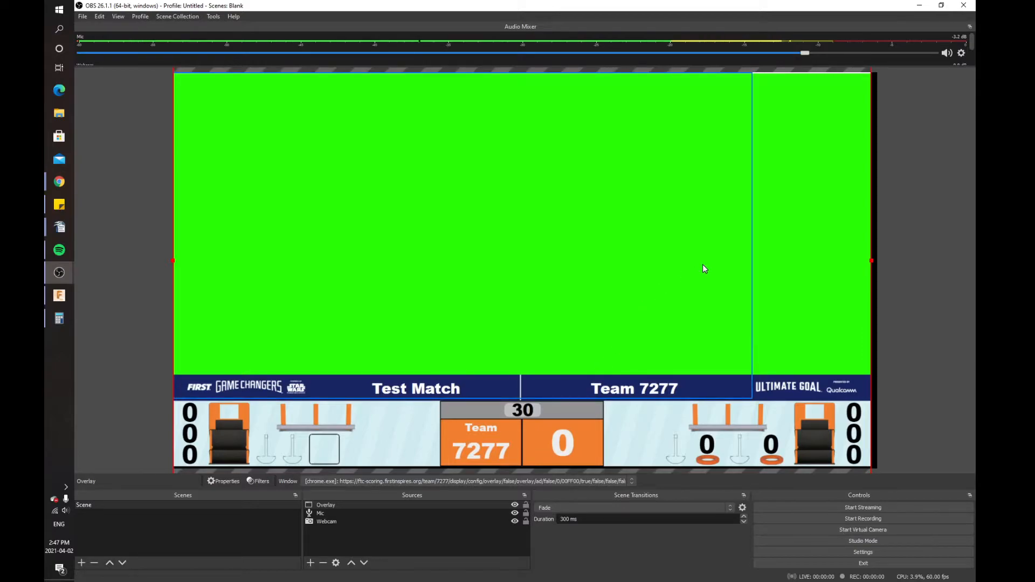
left_click_drag(871, 260, 873, 260)
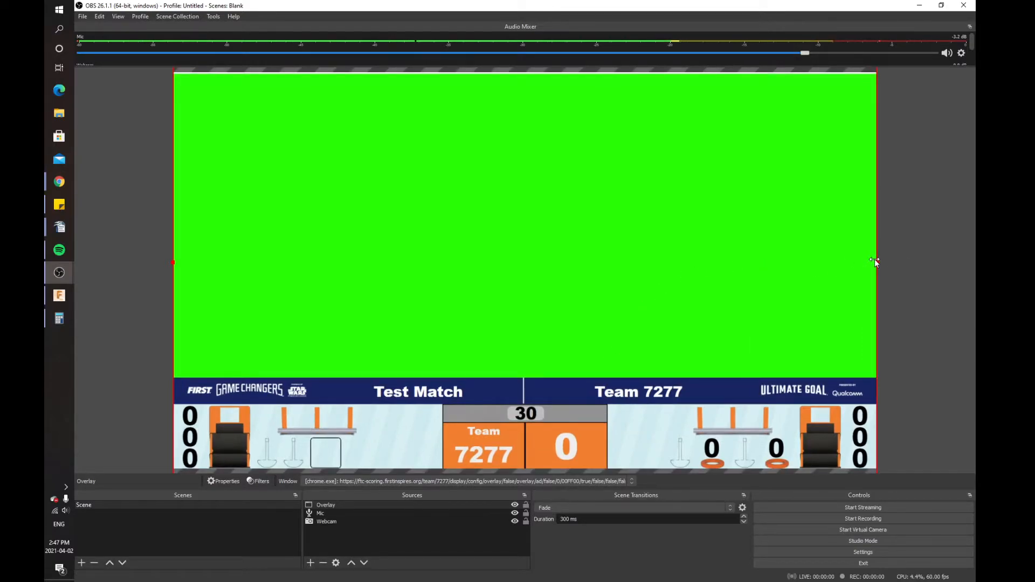
left_click_drag(854, 302, 855, 299)
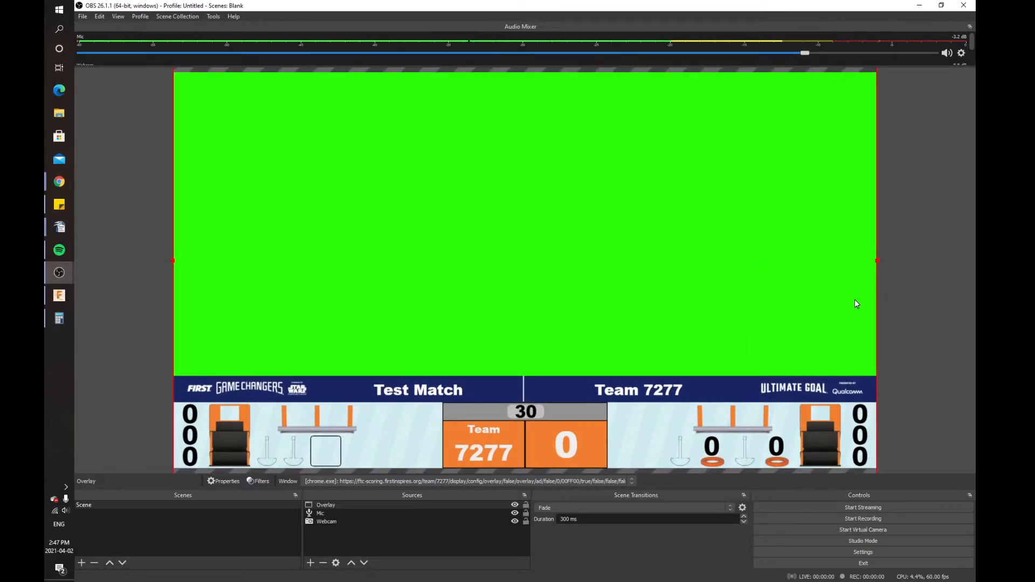
left_click(913, 279)
Move the Overlay source down two places in the source order so it sits beneath the Webcam
left_click(447, 283)
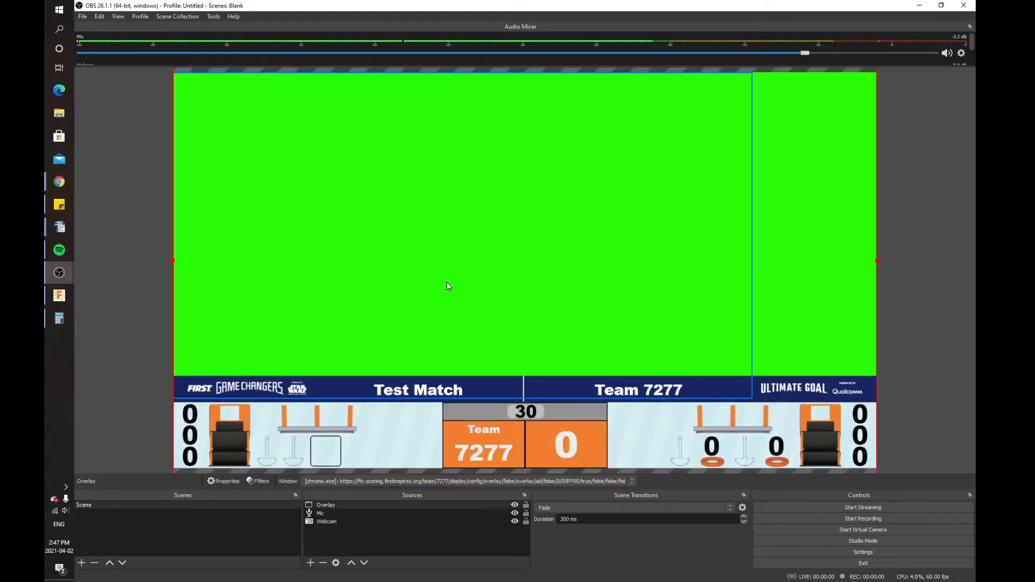
right_click(800, 250)
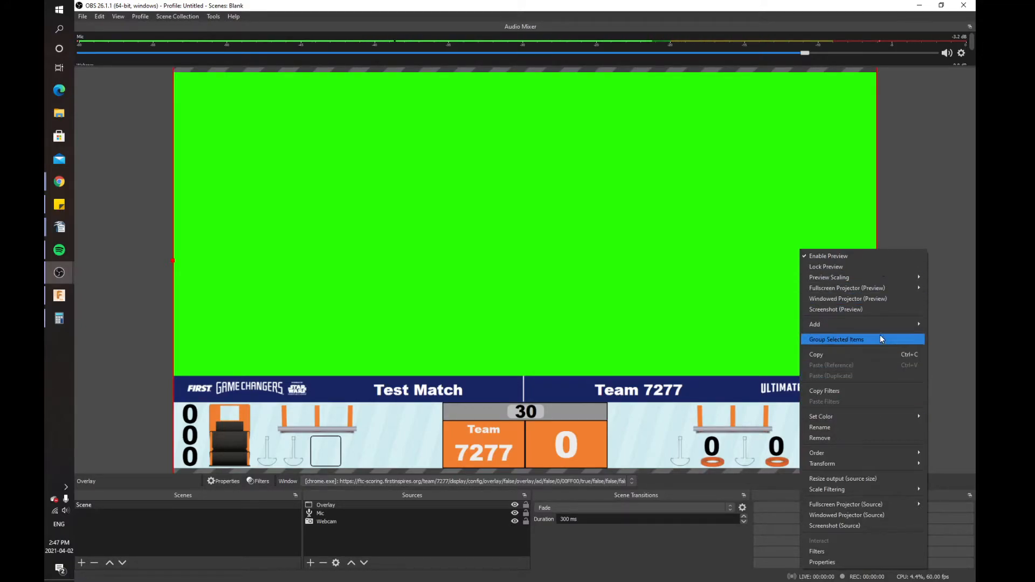
mouse_move(846, 454)
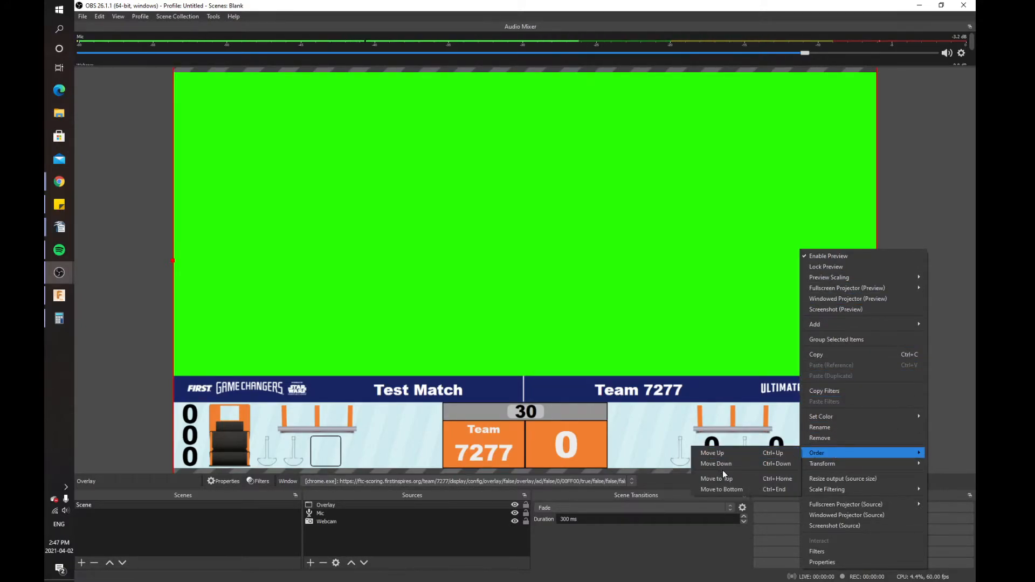
left_click(732, 464)
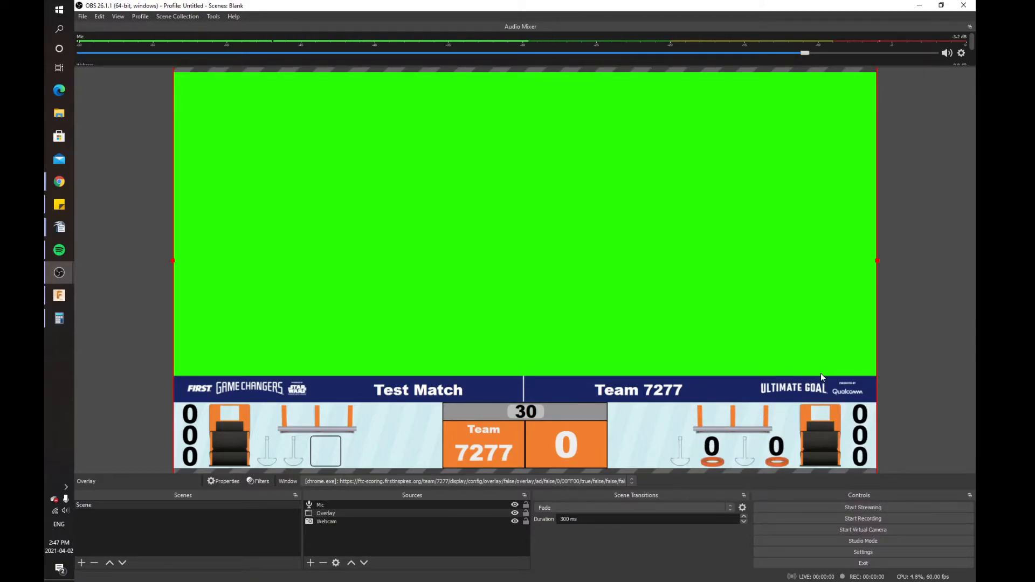
right_click(818, 320)
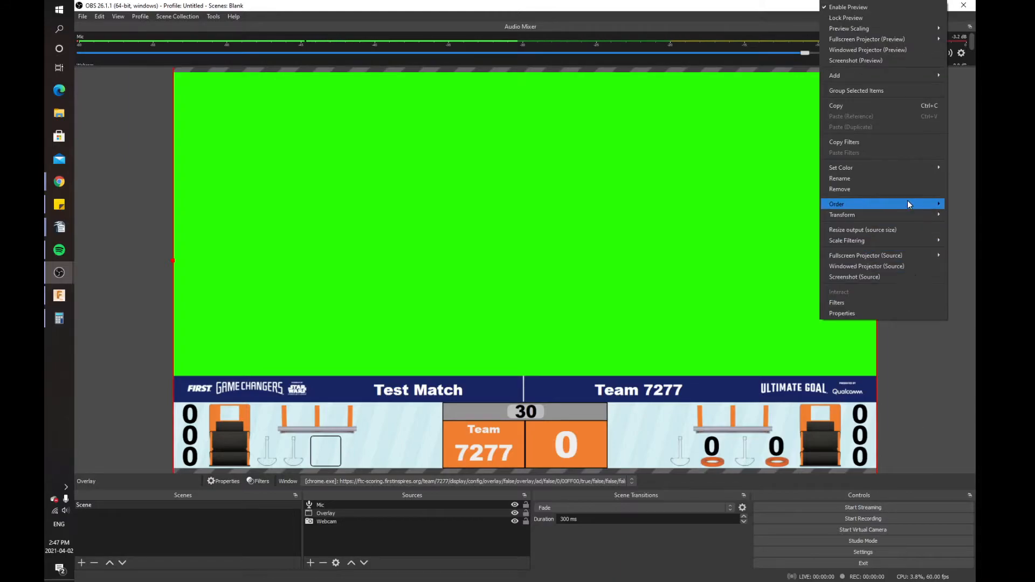
mouse_move(908, 202)
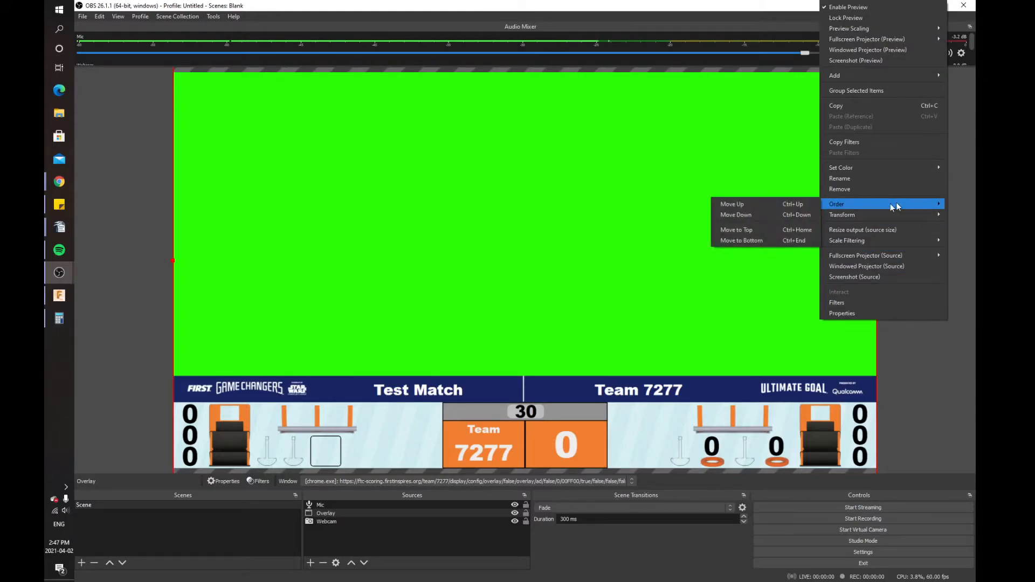
left_click(769, 217)
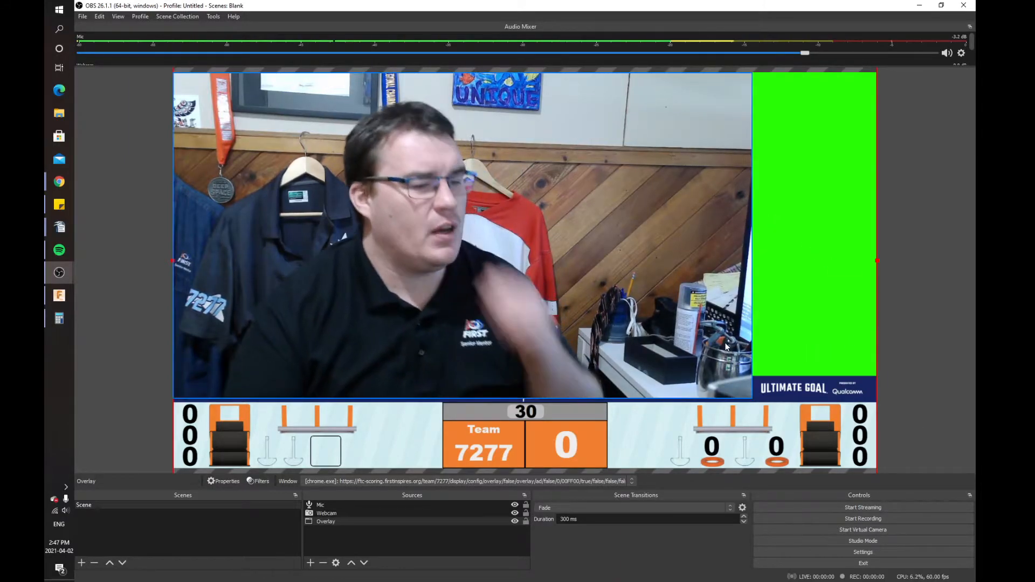
Shrink the Webcam source and align it to the canvas's upper-left corner so it fits above the overlay's score bar
left_click(390, 279)
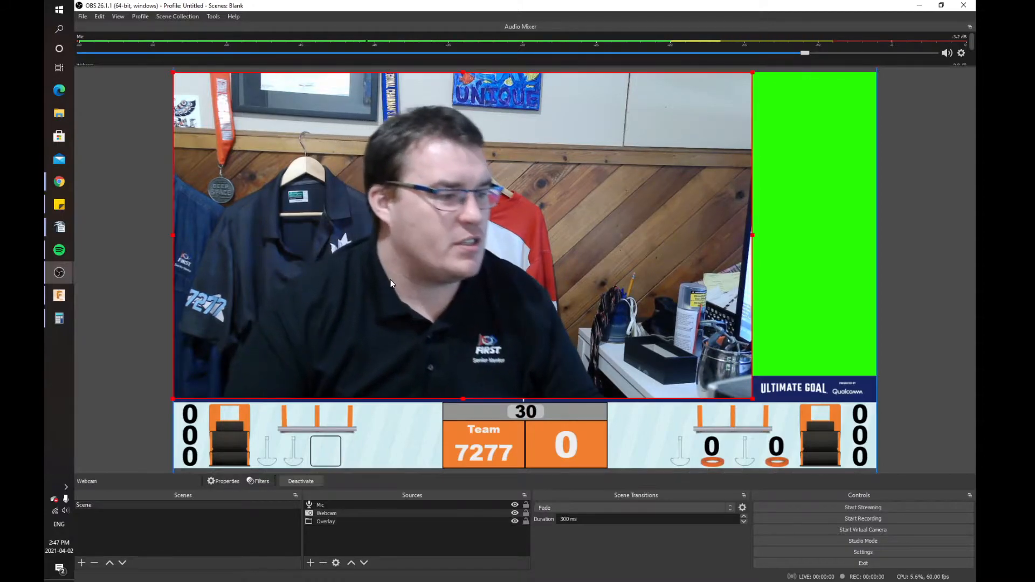
left_click_drag(390, 279, 401, 249)
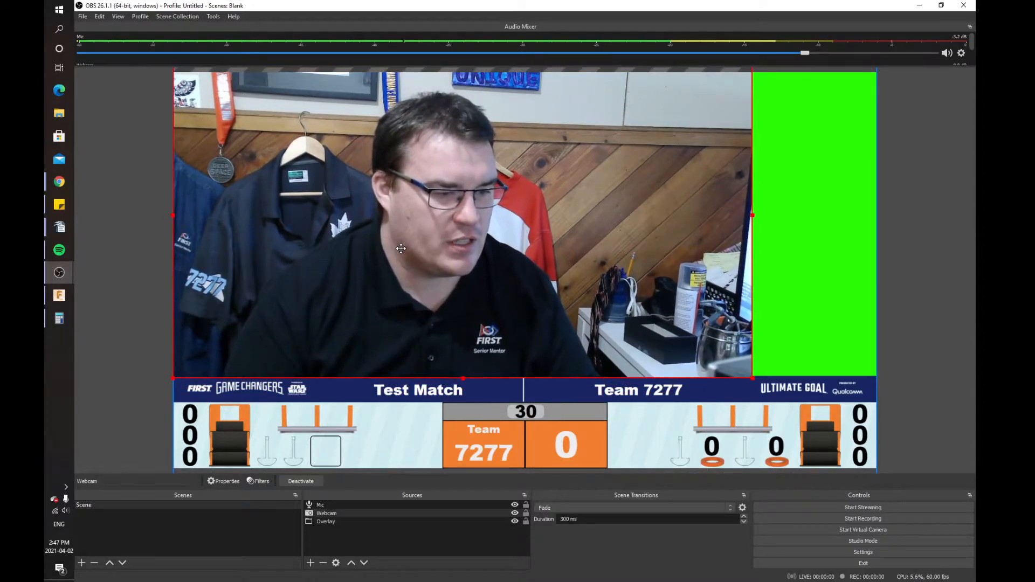
left_click_drag(314, 181, 336, 229)
left_click_drag(194, 100, 223, 122)
left_click_drag(303, 202, 249, 149)
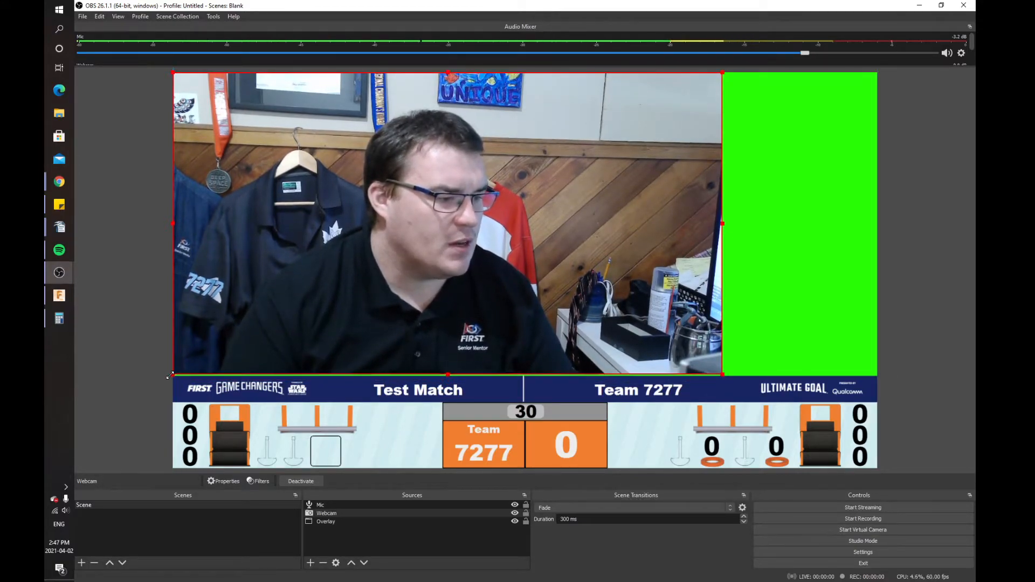
Fine-tune the Webcam source's size so its lower edge meets the upper edge of the overlay's score bar
left_click_drag(168, 378, 170, 377)
left_click(955, 278)
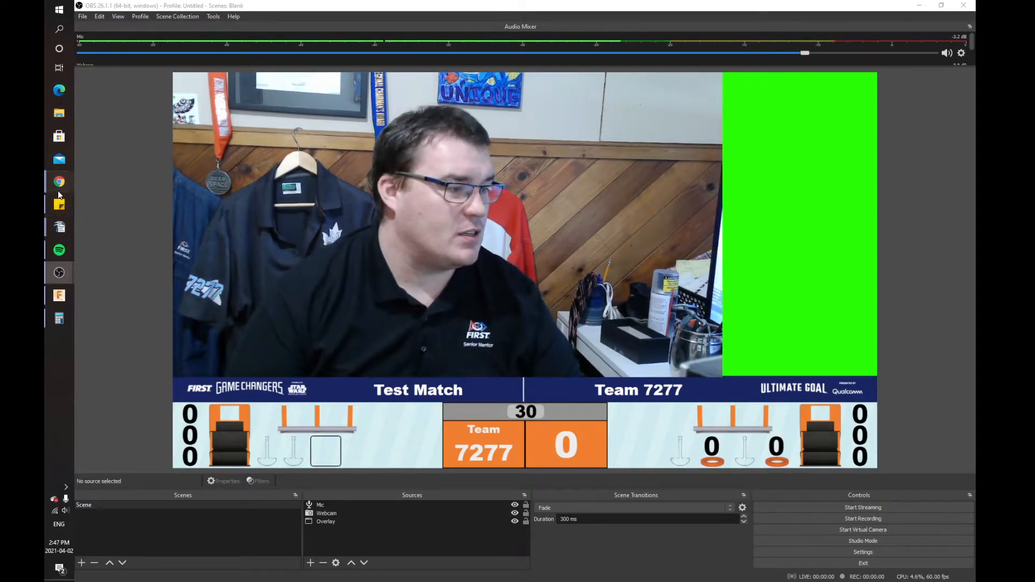
Switch to the FTC Scoring test match page in Chrome, randomize the field and start the match
mouse_move(59, 183)
left_click(144, 270)
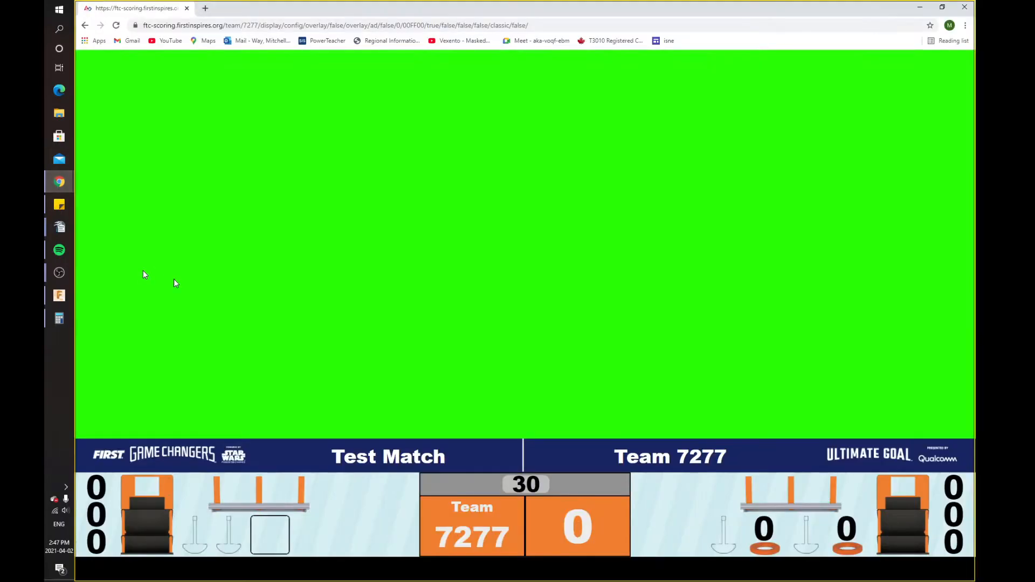
left_click(59, 180)
left_click(112, 127)
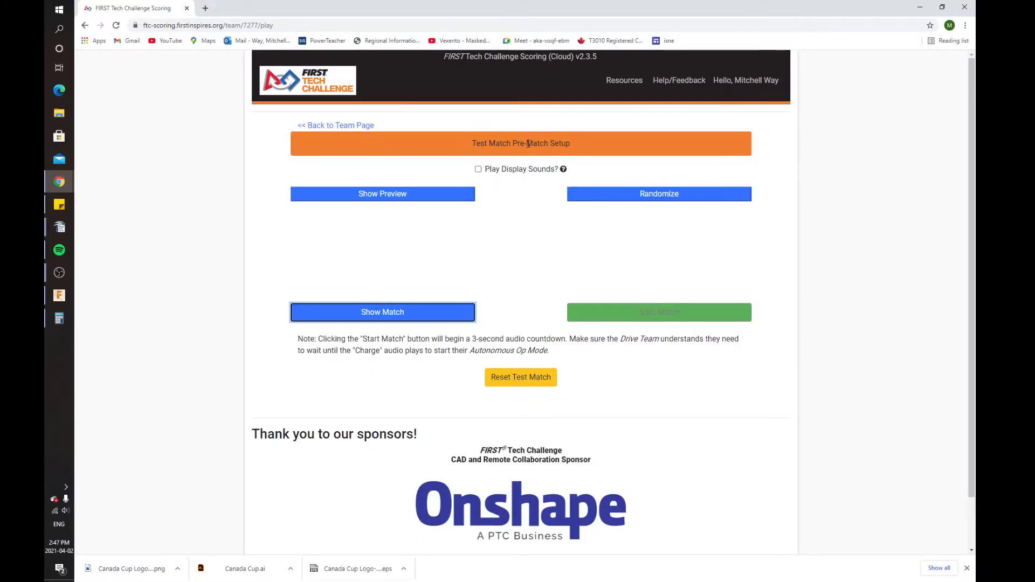
left_click(650, 321)
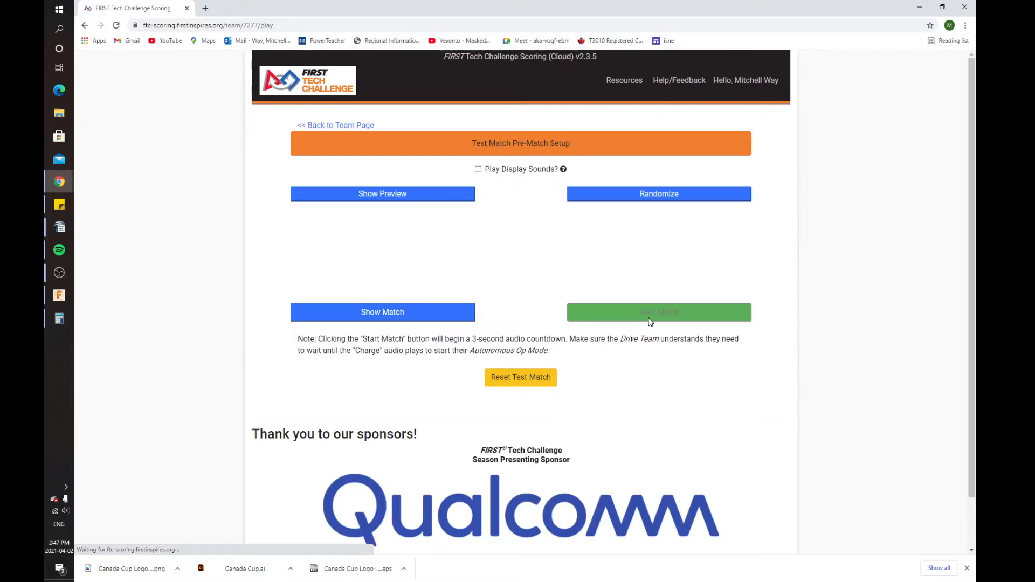
left_click(646, 203)
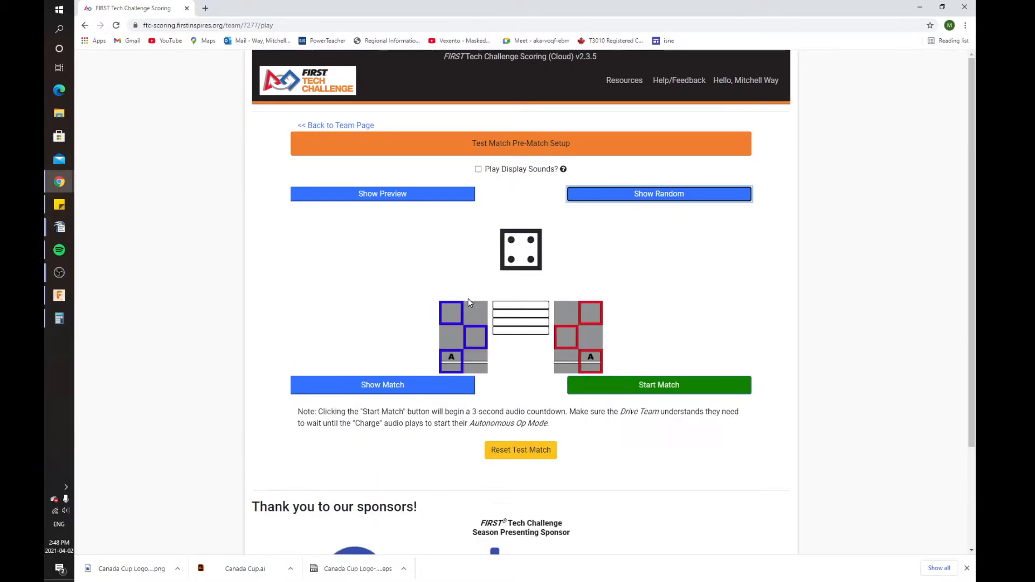
left_click(681, 395)
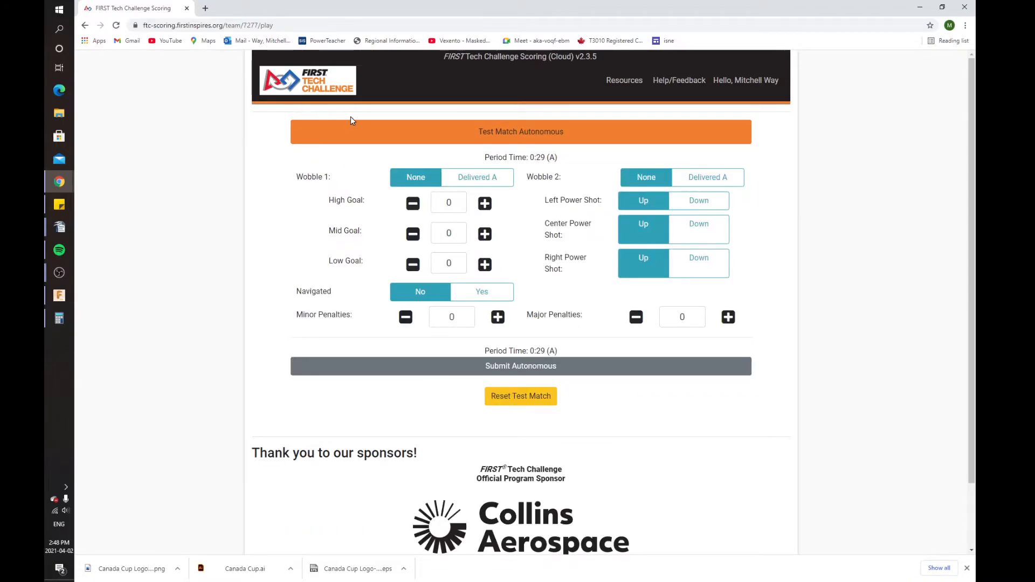
Switch to OBS, check the match timer in the preview and snap the Webcam source to the canvas's upper-left corner
mouse_move(54, 274)
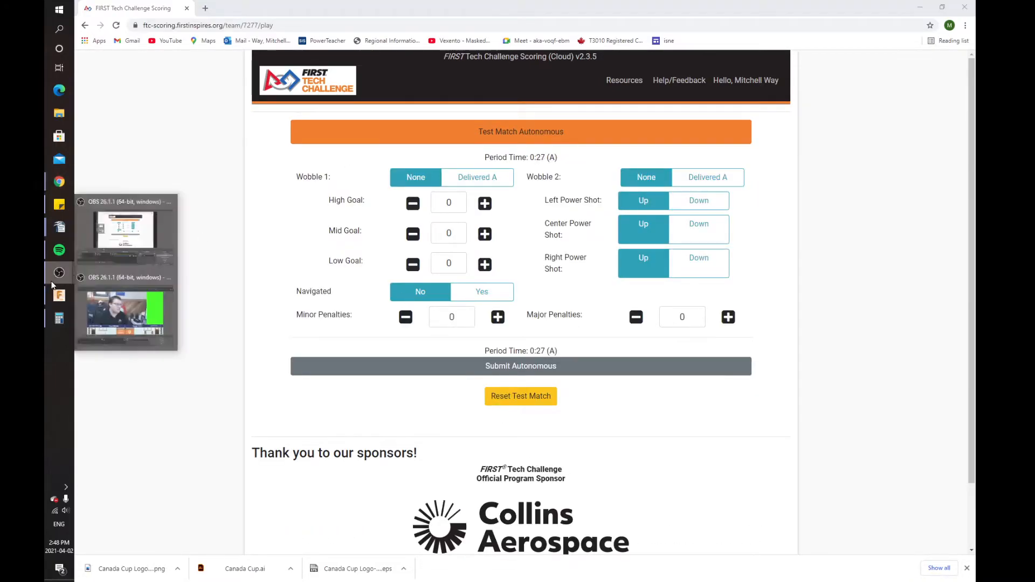
left_click(132, 318)
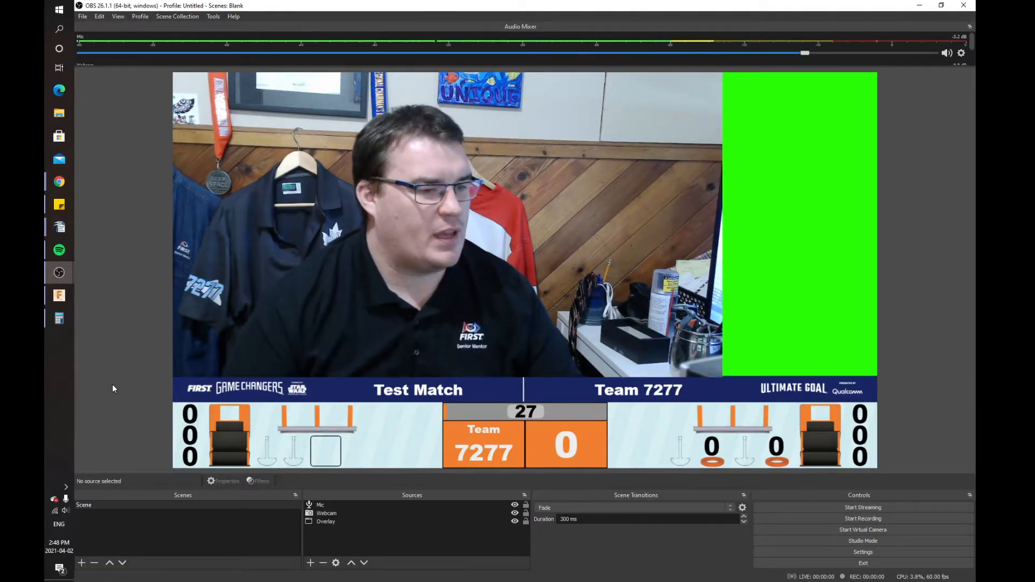
left_click_drag(389, 365, 414, 374)
left_click_drag(351, 326, 328, 319)
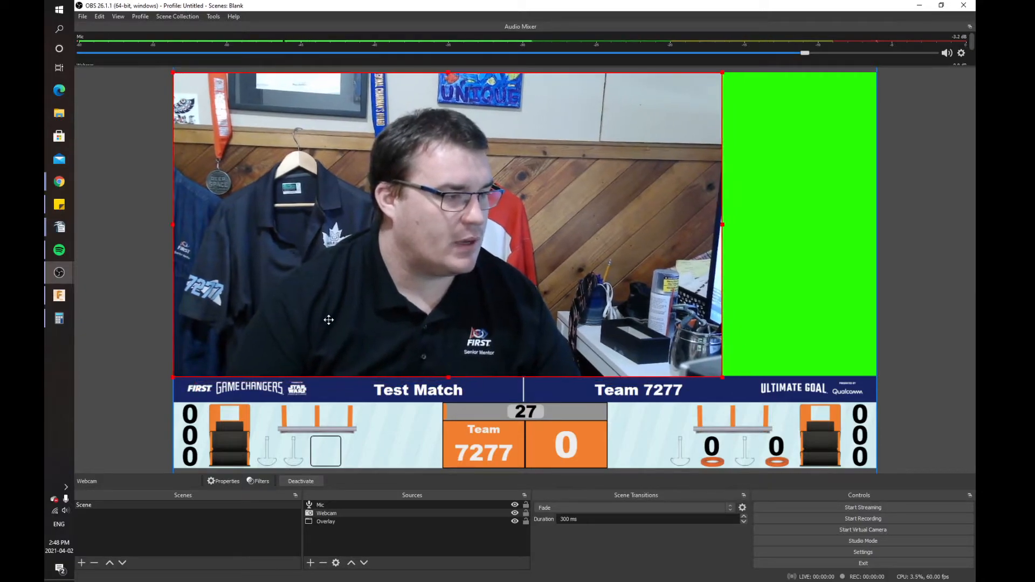
left_click(121, 347)
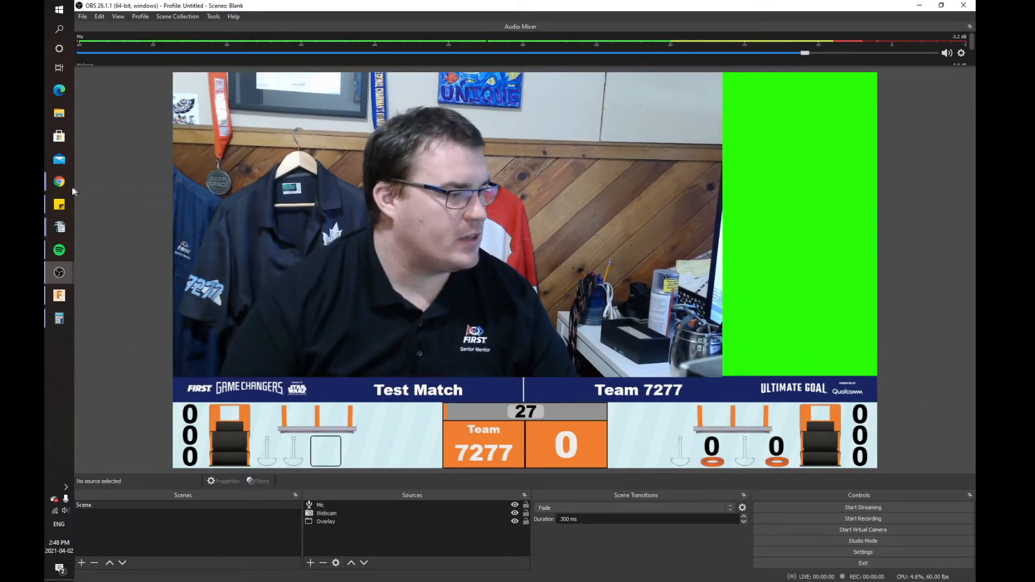
Bring up the Chrome window with the green overlay display and move it off this screen onto another monitor
mouse_move(63, 186)
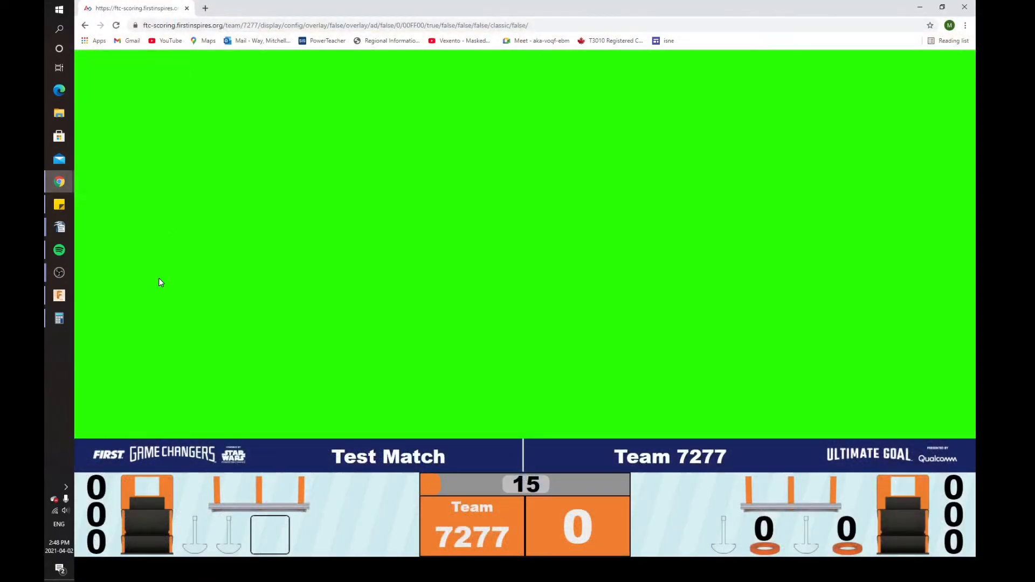
left_click(159, 277)
left_click_drag(466, 5, 45, 200)
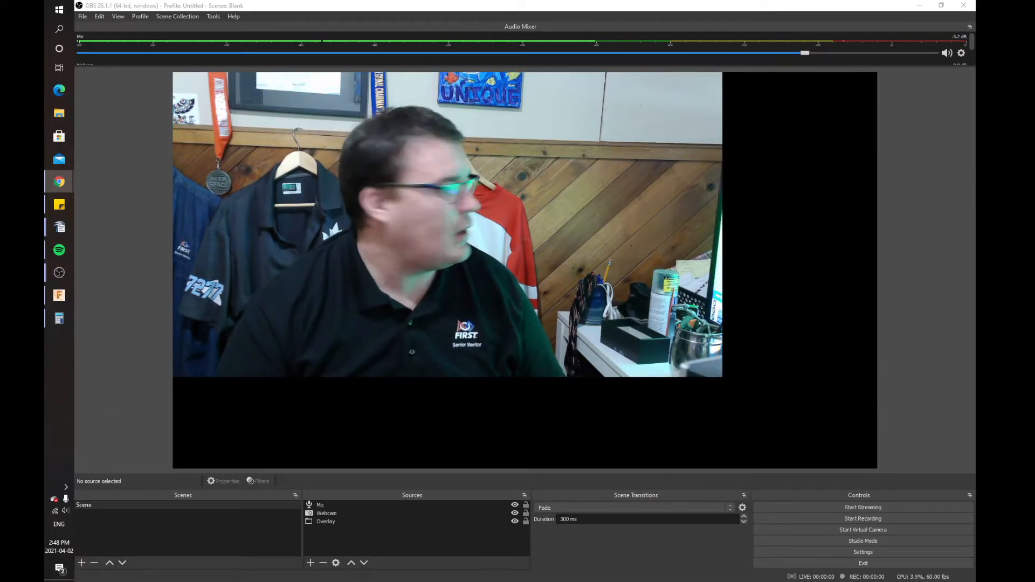
Check the Overlay source's window capture properties in OBS, then rescale it so the overlay spans the canvas down to its lower edge
left_click(289, 535)
double_click(339, 521)
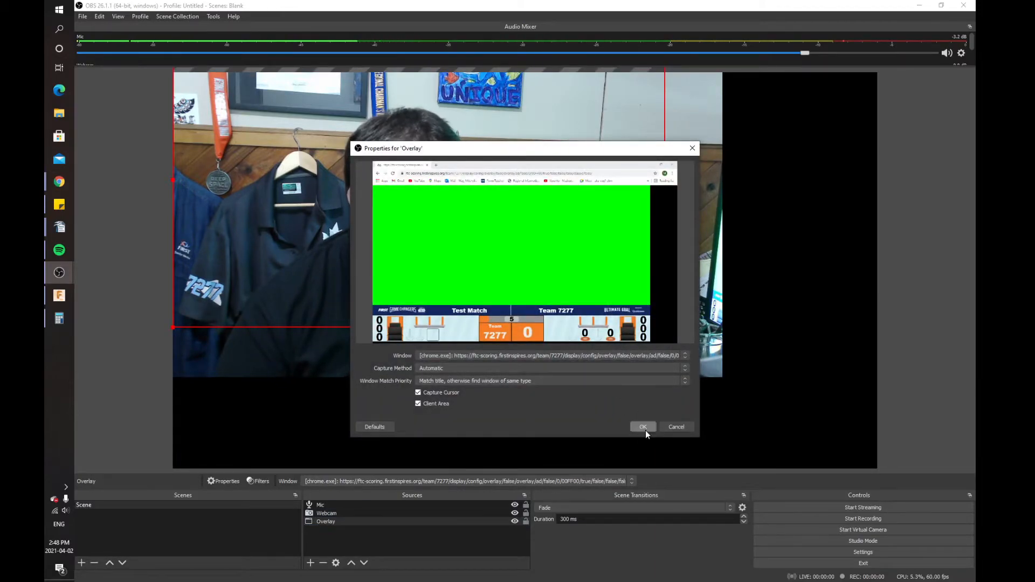
left_click(645, 427)
left_click_drag(665, 327, 947, 468)
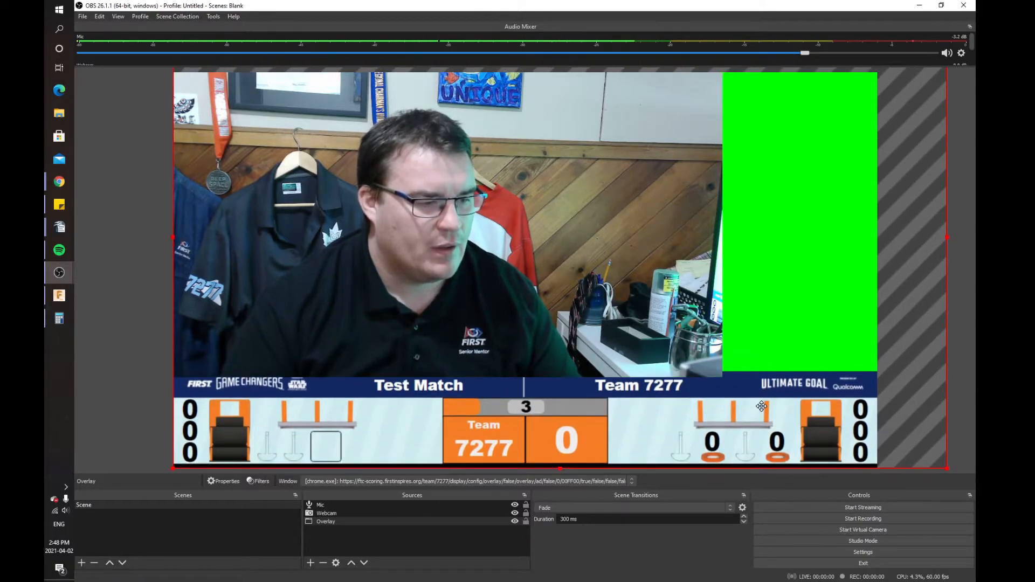
left_click(958, 331)
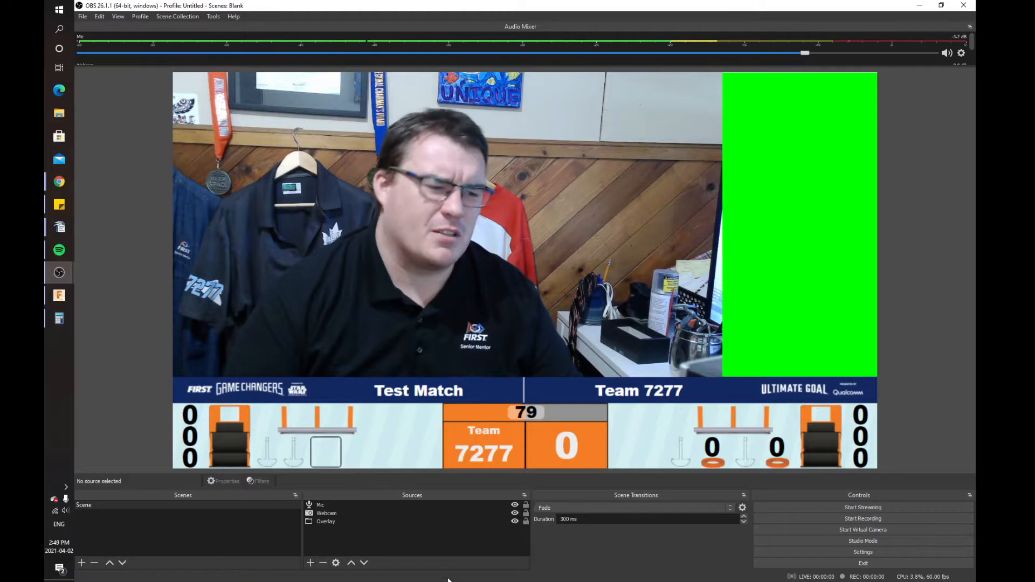
Add a Color Source named White with the color #ffffff
left_click(311, 562)
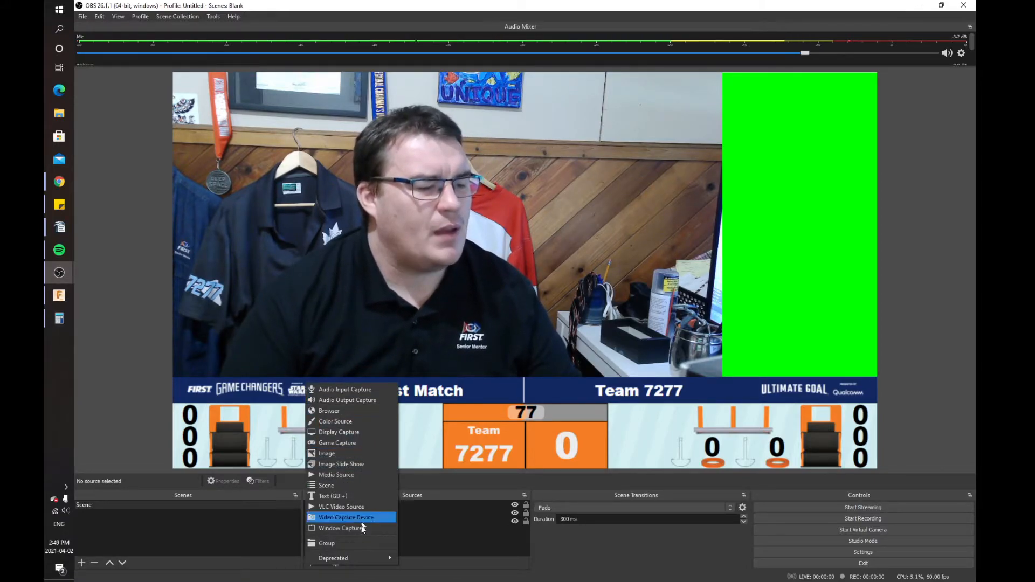
left_click(348, 421)
type("White")
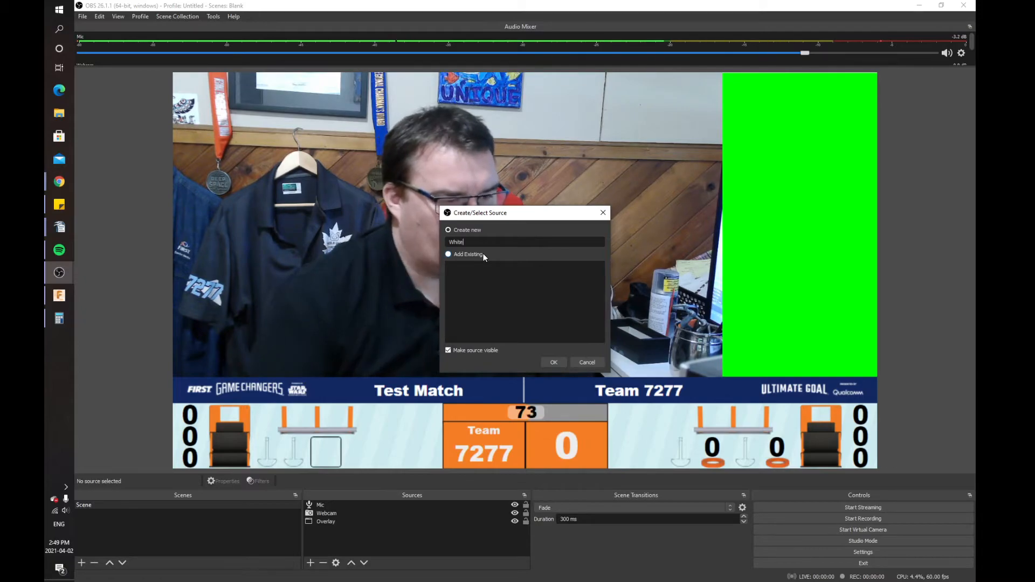
left_click(555, 362)
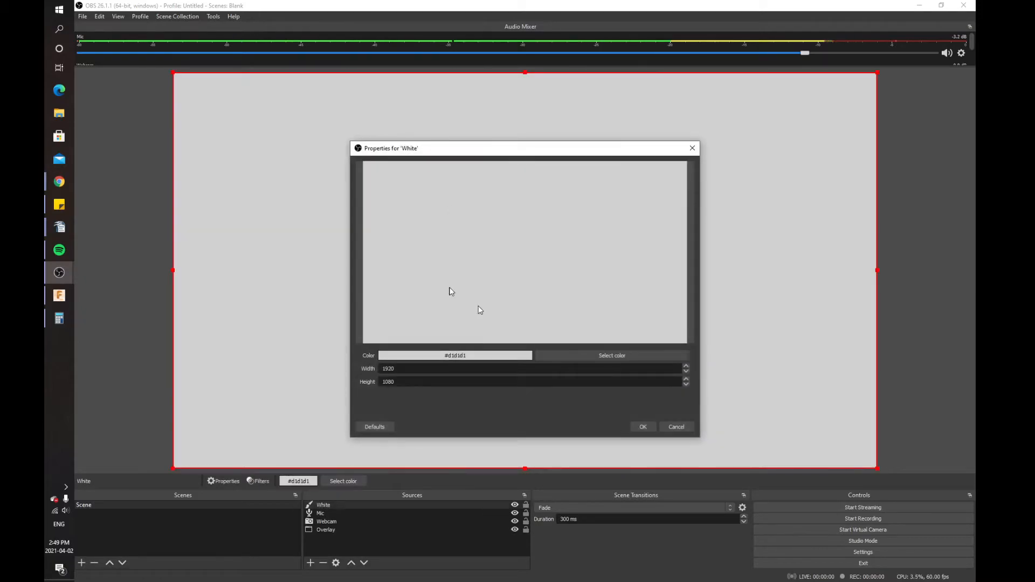
left_click(590, 355)
left_click(410, 342)
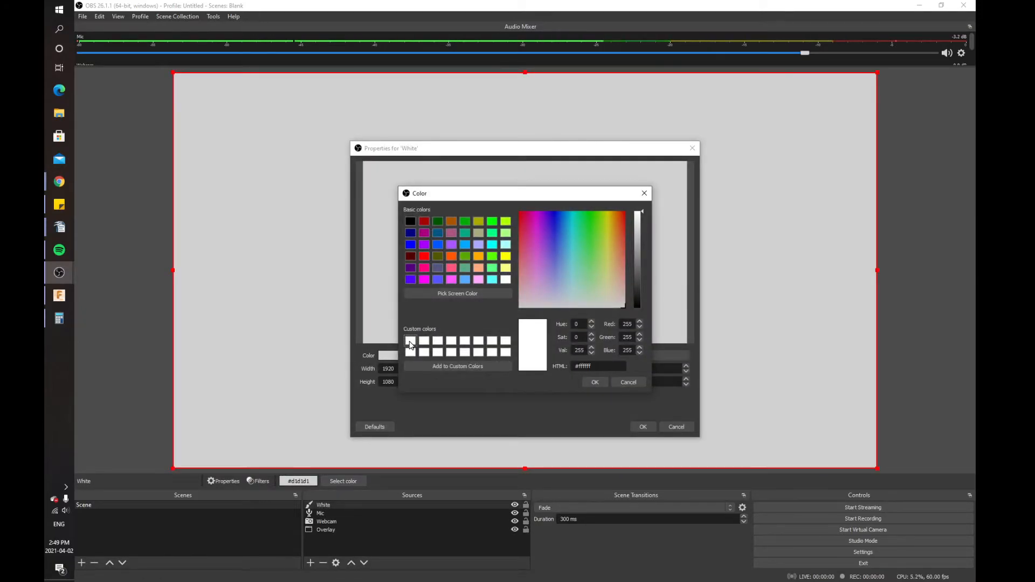
left_click(600, 386)
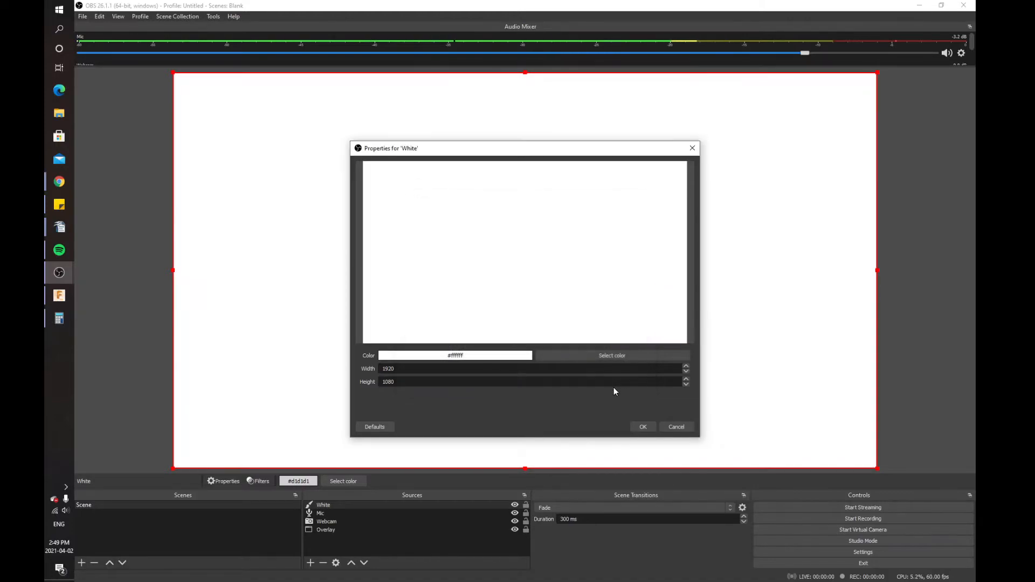
left_click(649, 429)
Resize and position the White source to cover the green area beside the webcam, down to the overlay's score bar
left_click_drag(173, 270, 713, 242)
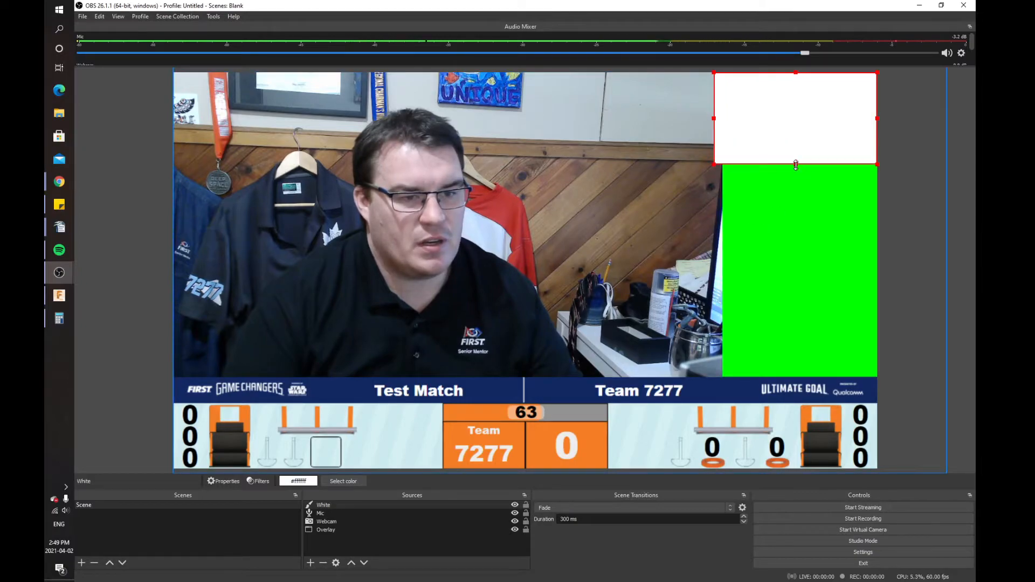
left_click_drag(794, 164, 795, 370)
mouse_move(798, 330)
left_mouse_down()
mouse_move(810, 337)
mouse_move(811, 328)
left_mouse_up()
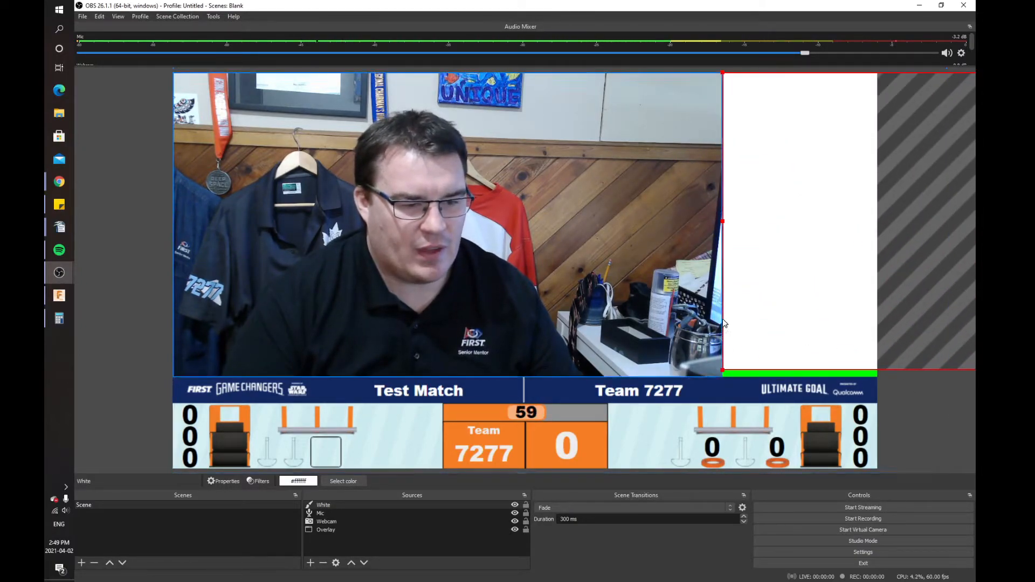
left_click_drag(720, 370, 711, 377)
left_click_drag(754, 351, 765, 351)
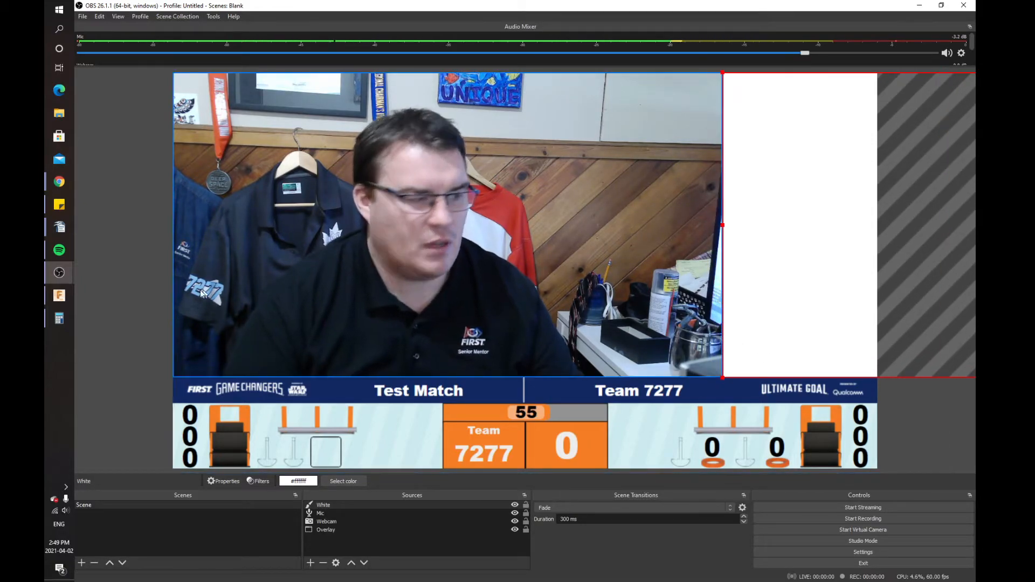
left_click(154, 300)
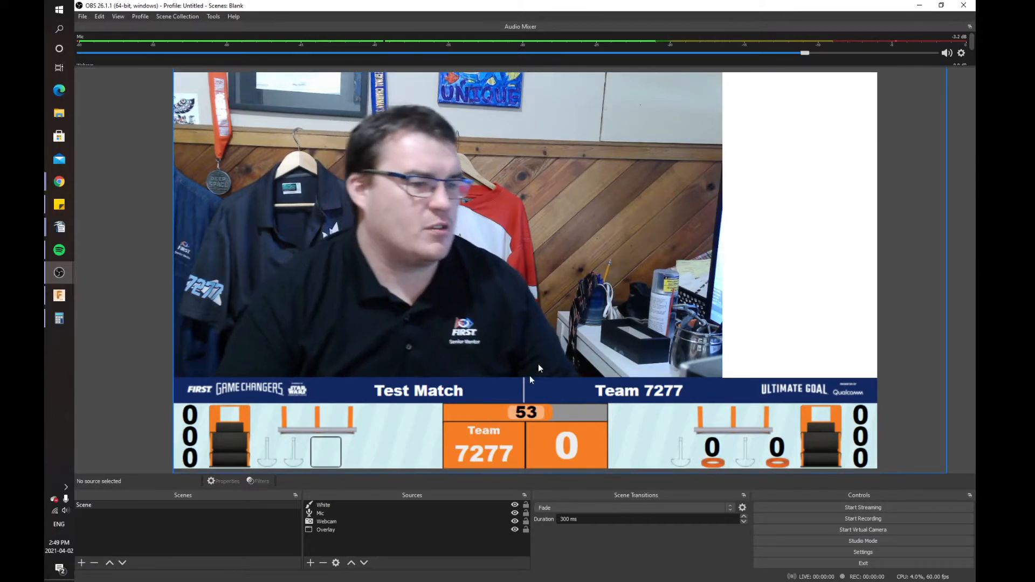
Add an Image source named FTC Alberta Logo that uses FTCAlberta.jpg from the Desktop
left_click(311, 563)
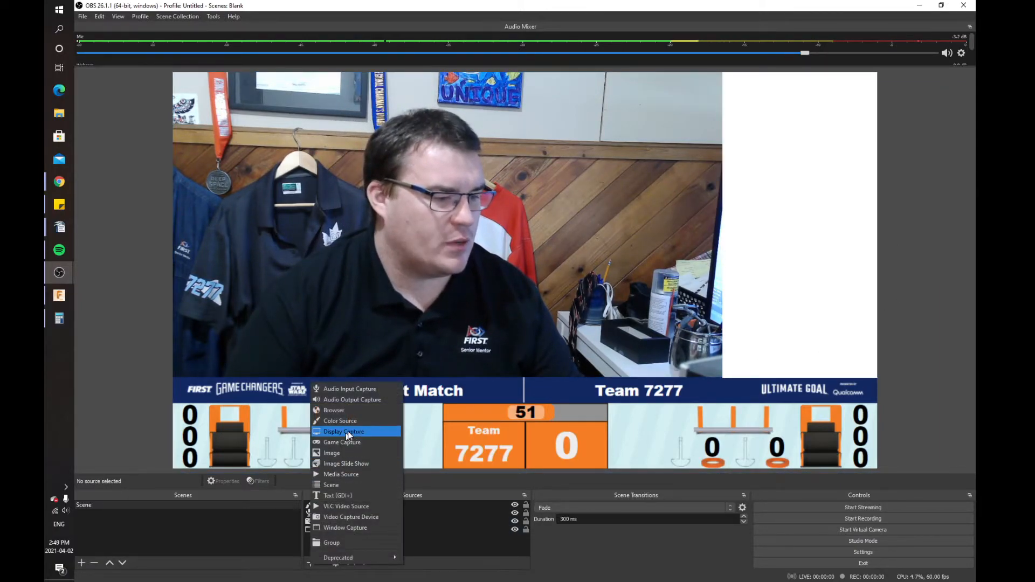
left_click(356, 454)
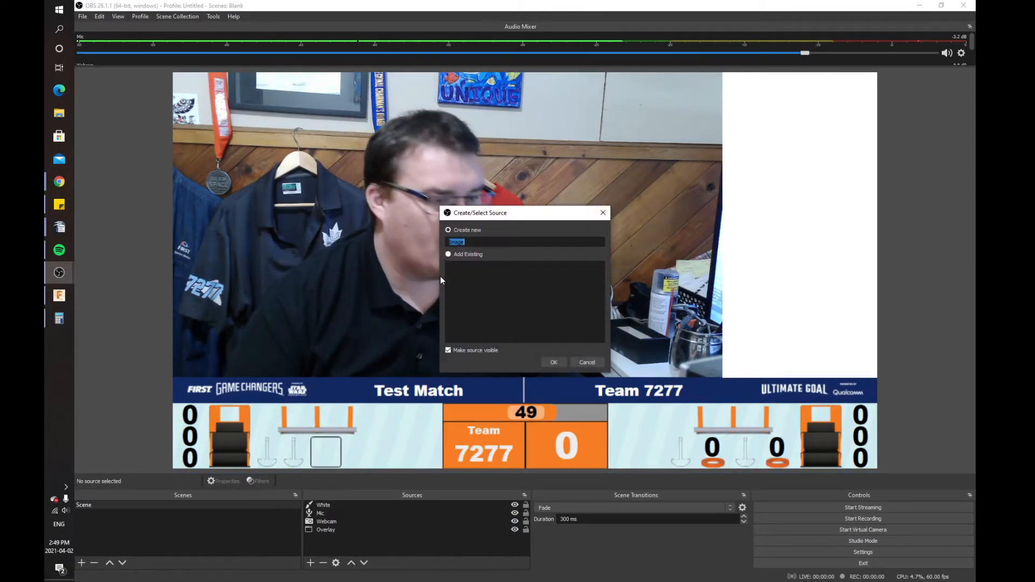
type("FTC A")
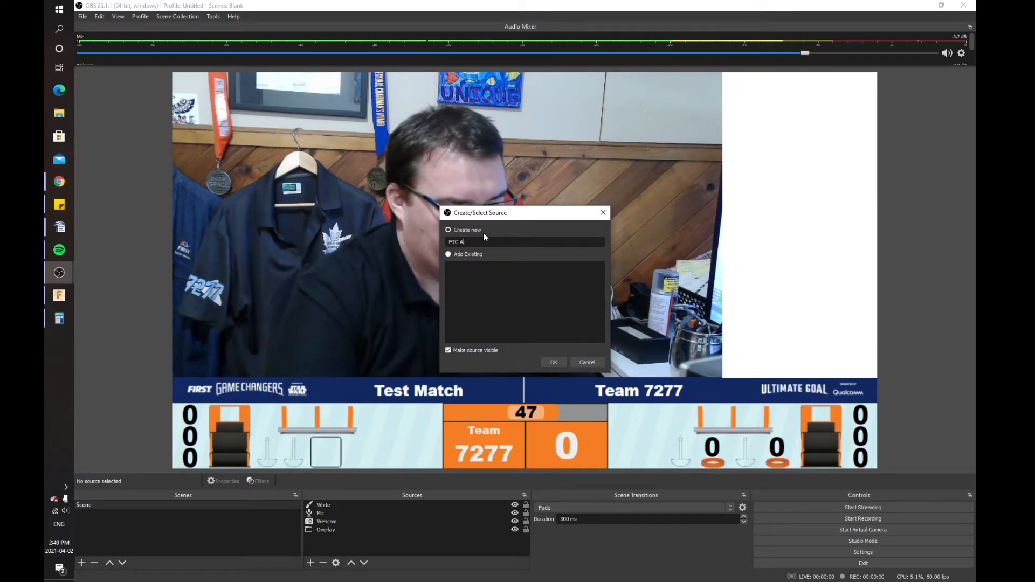
type("lberta Logo")
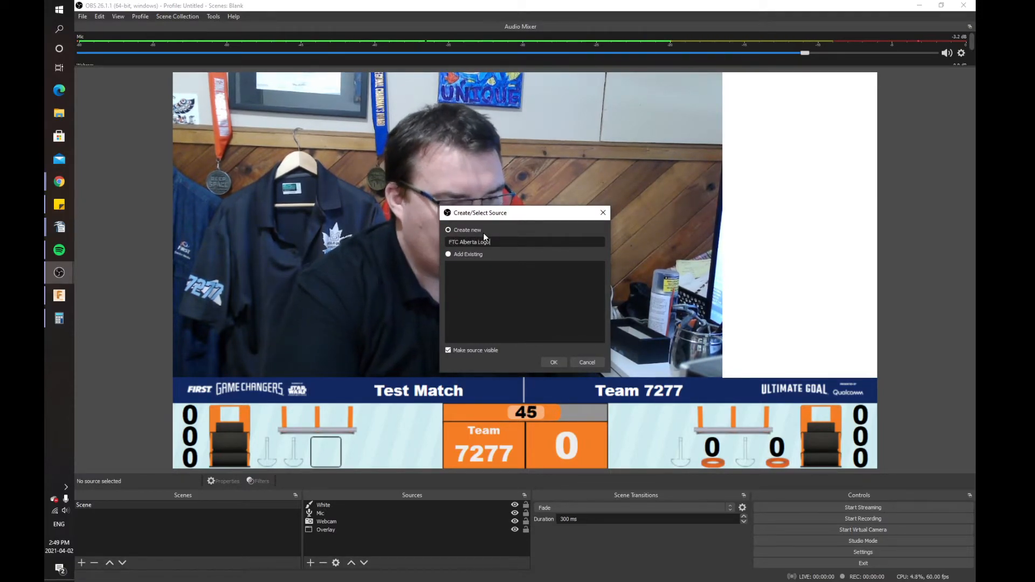
left_click(546, 360)
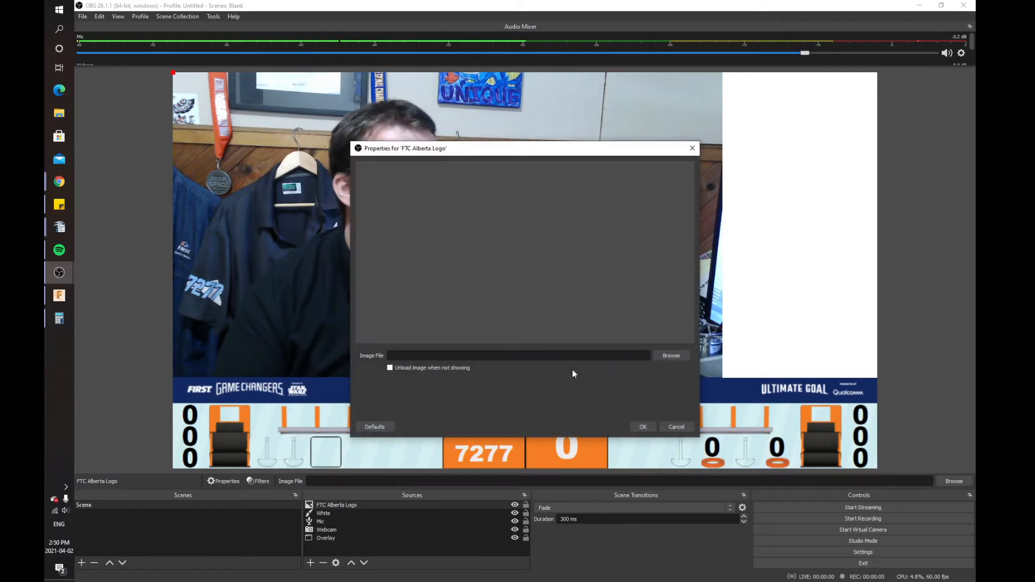
left_click(671, 356)
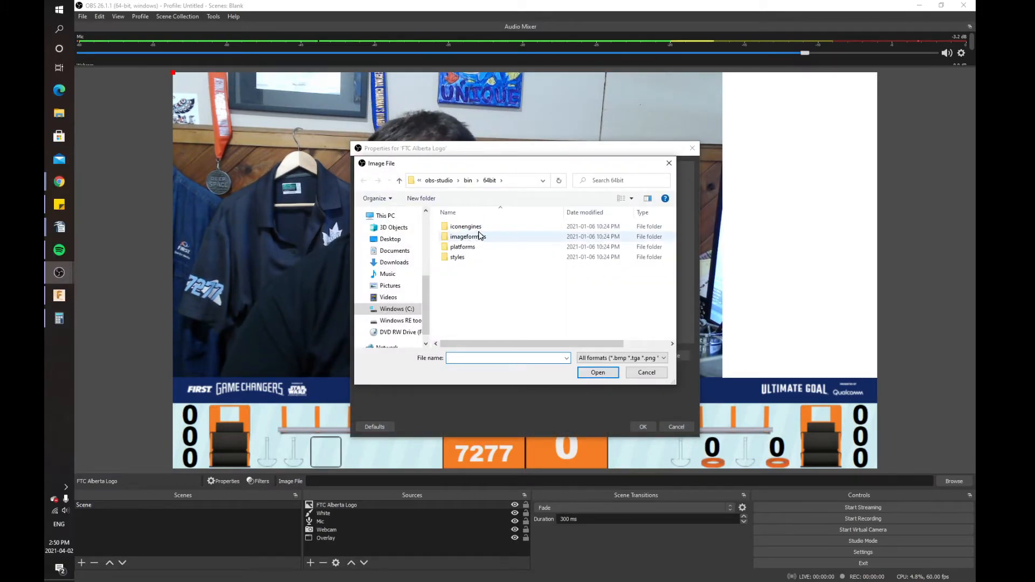
left_click(385, 239)
scroll(498, 286, "down", 5)
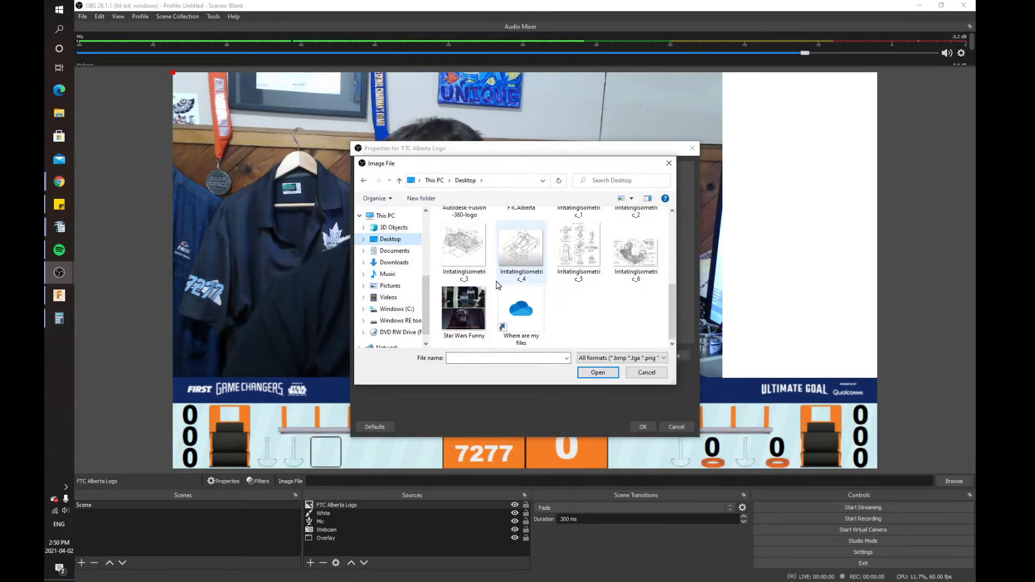
double_click(520, 232)
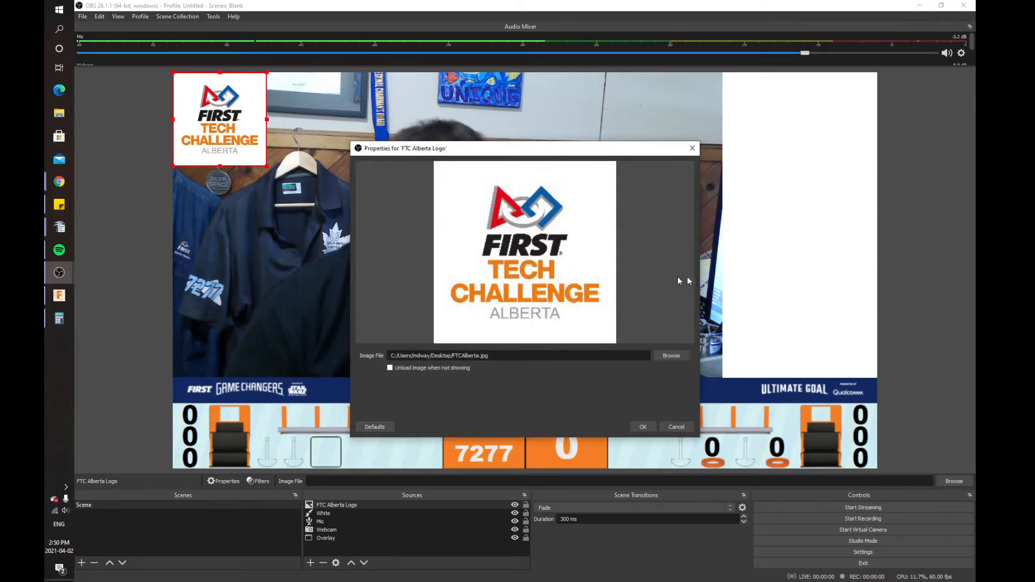
left_click(643, 426)
Move the FTC Alberta Logo onto the upper part of the white panel and enlarge it to nearly the panel's width
left_click_drag(245, 132, 807, 141)
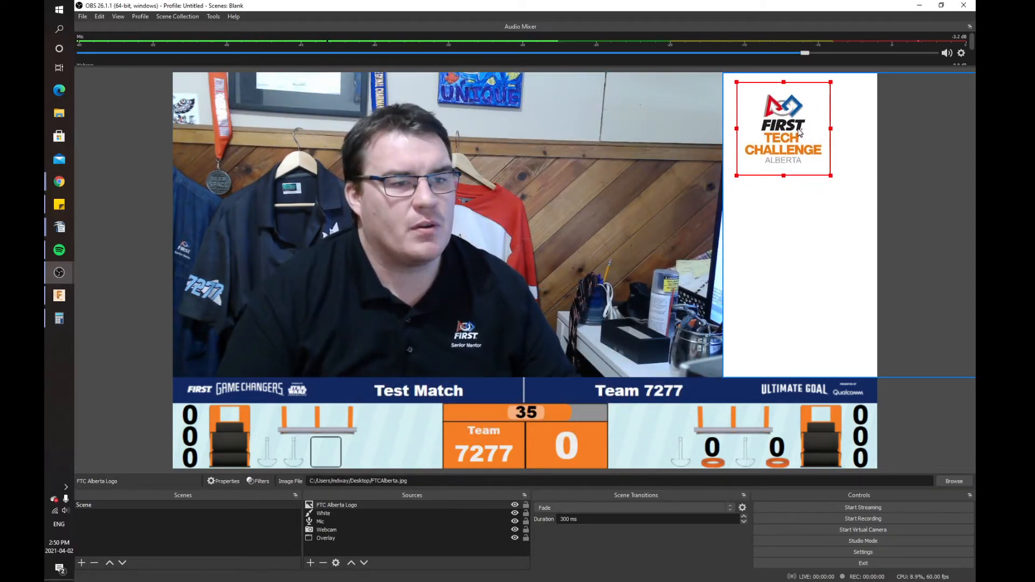
left_click_drag(831, 176, 866, 206)
left_click_drag(782, 143, 780, 140)
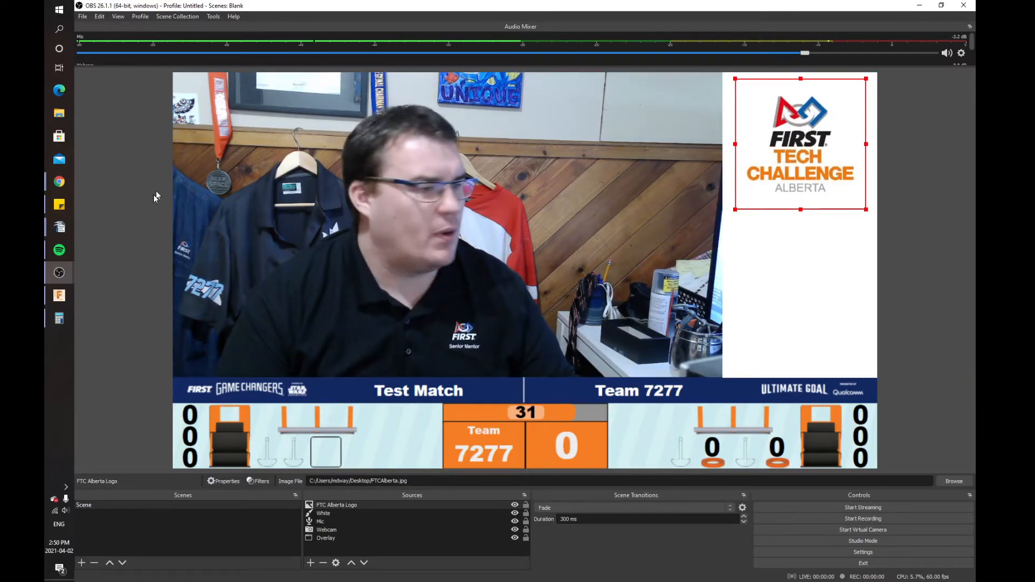
left_click(135, 265)
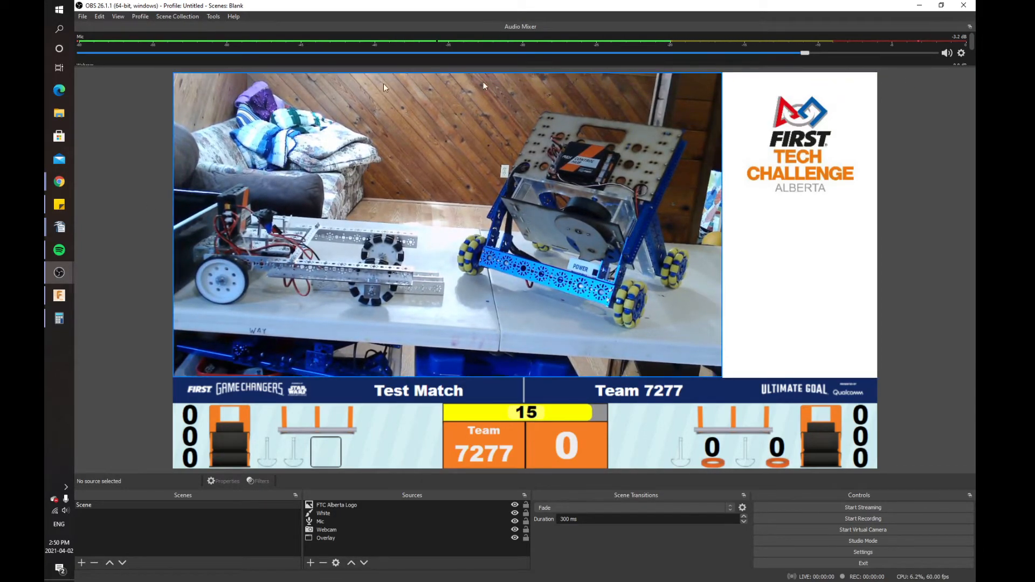
Record a short test clip of the scene and stop the recording
left_click(791, 517)
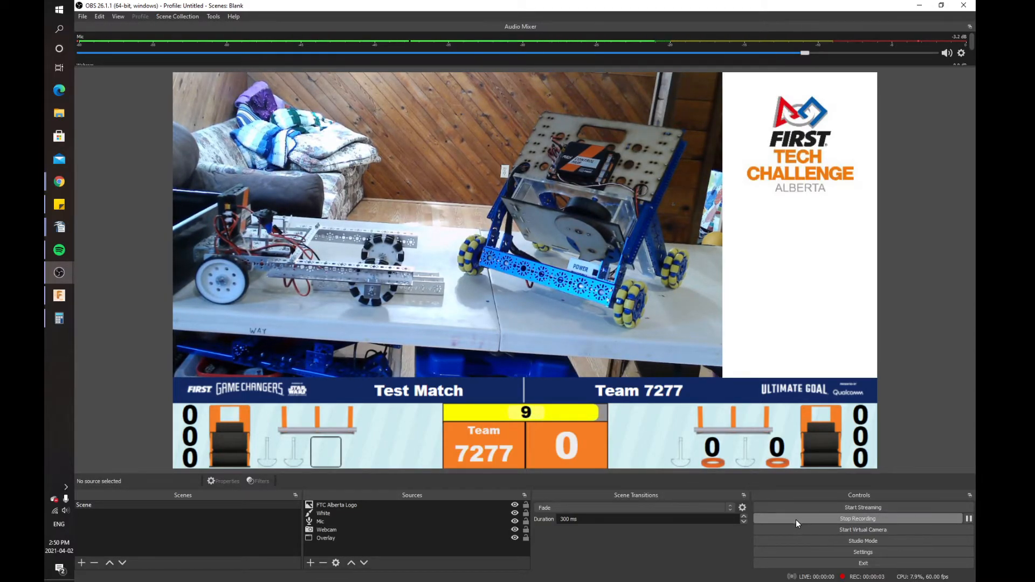
left_click(797, 520)
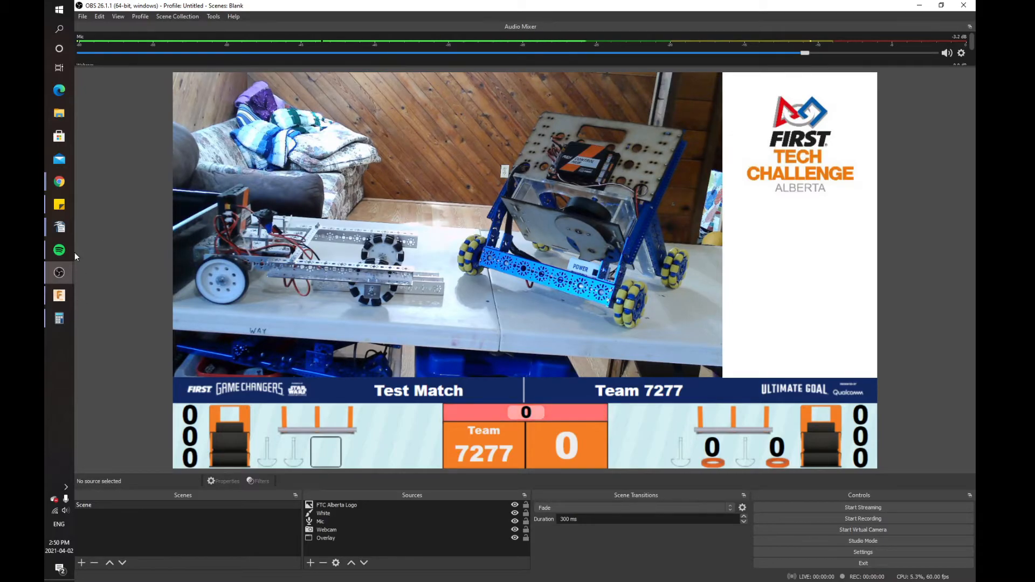
Open the Videos folder in File Explorer and look through it for the new recording
left_click(59, 114)
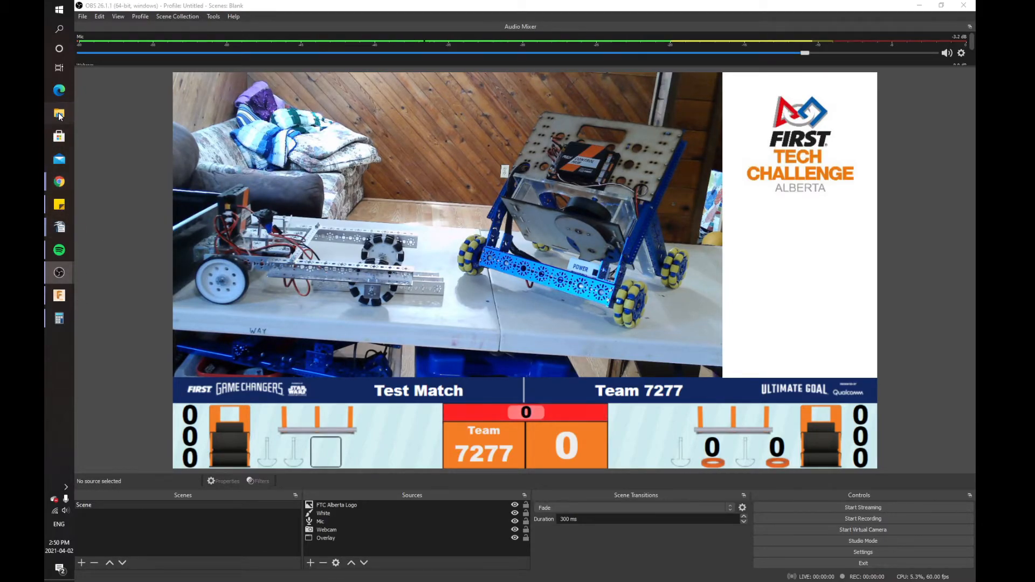
left_click_drag(482, 110, 497, 72)
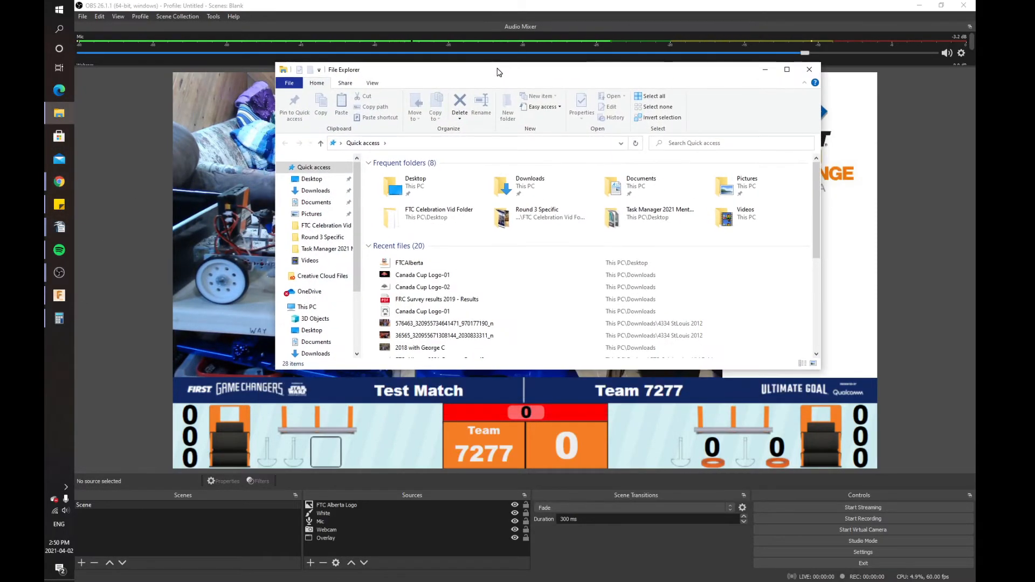
scroll(315, 343, "down", 2)
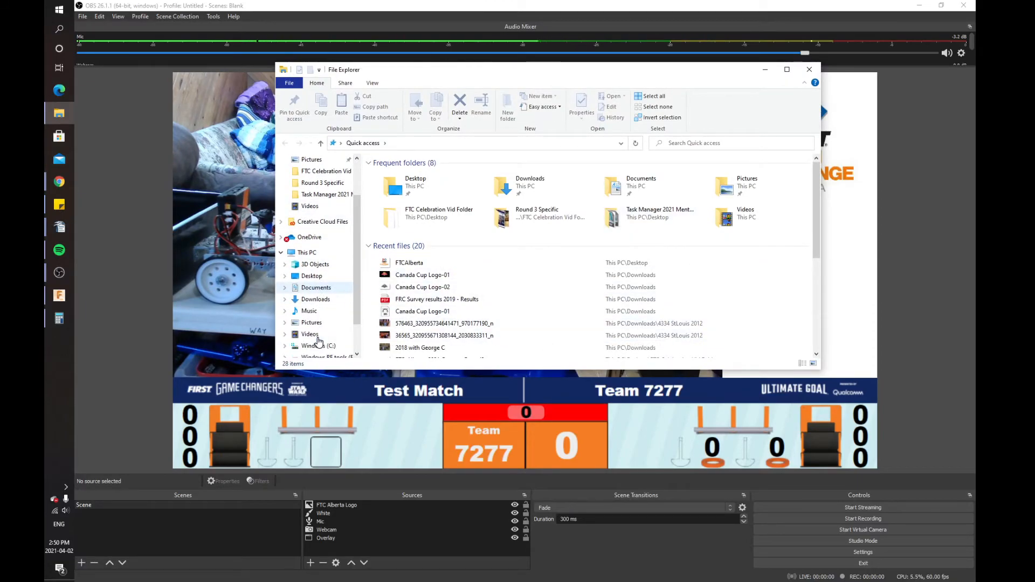
left_click(310, 334)
scroll(481, 274, "down", 10)
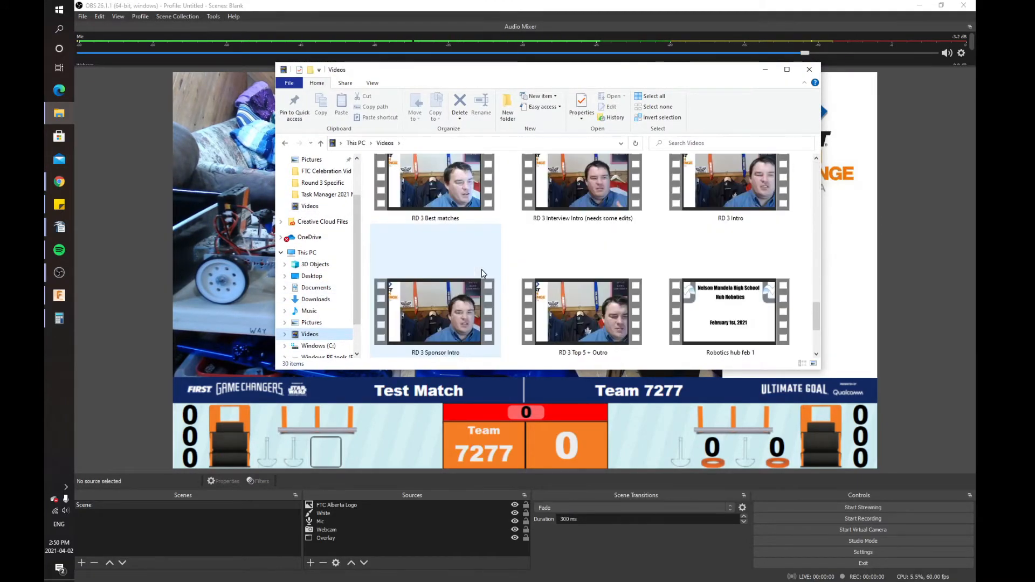
scroll(481, 273, "up", 6)
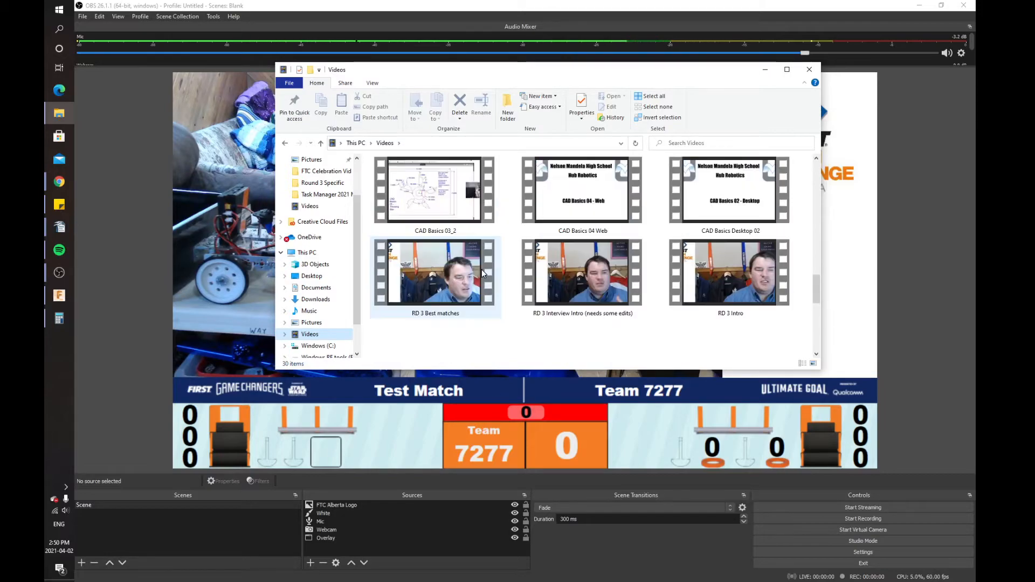
scroll(481, 269, "down", 2)
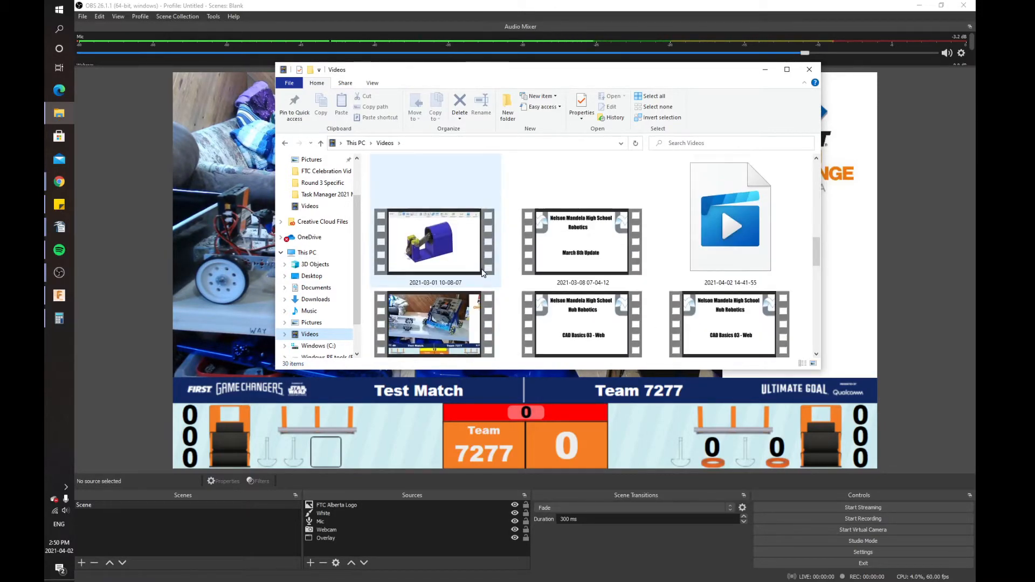
left_click(753, 250)
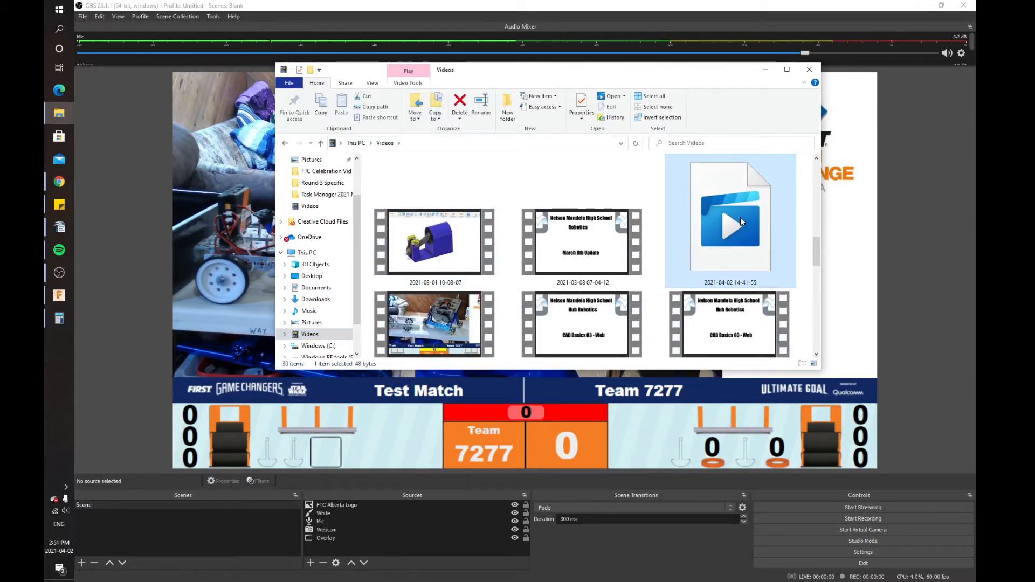
left_click(898, 322)
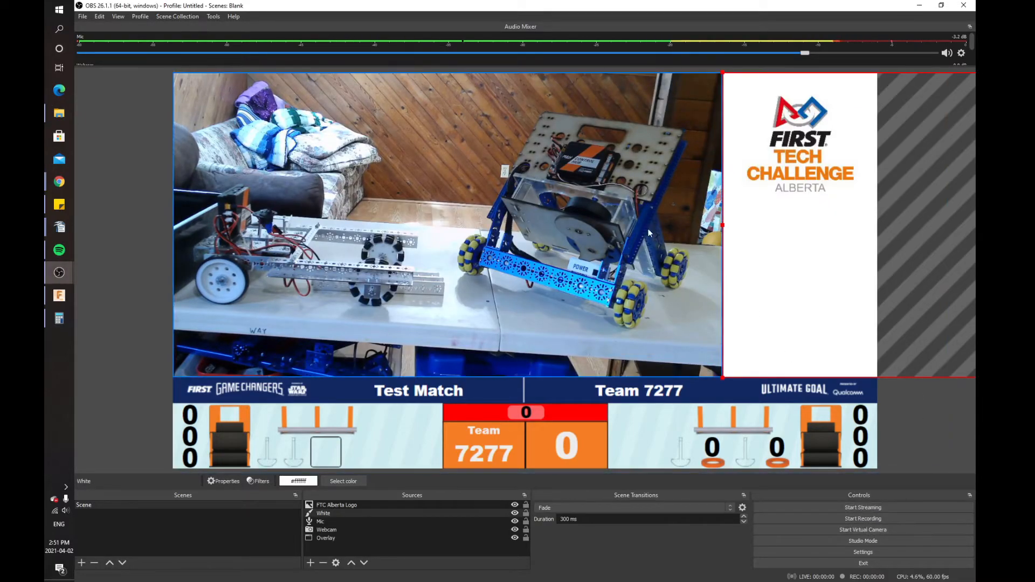
left_click(64, 118)
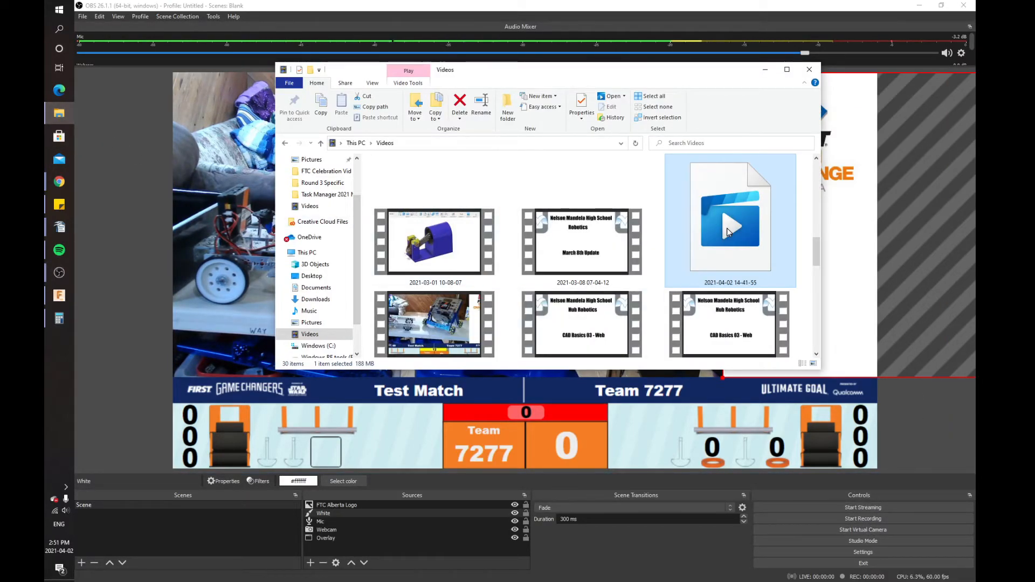
double_click(725, 237)
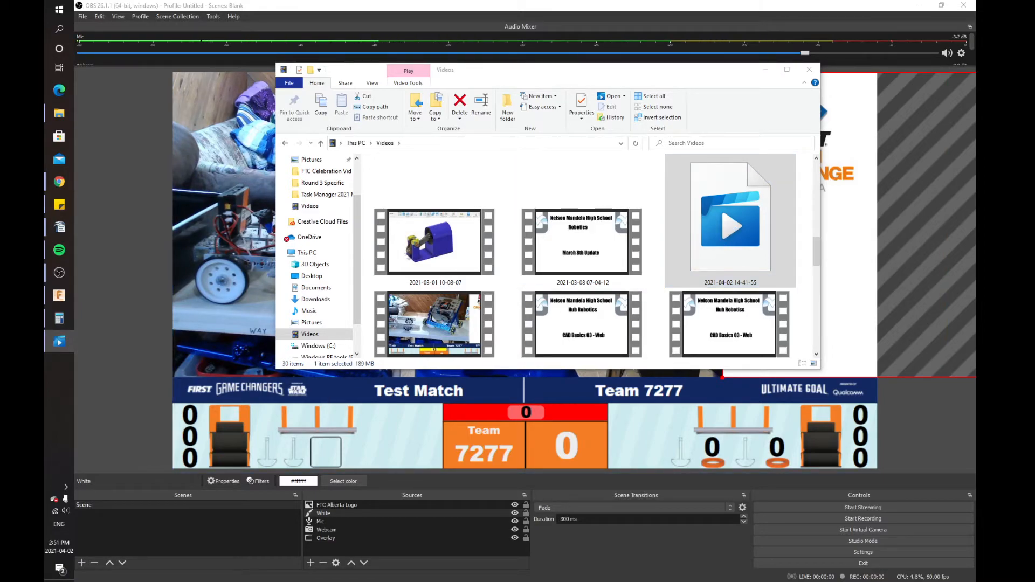
scroll(640, 286, "down", 5)
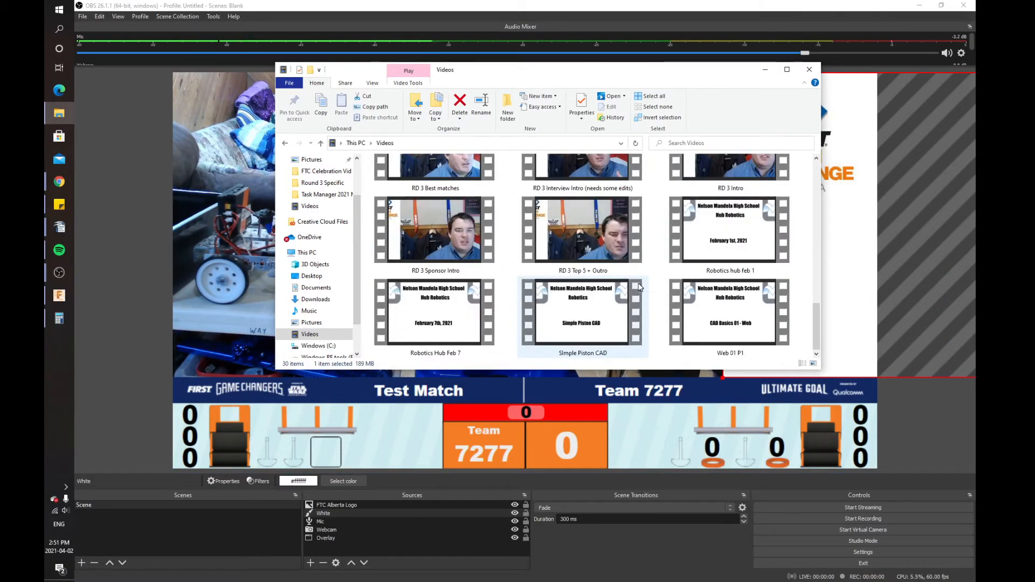
scroll(641, 286, "up", 5)
left_click(443, 306)
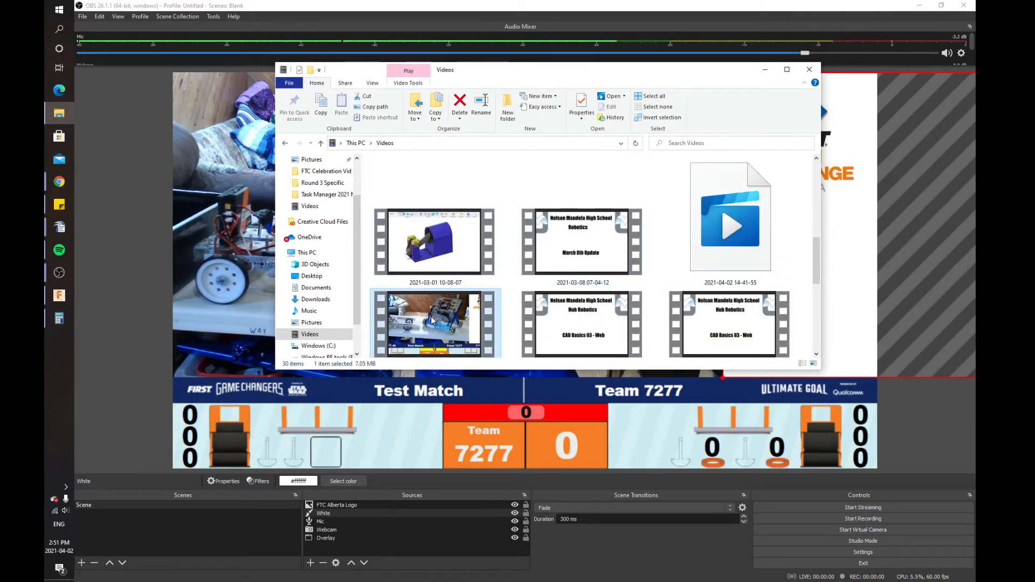
double_click(443, 306)
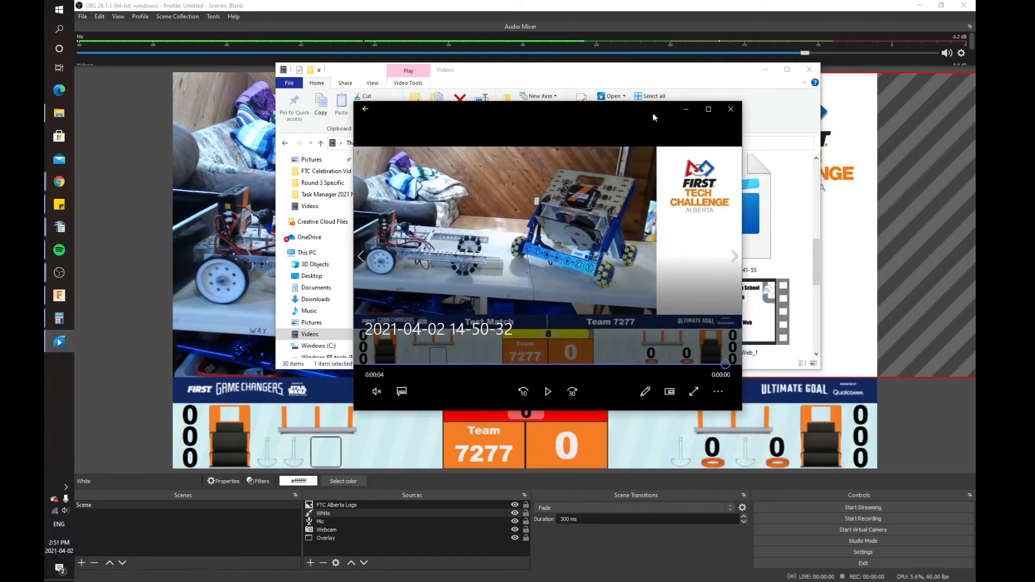
double_click(684, 123)
left_click_drag(605, 4, 626, 53)
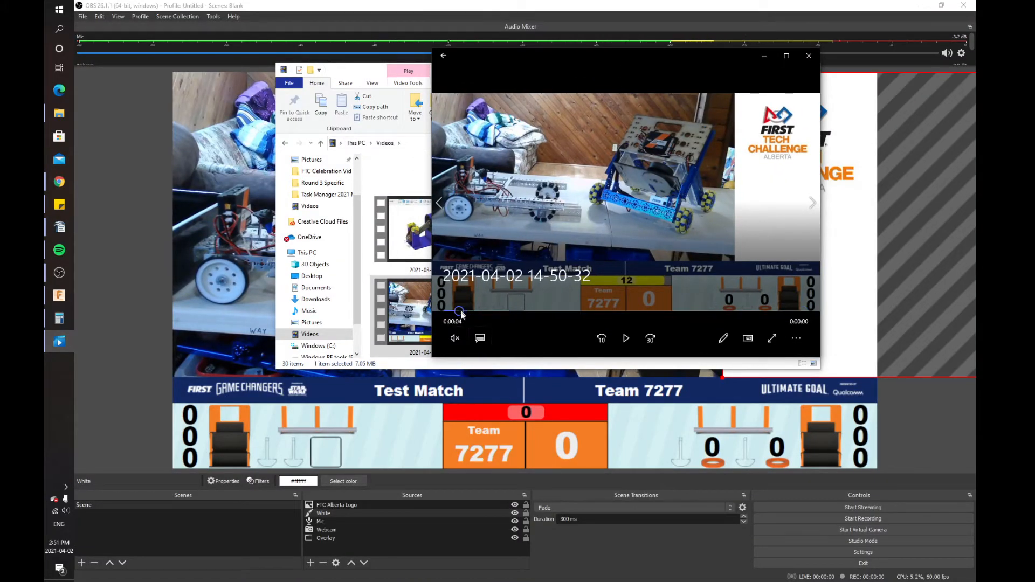
left_click(627, 339)
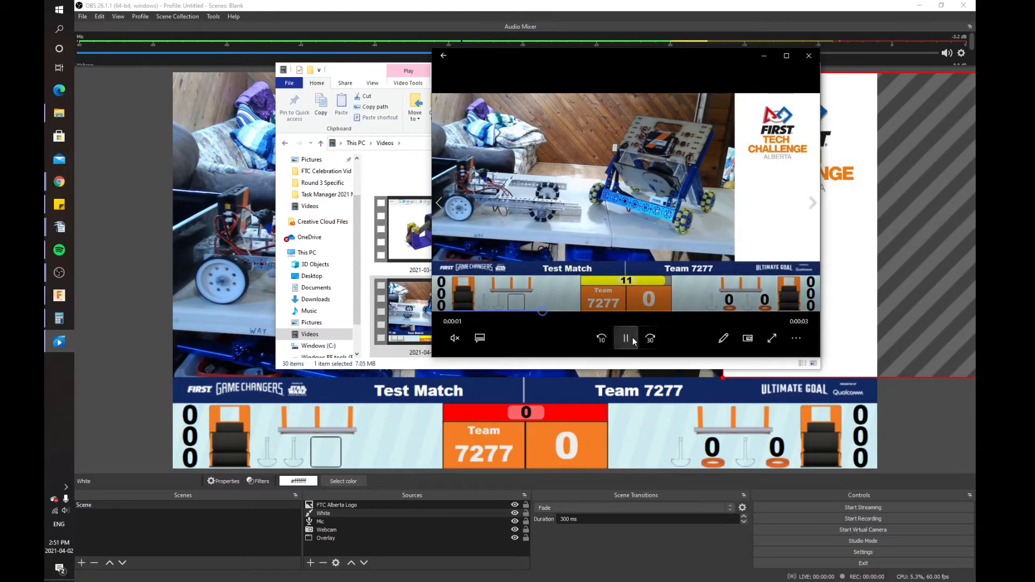
left_click(457, 341)
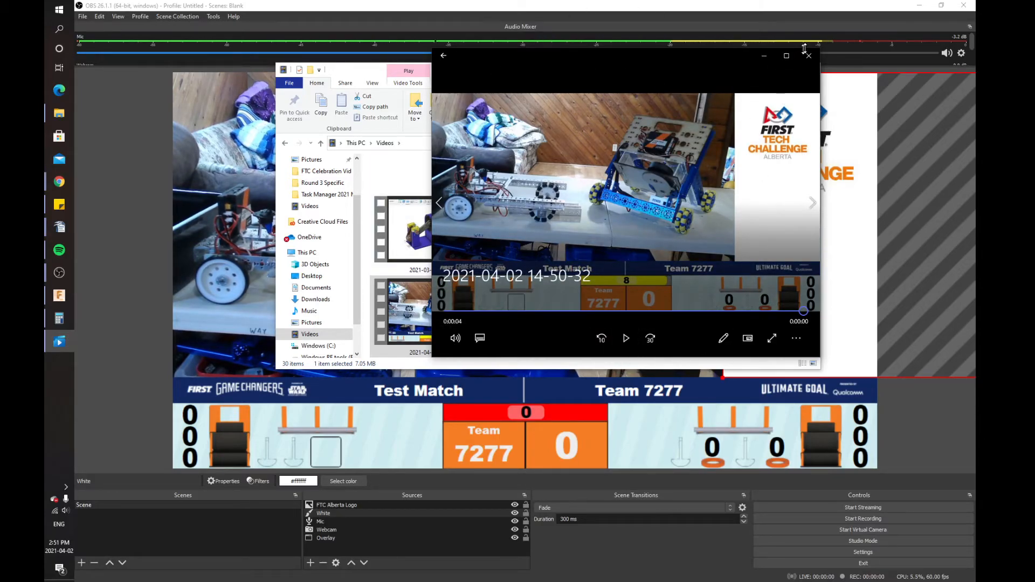
Close the video player and File Explorer, and deselect the White source in OBS
left_click(808, 56)
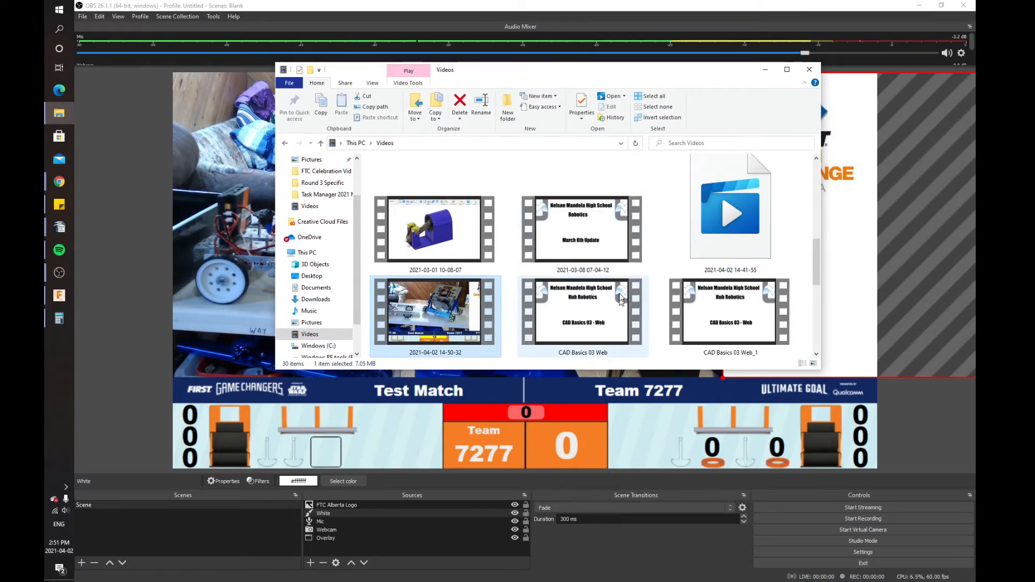
left_click(810, 70)
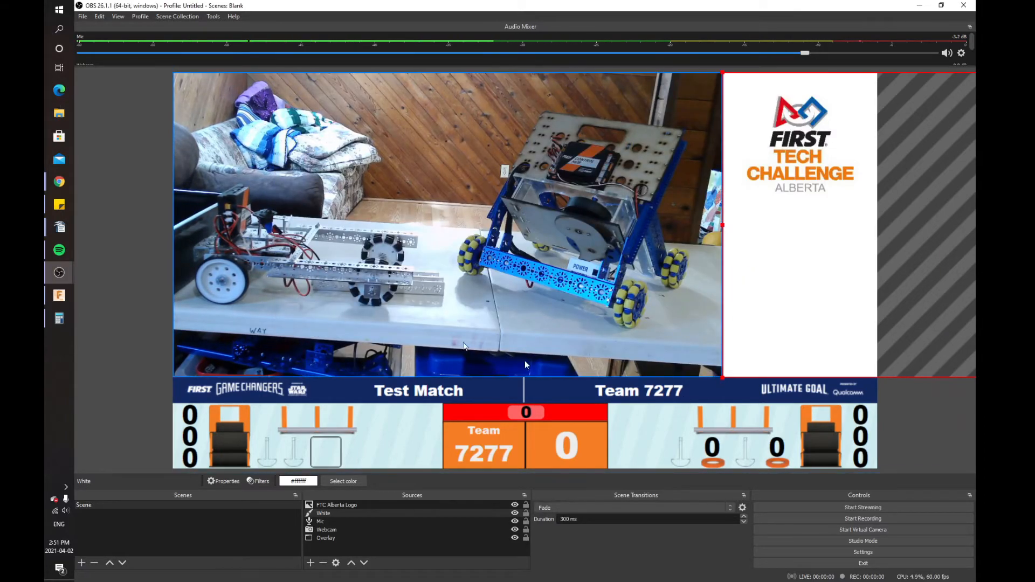
left_click(152, 281)
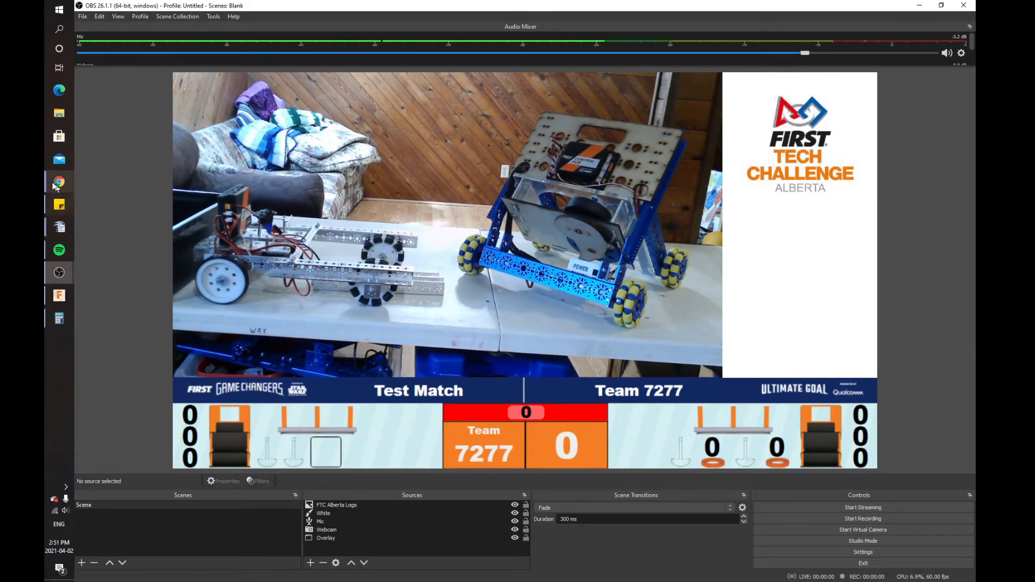
On the FTC Scoring page, submit autonomous scores with High Goal 1, Mid Goal 4 and the Center Power Shot down
mouse_move(60, 186)
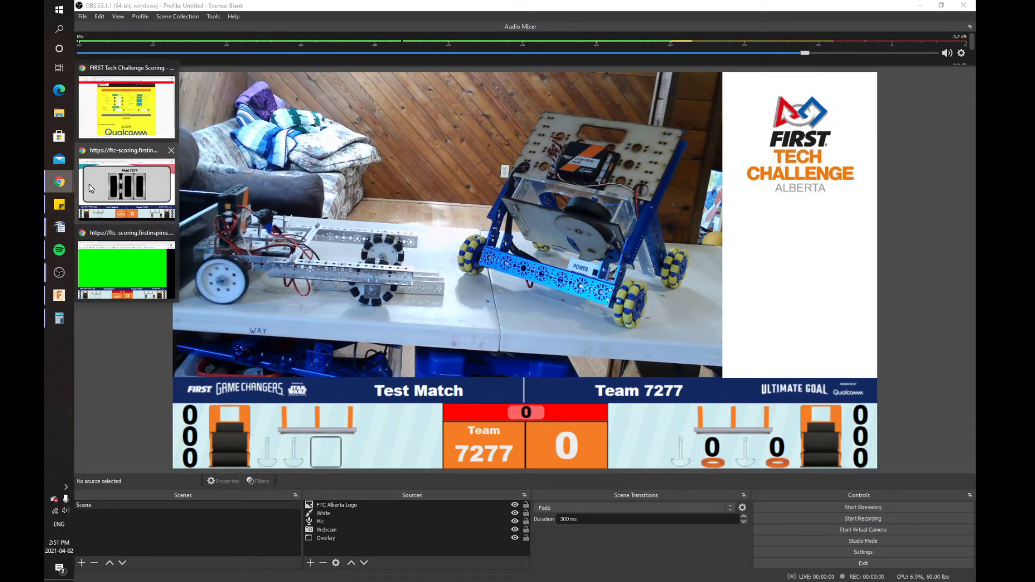
left_click(128, 102)
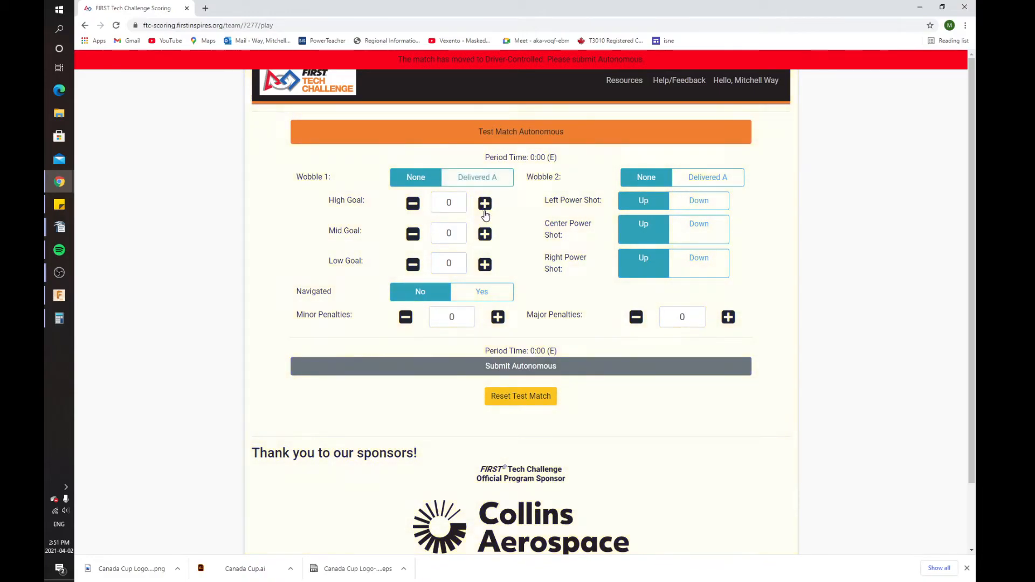
left_click(485, 205)
left_click(485, 234)
left_click(484, 234)
left_click(485, 234)
left_click(484, 234)
left_click(718, 227)
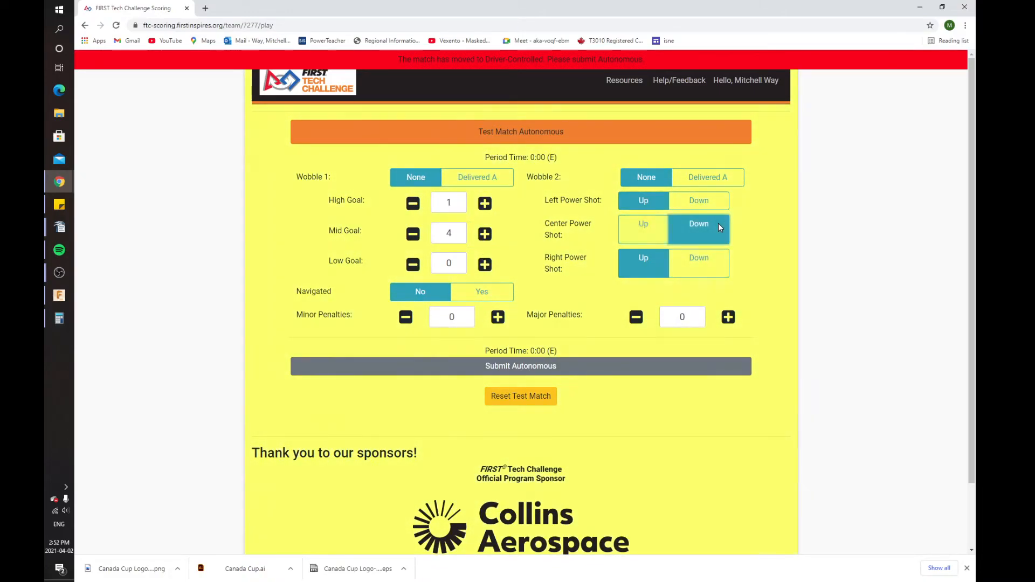
left_click(594, 365)
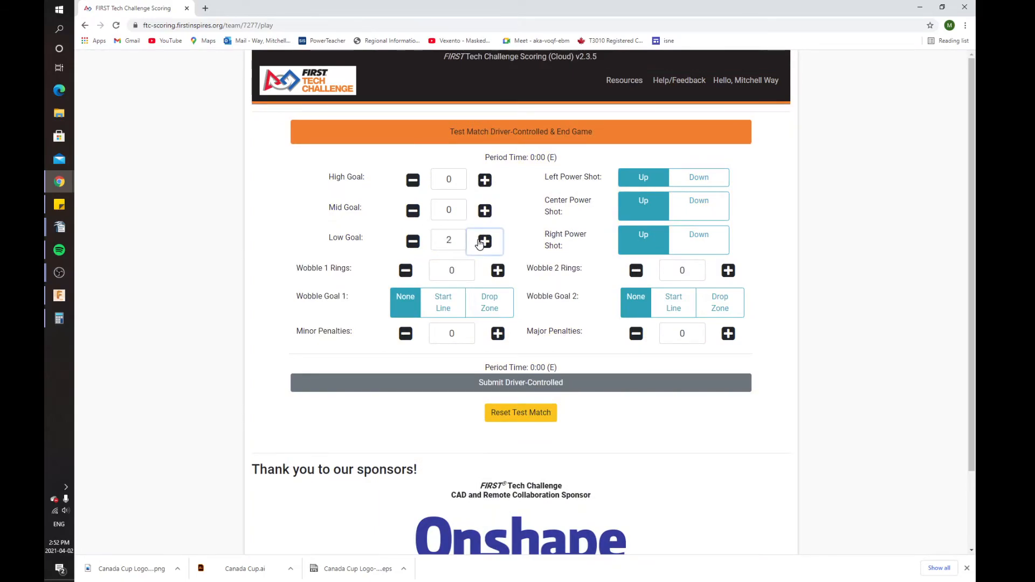
Submit driver-controlled scores with High Goal 2, Low Goal 4, Right Power Shot down and Wobble Goal 1 in the Drop Zone
left_click(484, 181)
left_click(698, 238)
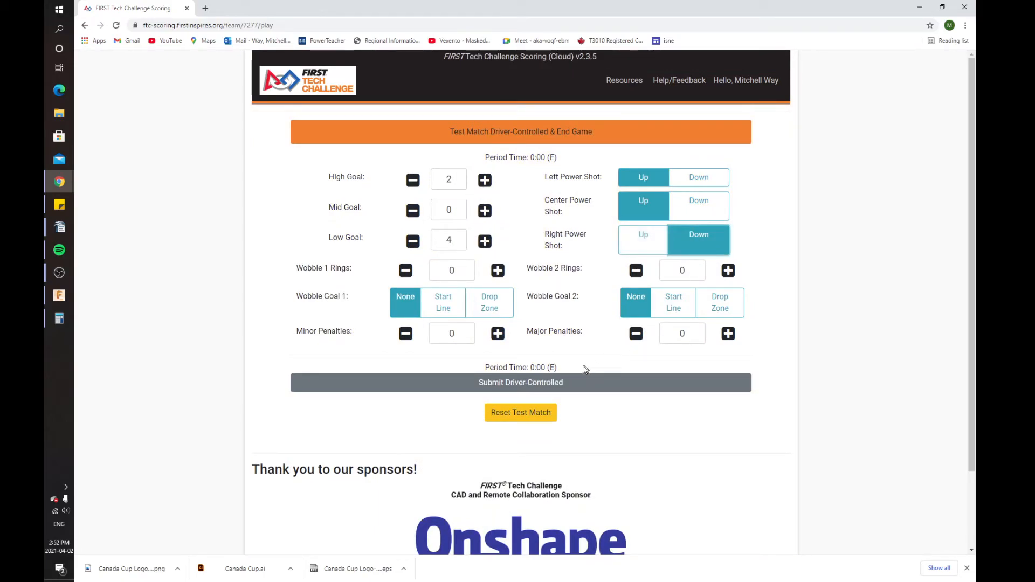
left_click(489, 302)
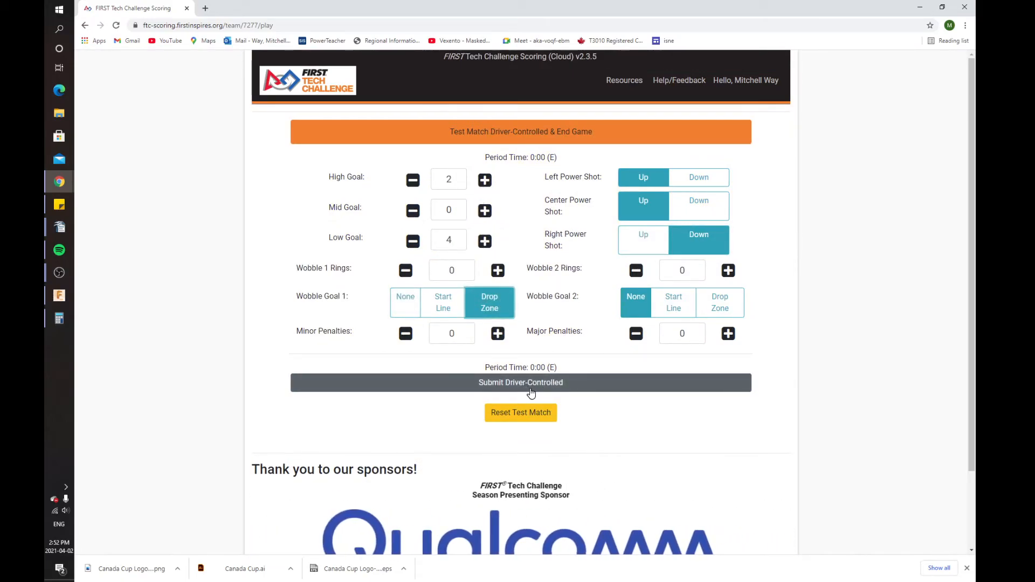
left_click(529, 384)
Check the field display window, return to the scoring page and submit the final scores of the test match
scroll(529, 324, "down", 3)
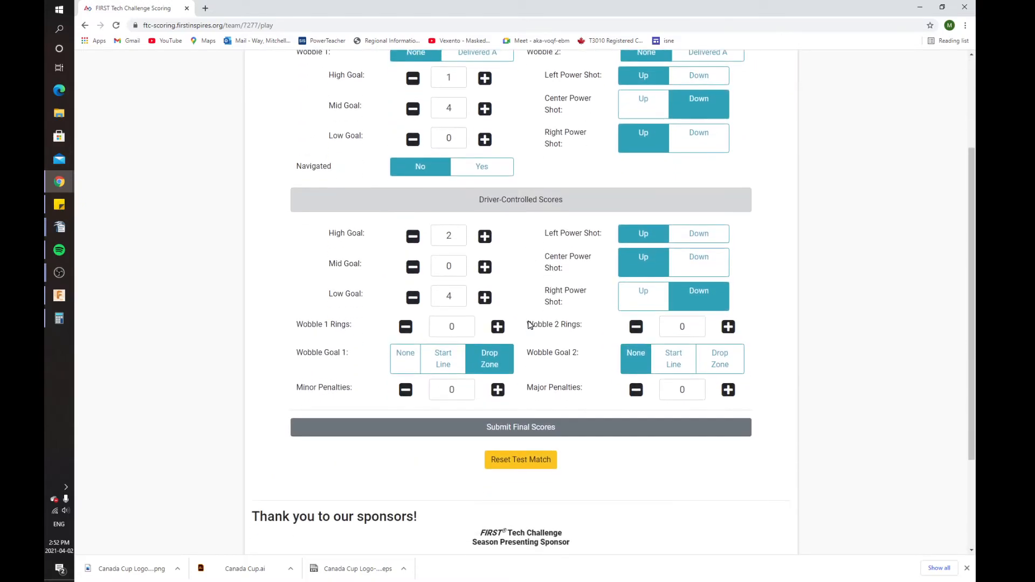
mouse_move(58, 181)
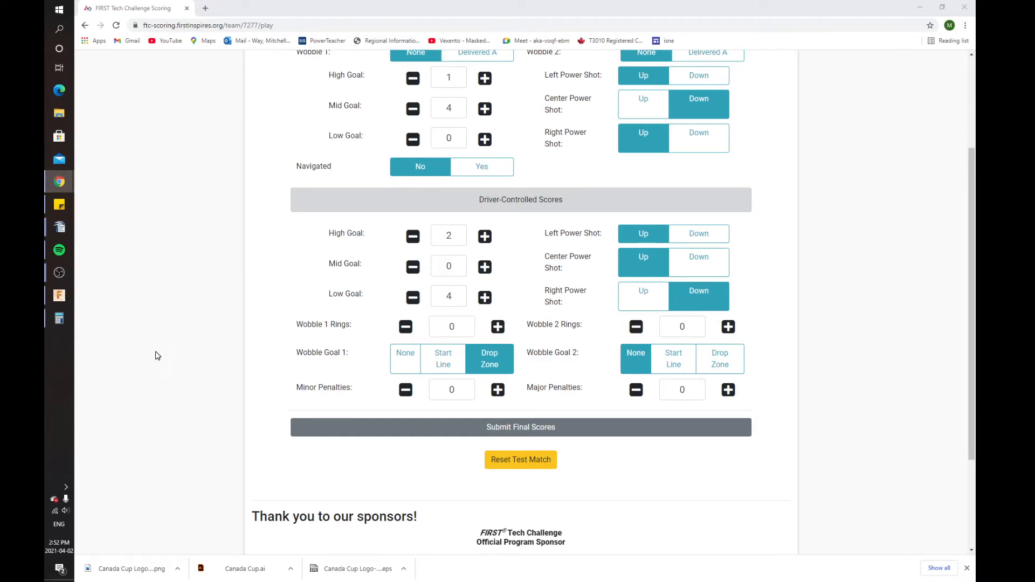
left_click(112, 181)
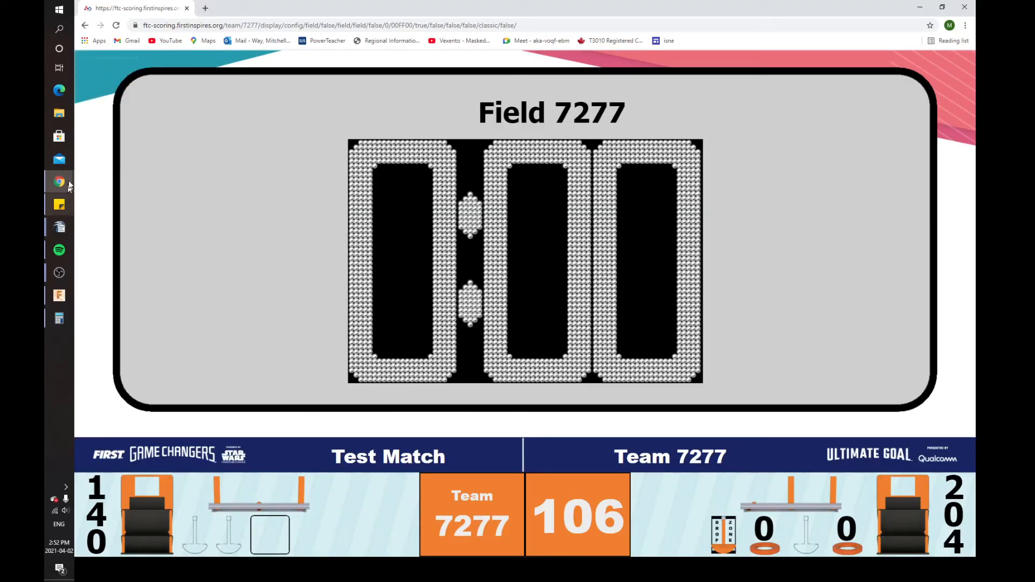
left_click(127, 104)
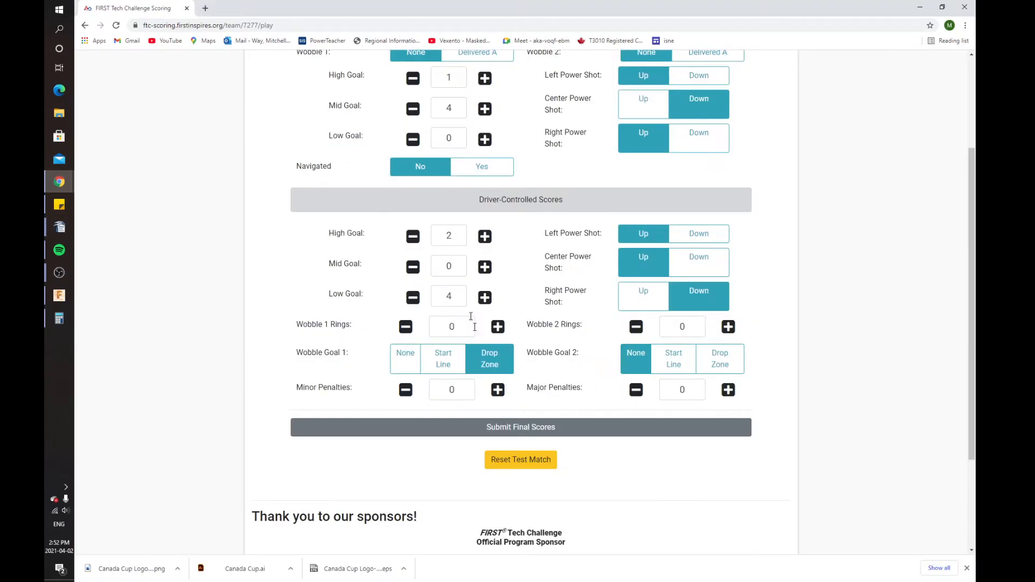
left_click(523, 426)
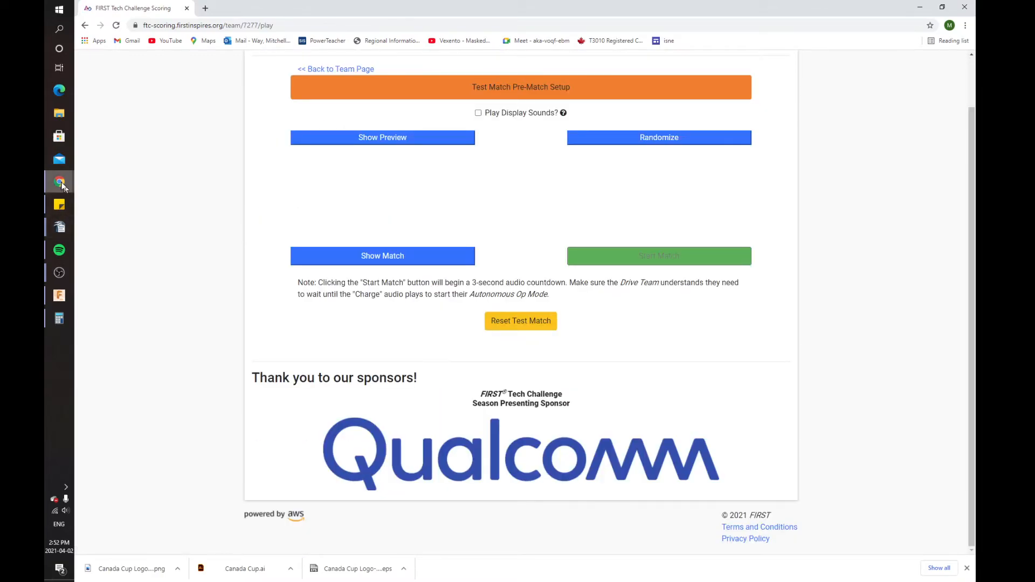
Bring up the overlay display window, maximize it to view the match results, and return to the scoring page
left_click(383, 256)
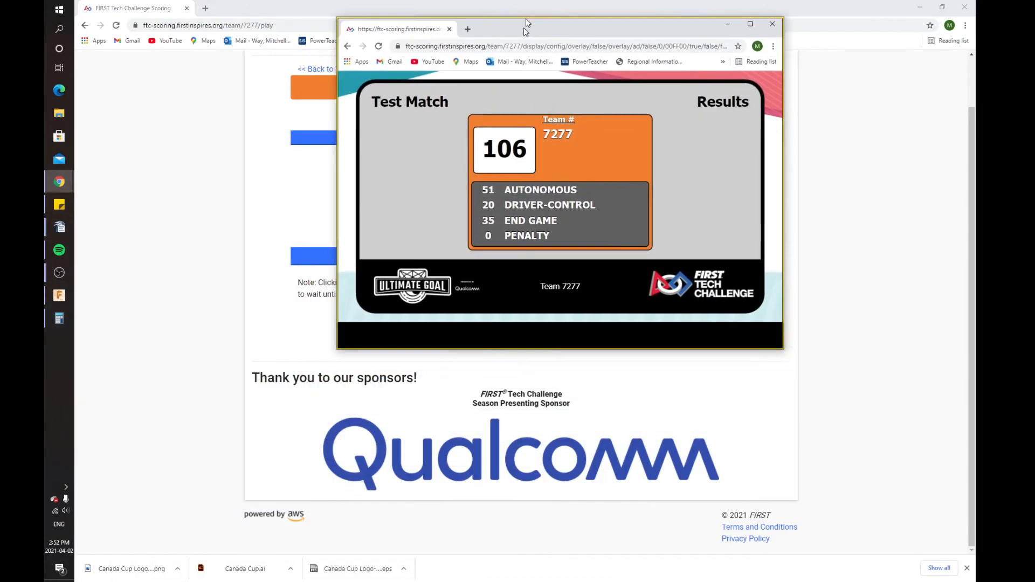
double_click(521, 34)
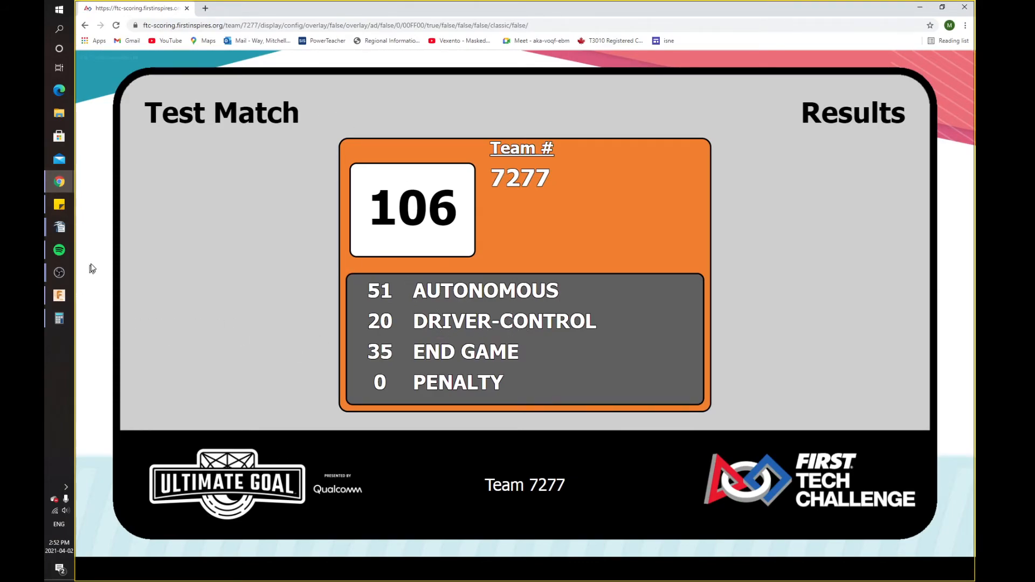
left_click_drag(291, 4, 45, 225)
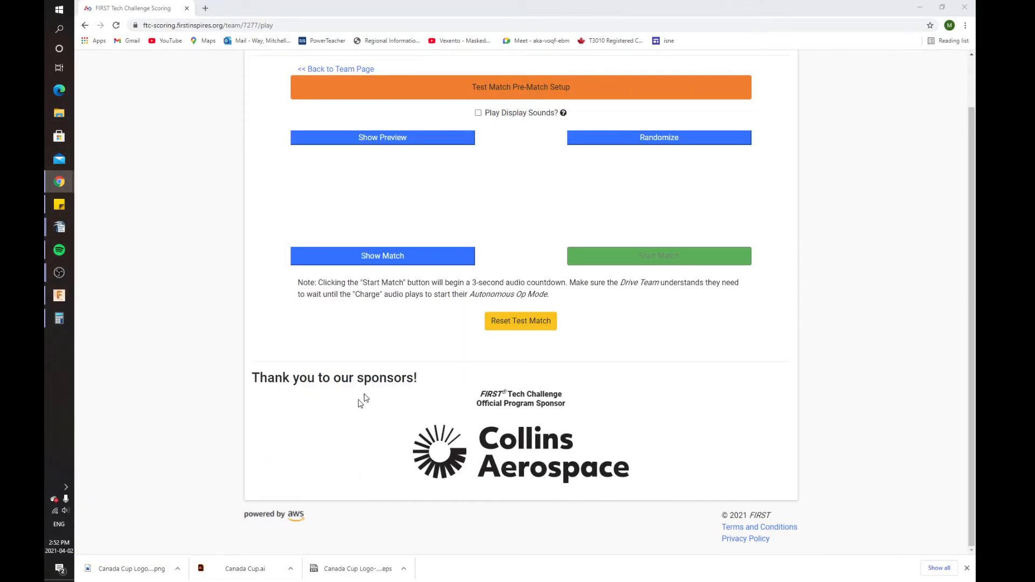
Switch to OBS and rename the existing scene as Robot Match
left_click(130, 305)
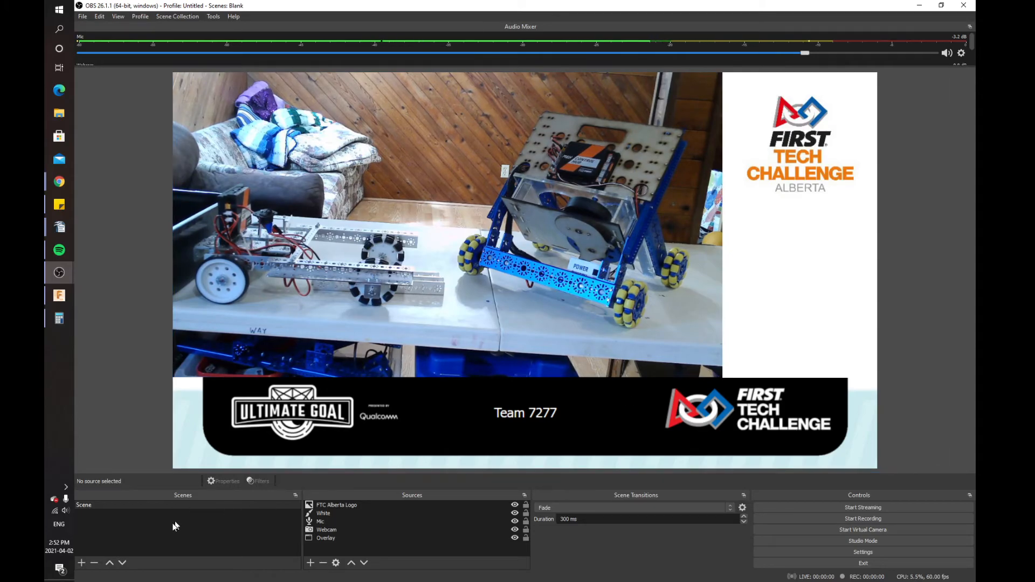
right_click(99, 506)
left_click(147, 384)
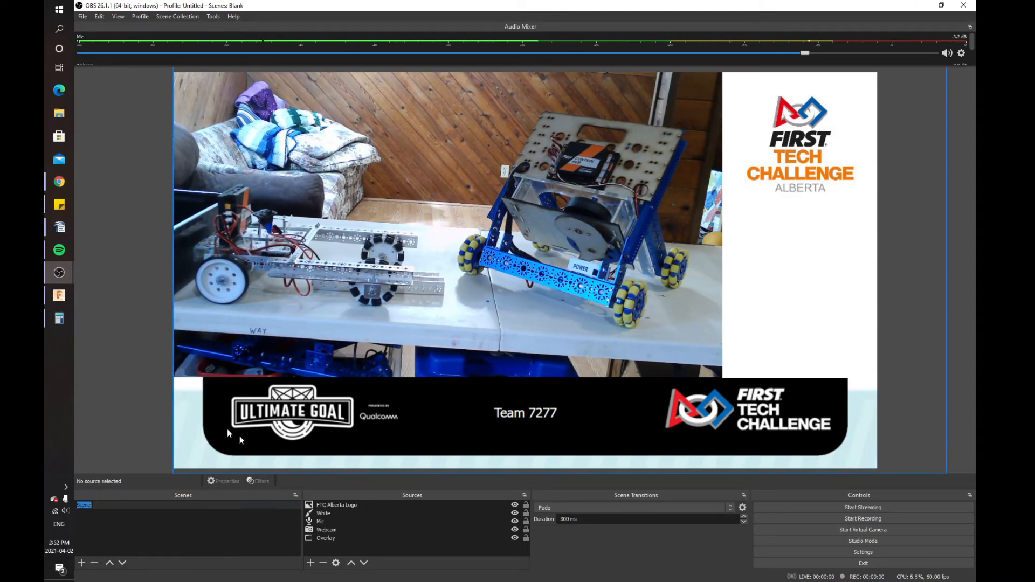
type("Robot Match")
key("Return")
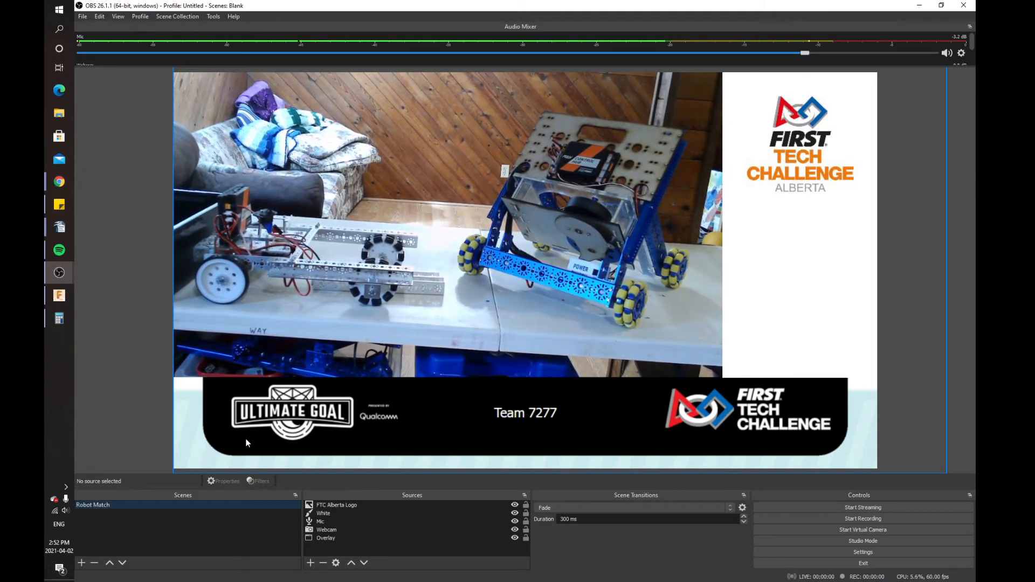
Add a second scene named Score
left_click(81, 563)
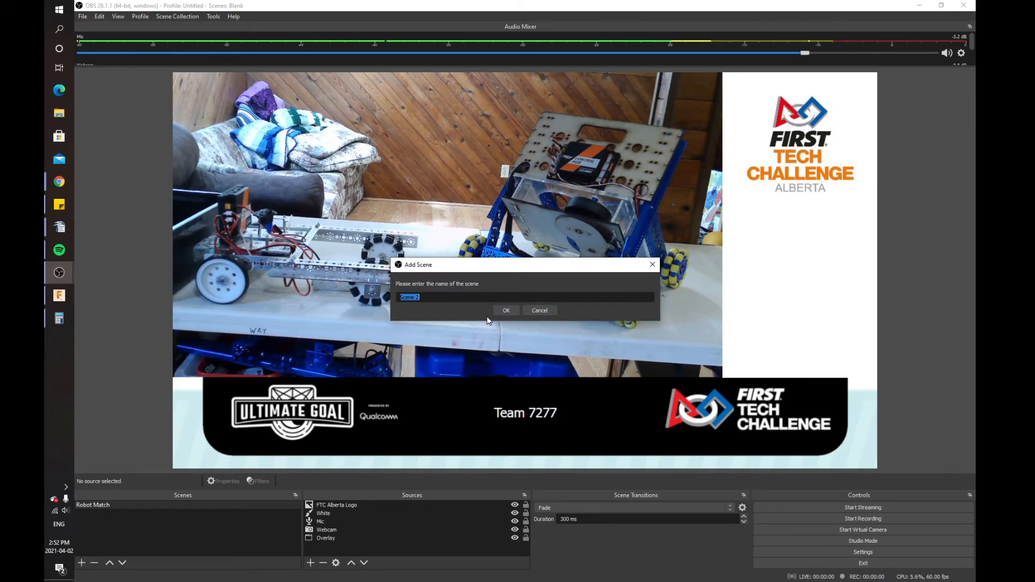
type("Score")
key("Return")
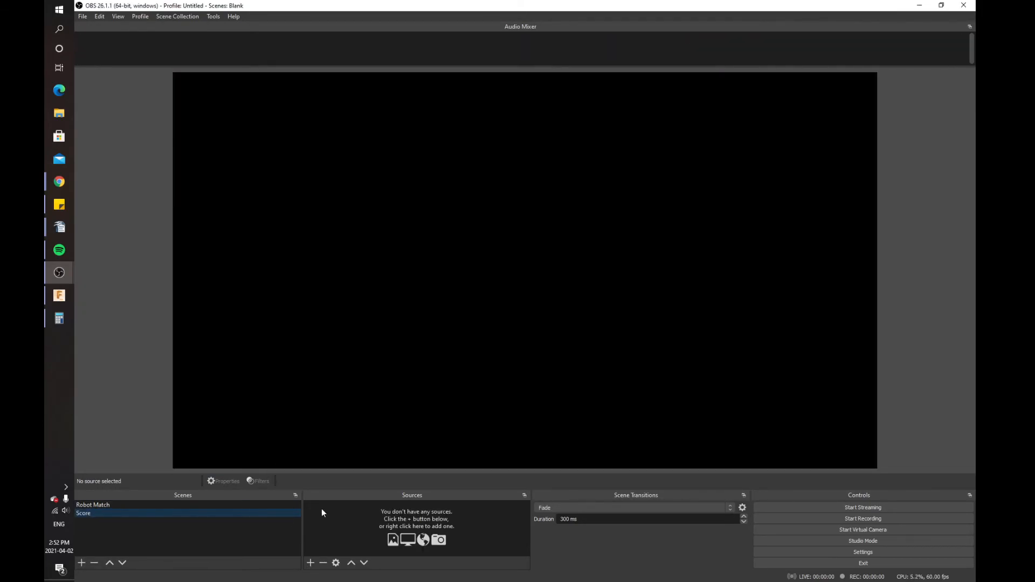
Add the existing Overlay window capture as a source in the Score scene
left_click(310, 563)
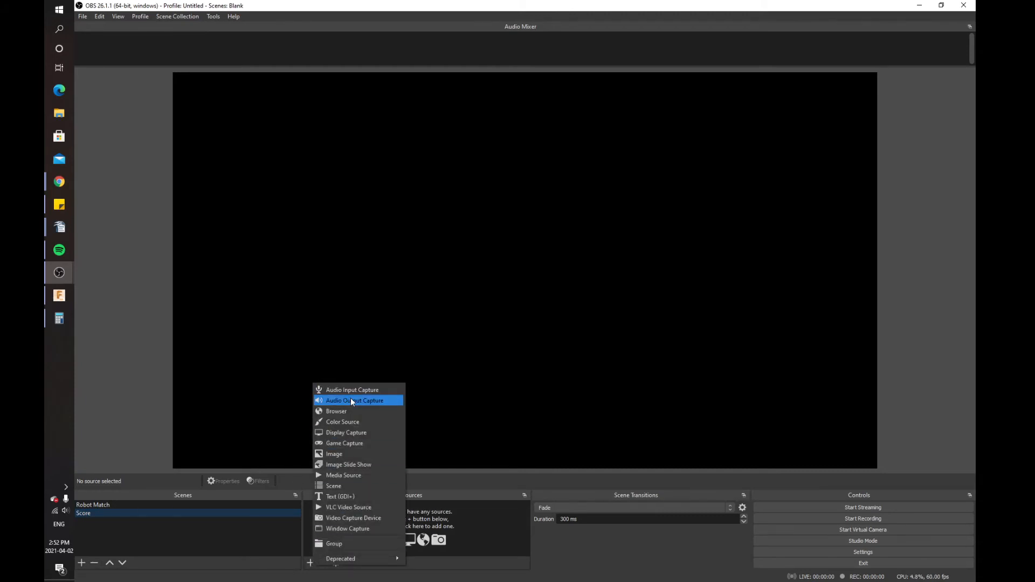
left_click(357, 529)
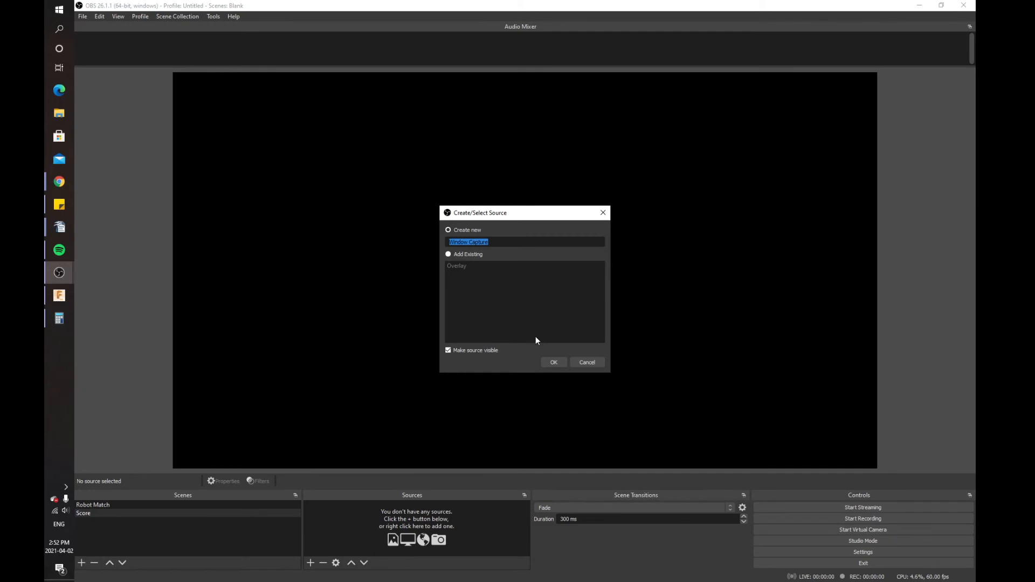
left_click(448, 254)
left_click(454, 266)
left_click(551, 363)
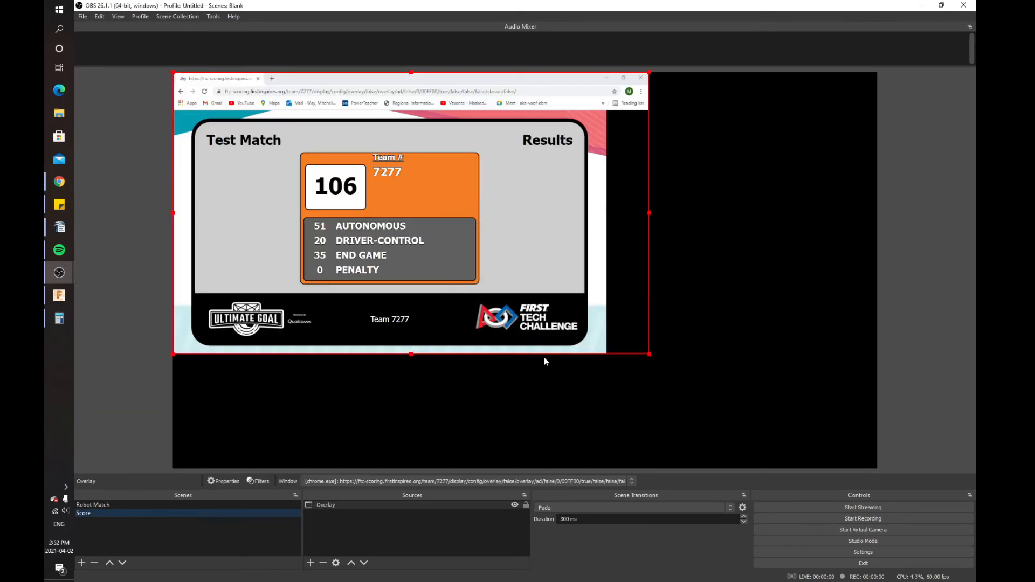
Enlarge and reposition the Overlay source so the match results fill the canvas, with the browser bars and black edge outside it
left_click_drag(649, 354, 854, 473)
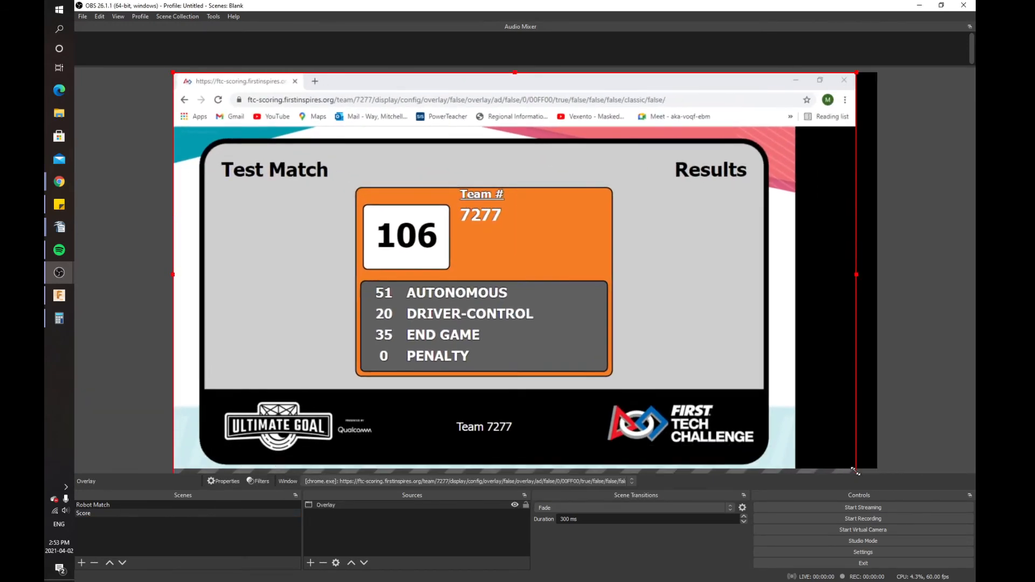
left_click_drag(703, 361, 664, 282)
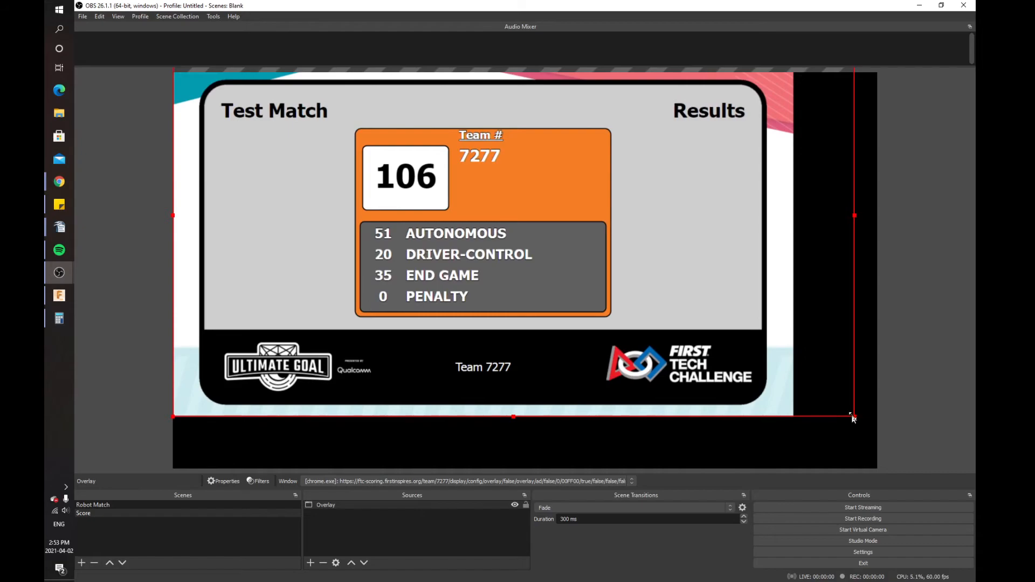
left_click_drag(854, 415, 942, 468)
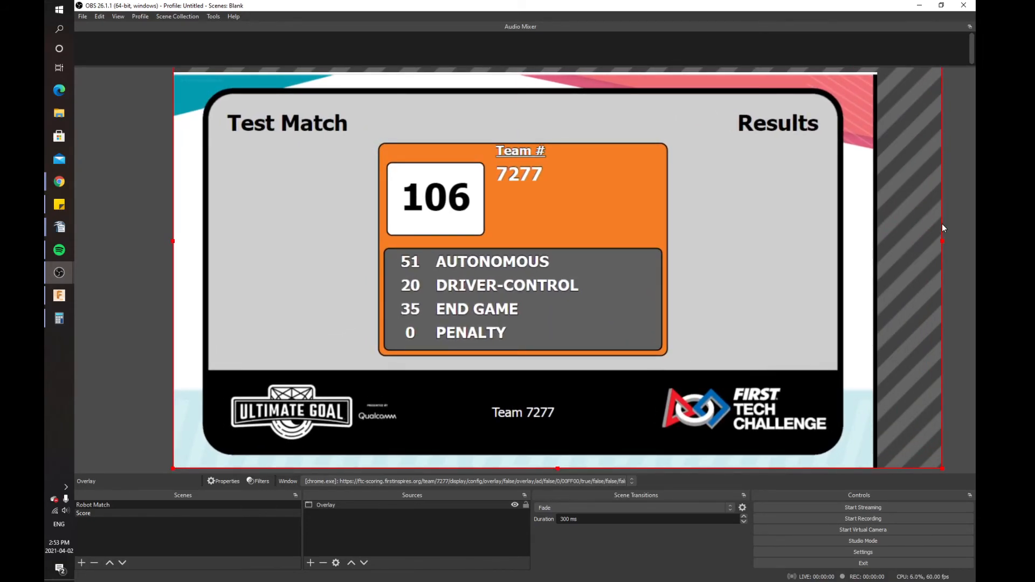
left_click_drag(942, 241, 946, 240)
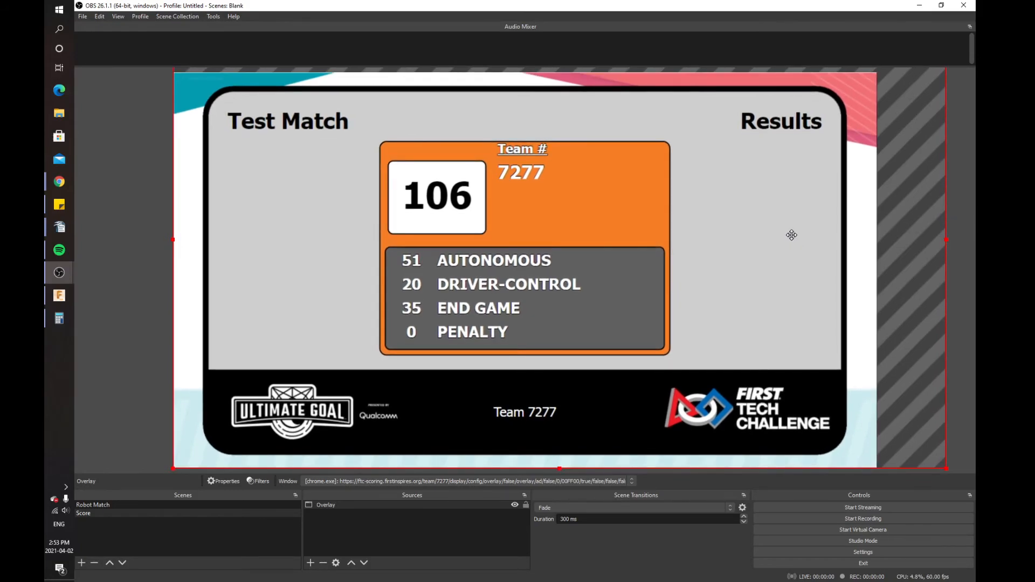
left_click(128, 322)
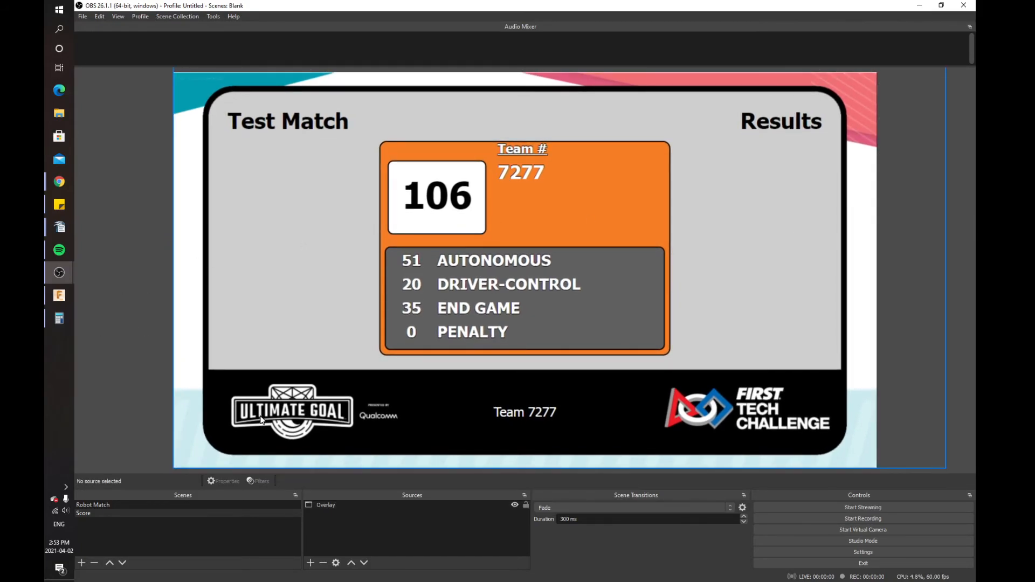
Record a short test clip that starts on the Robot Match scene and switches to the Score scene
left_click(194, 505)
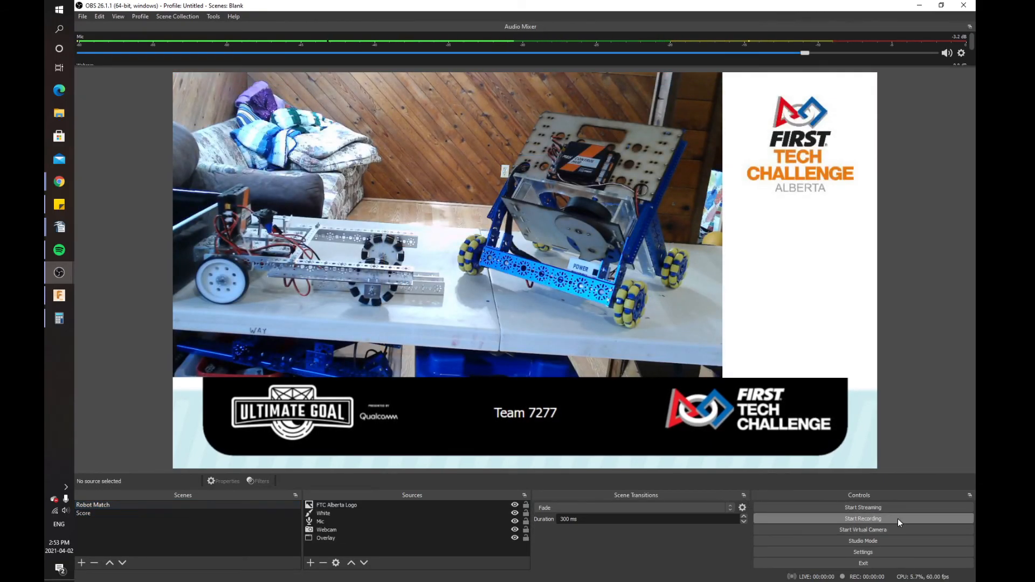
left_click(897, 518)
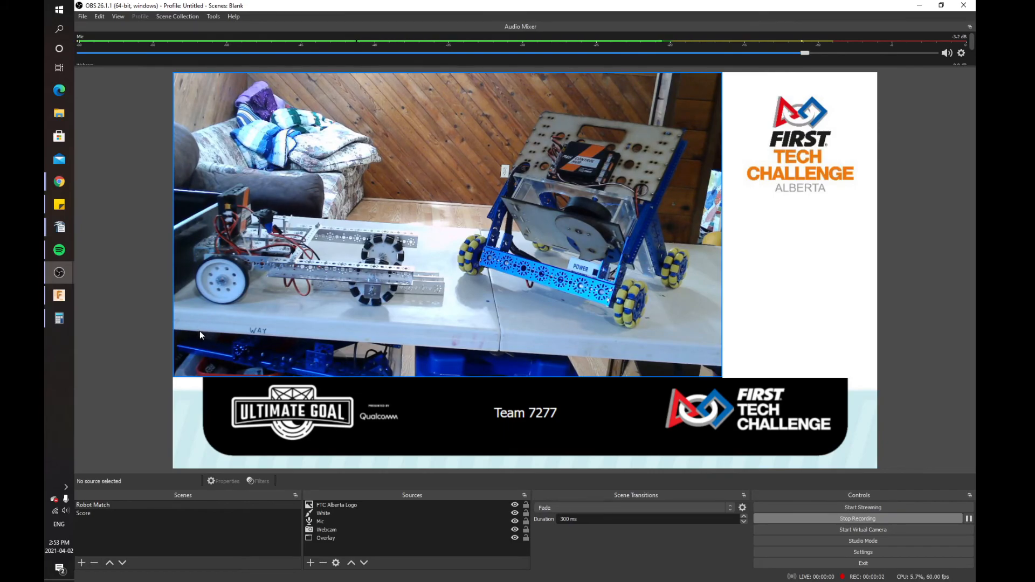
left_click(114, 515)
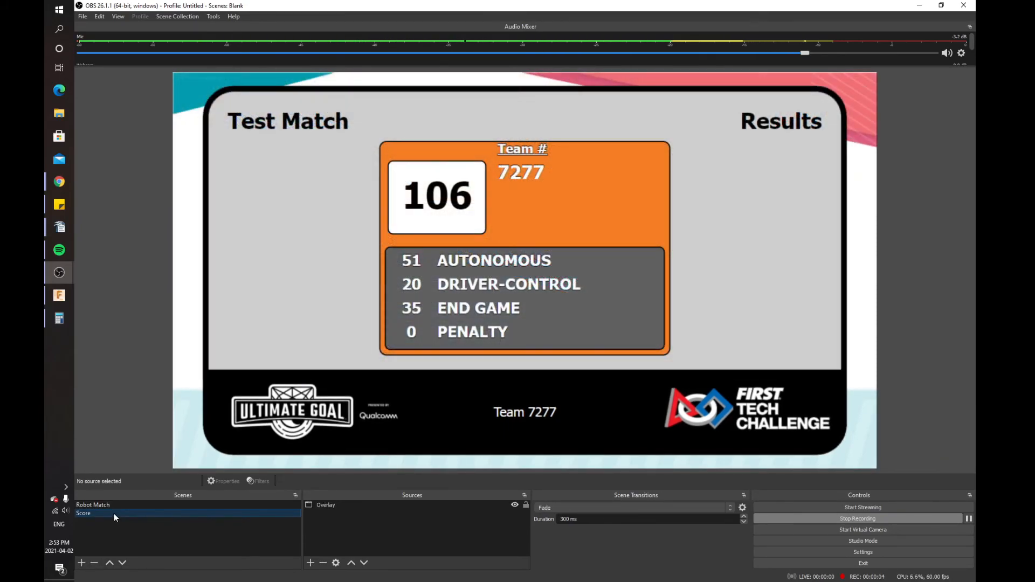
left_click(850, 520)
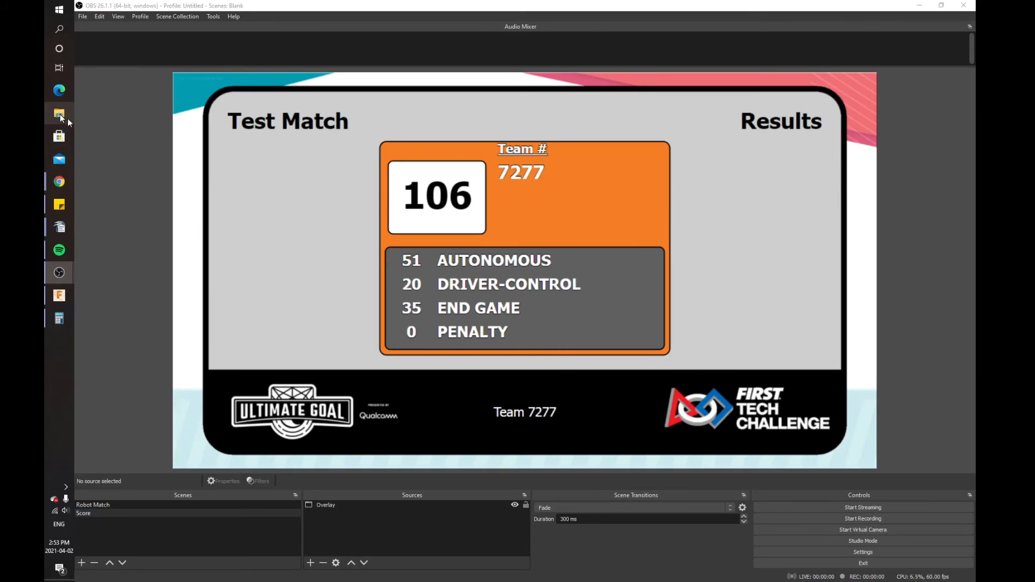
left_click(60, 115)
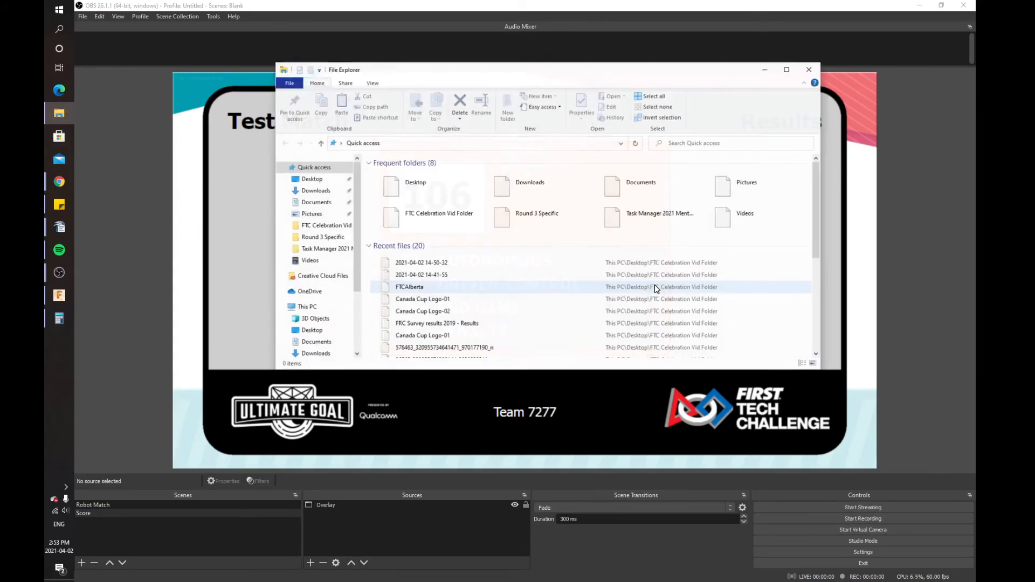
left_click(310, 261)
scroll(591, 265, "down", 2)
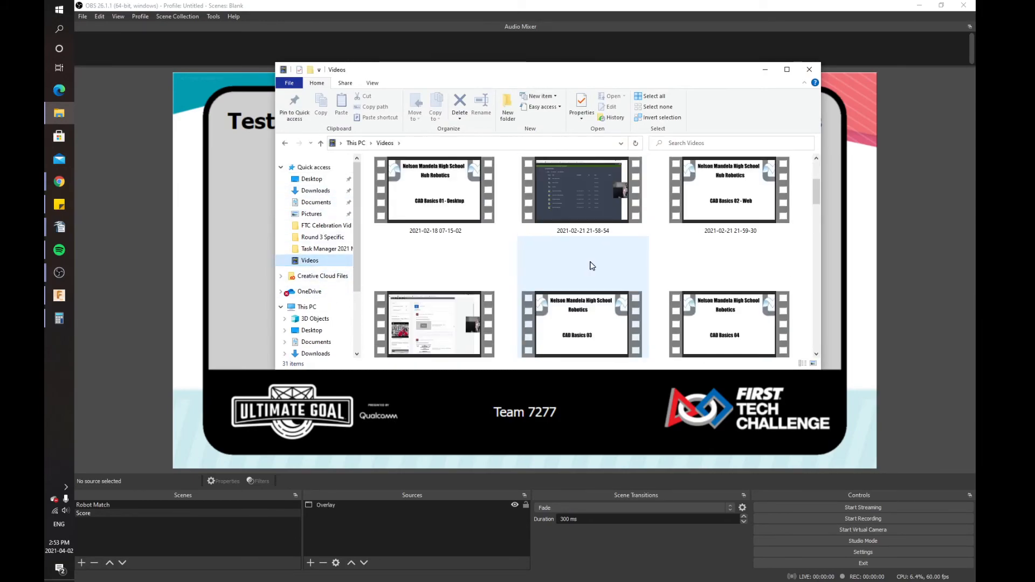
scroll(592, 265, "down", 4)
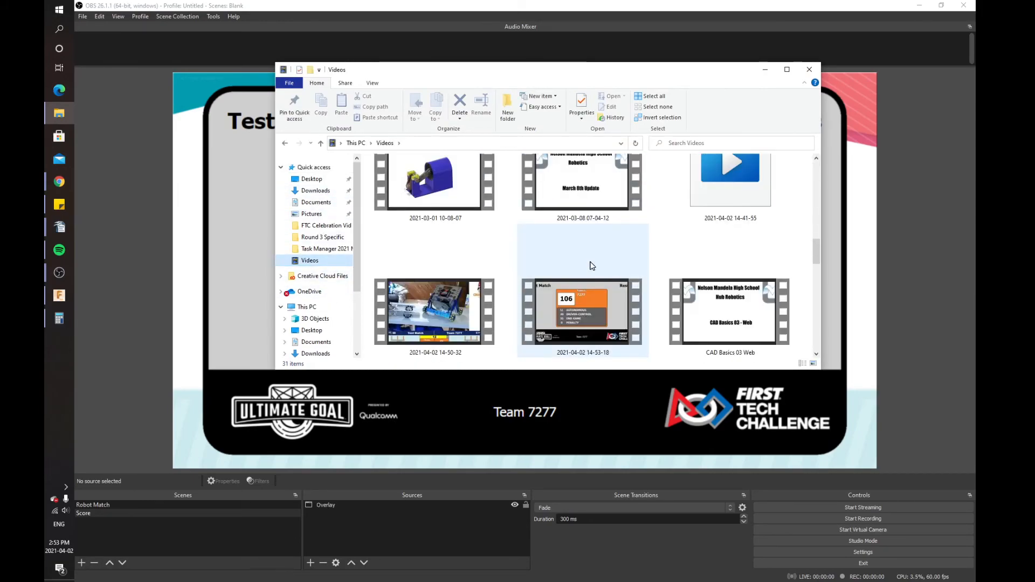
scroll(592, 266, "down", 2)
double_click(579, 215)
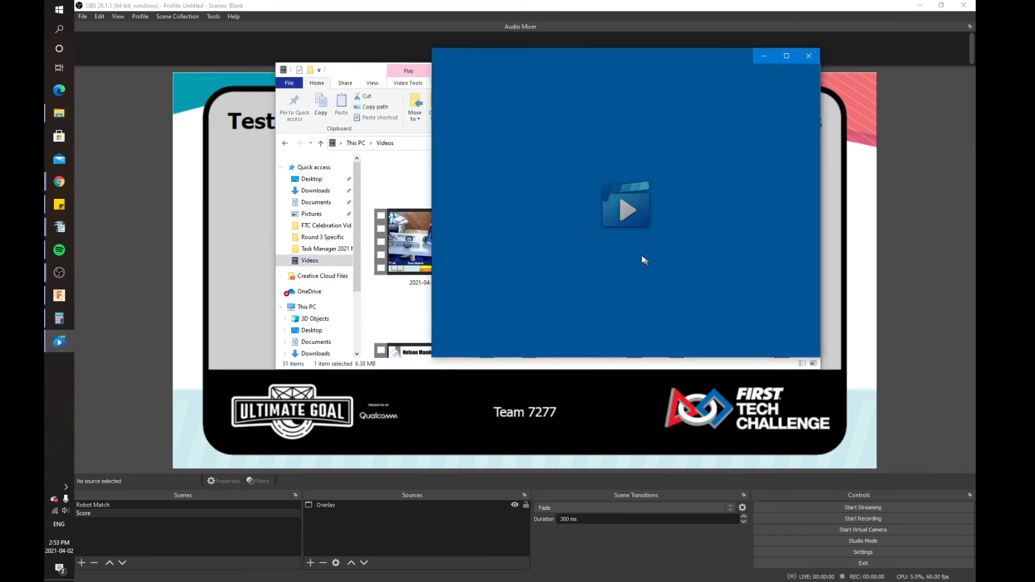
left_click(786, 54)
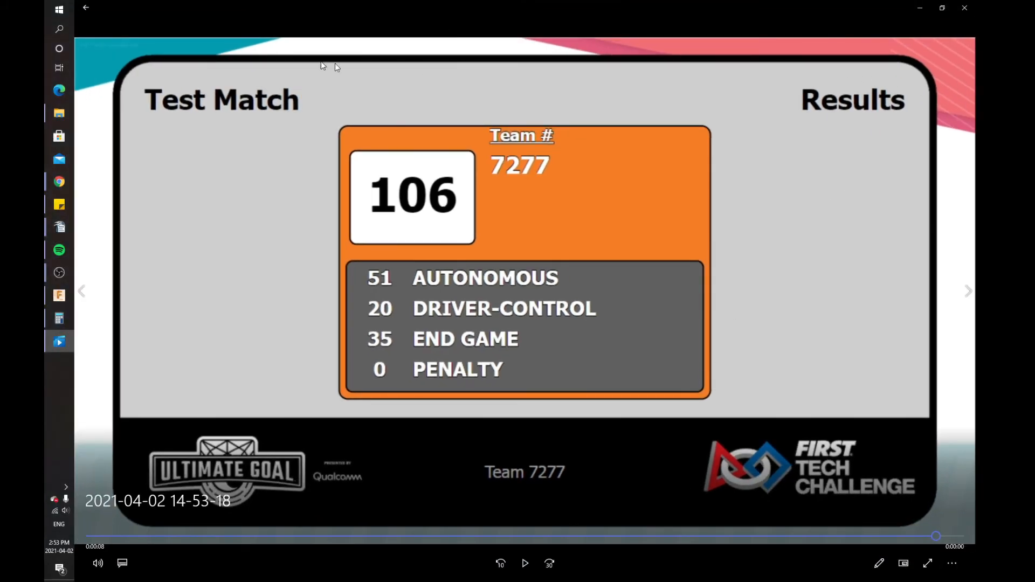
Close the video player and the Videos folder window, and return to the Robot Match scene in OBS
left_click(85, 8)
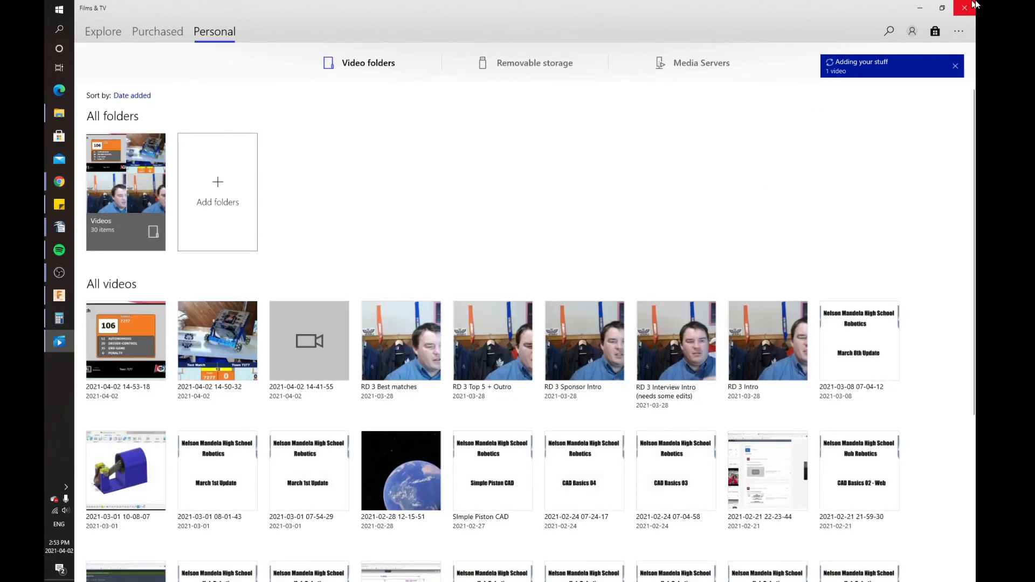
left_click(963, 7)
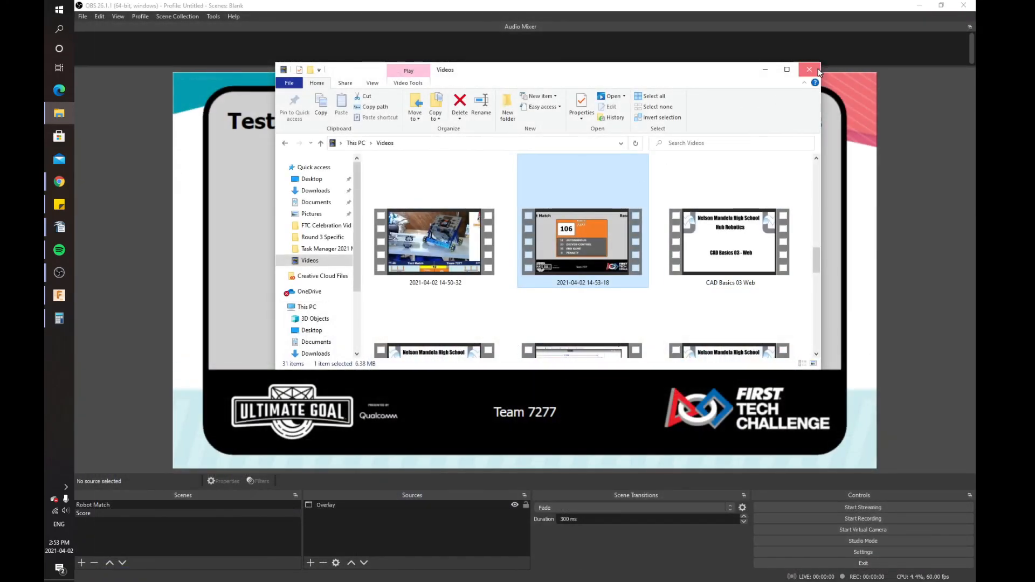
left_click(809, 69)
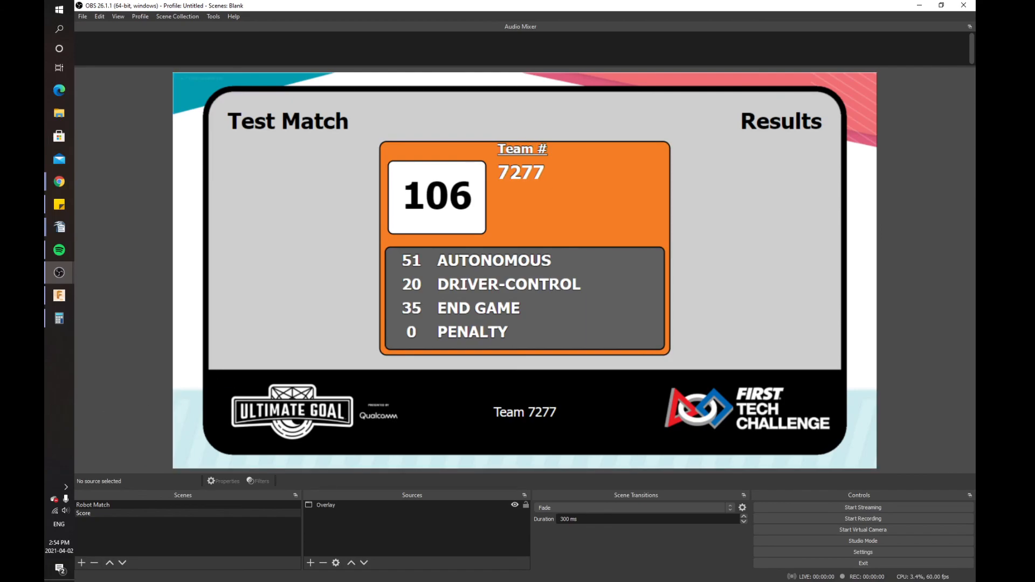
left_click(40, 391)
left_click(238, 504)
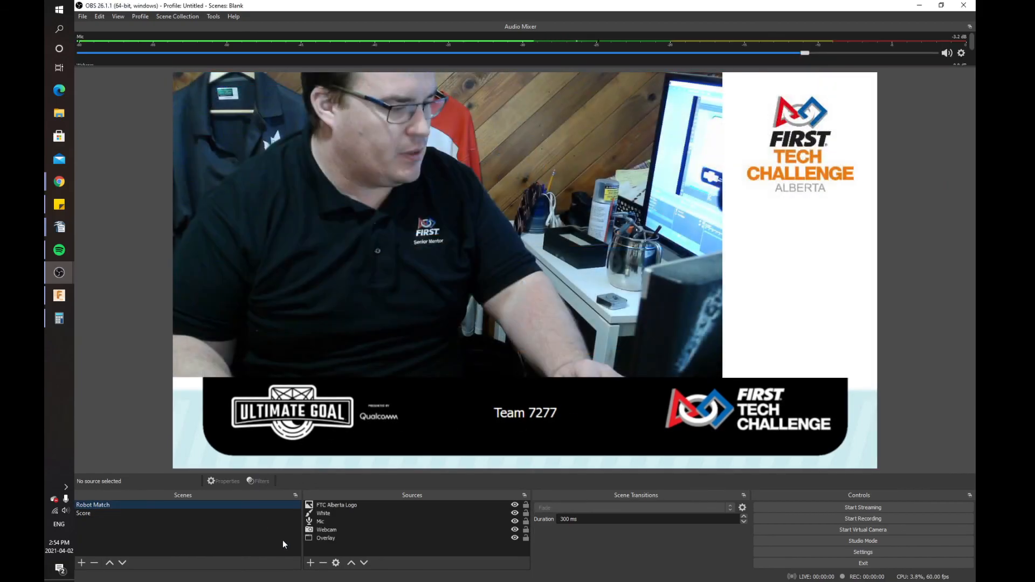